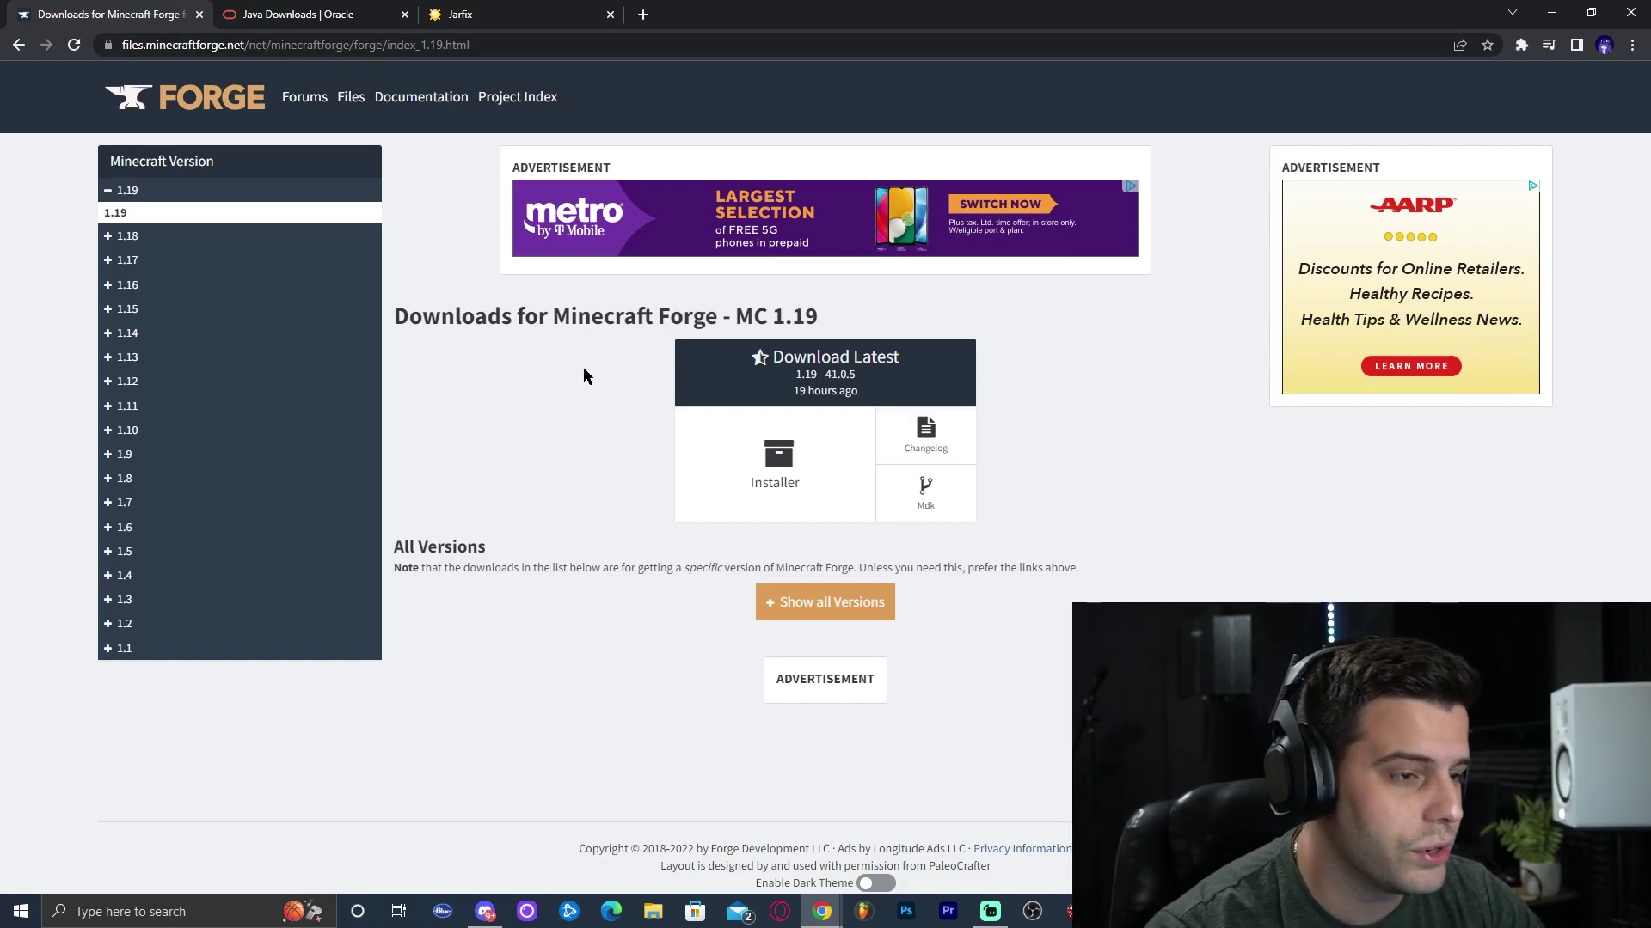
# Confirm the Forge heading reads MC 1.19 and request the 1.19 Installer download
pyautogui.doubleClick(781, 320)
pyautogui.click(829, 331)
pyautogui.moveTo(832, 316); pyautogui.dragTo(770, 319)
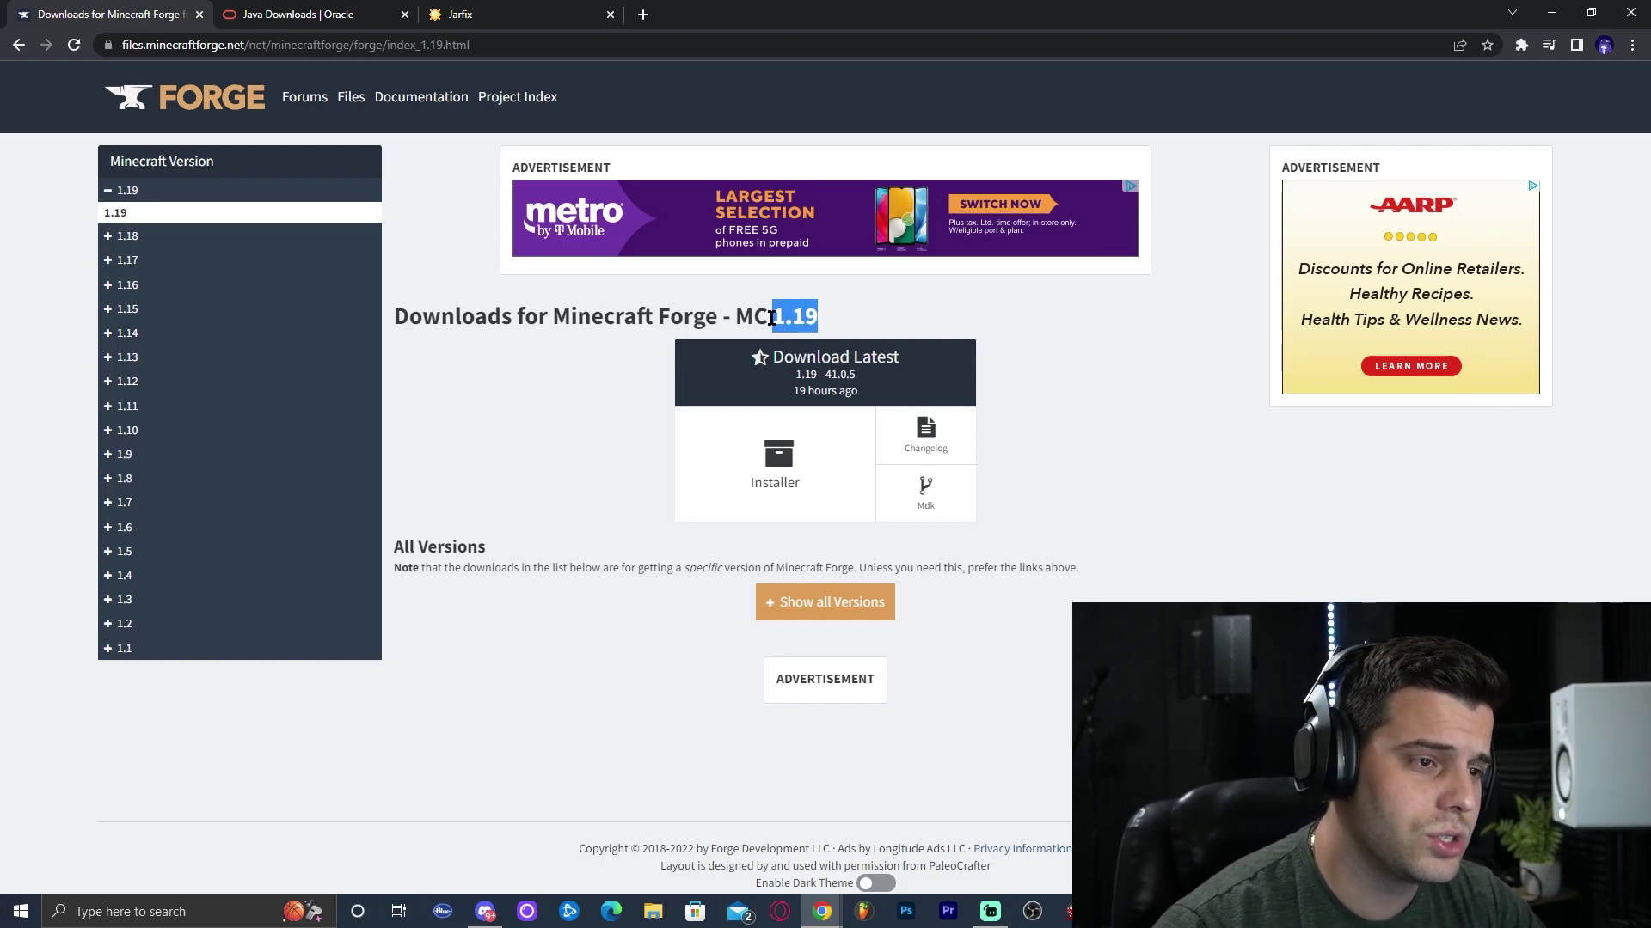
pyautogui.click(830, 327)
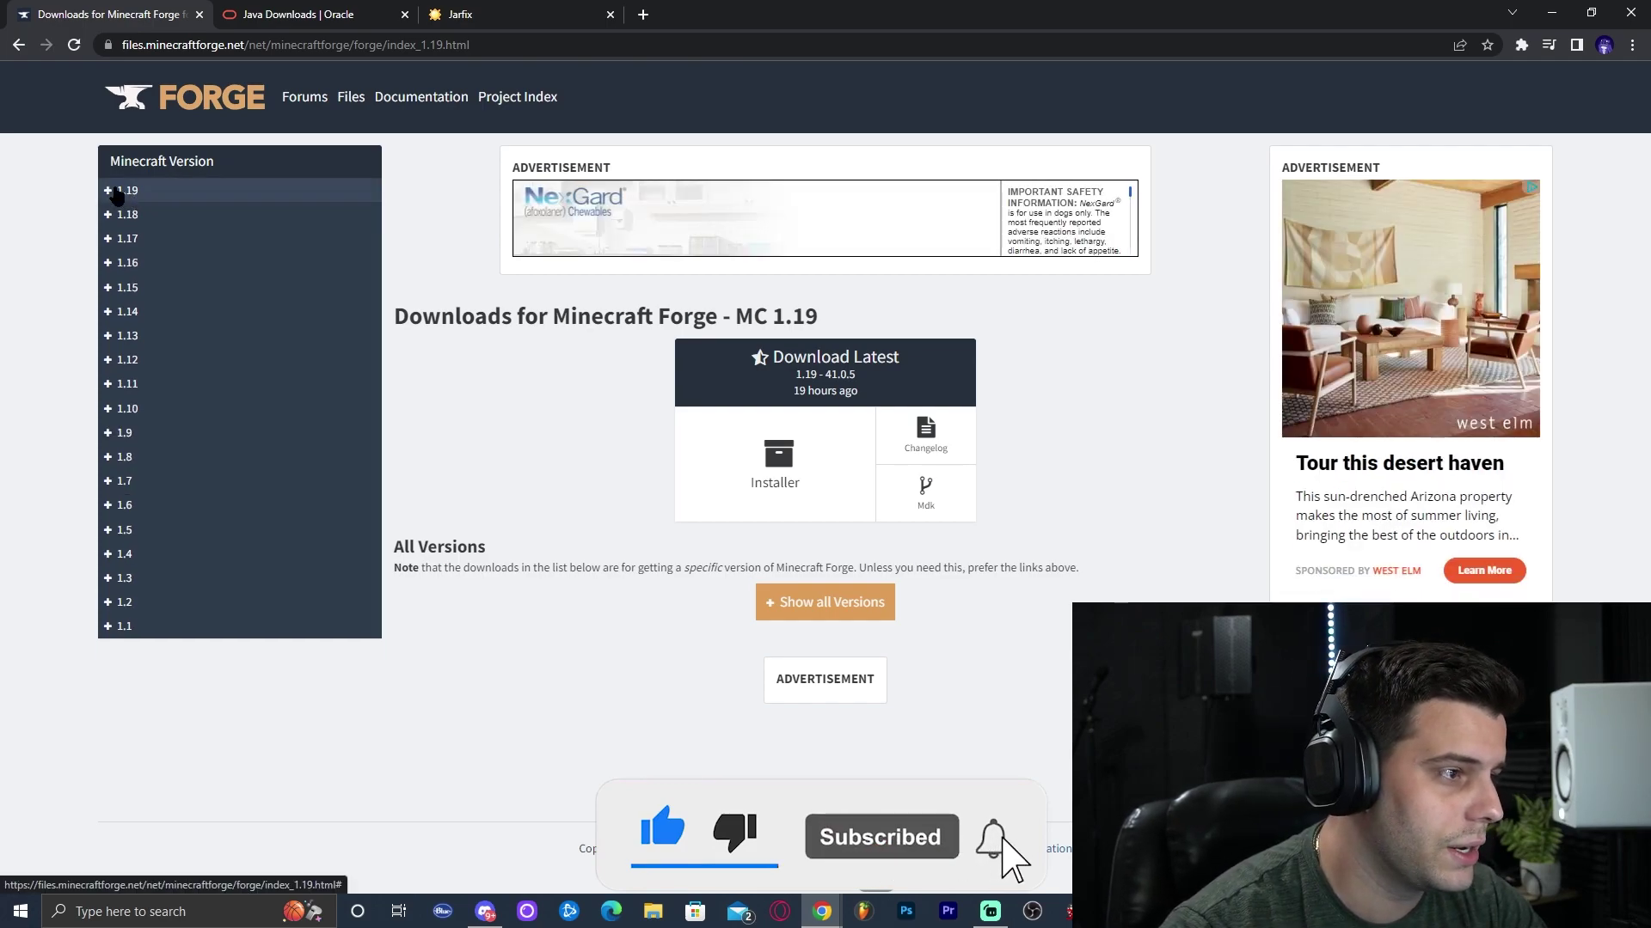
pyautogui.moveTo(818, 317); pyautogui.dragTo(768, 317)
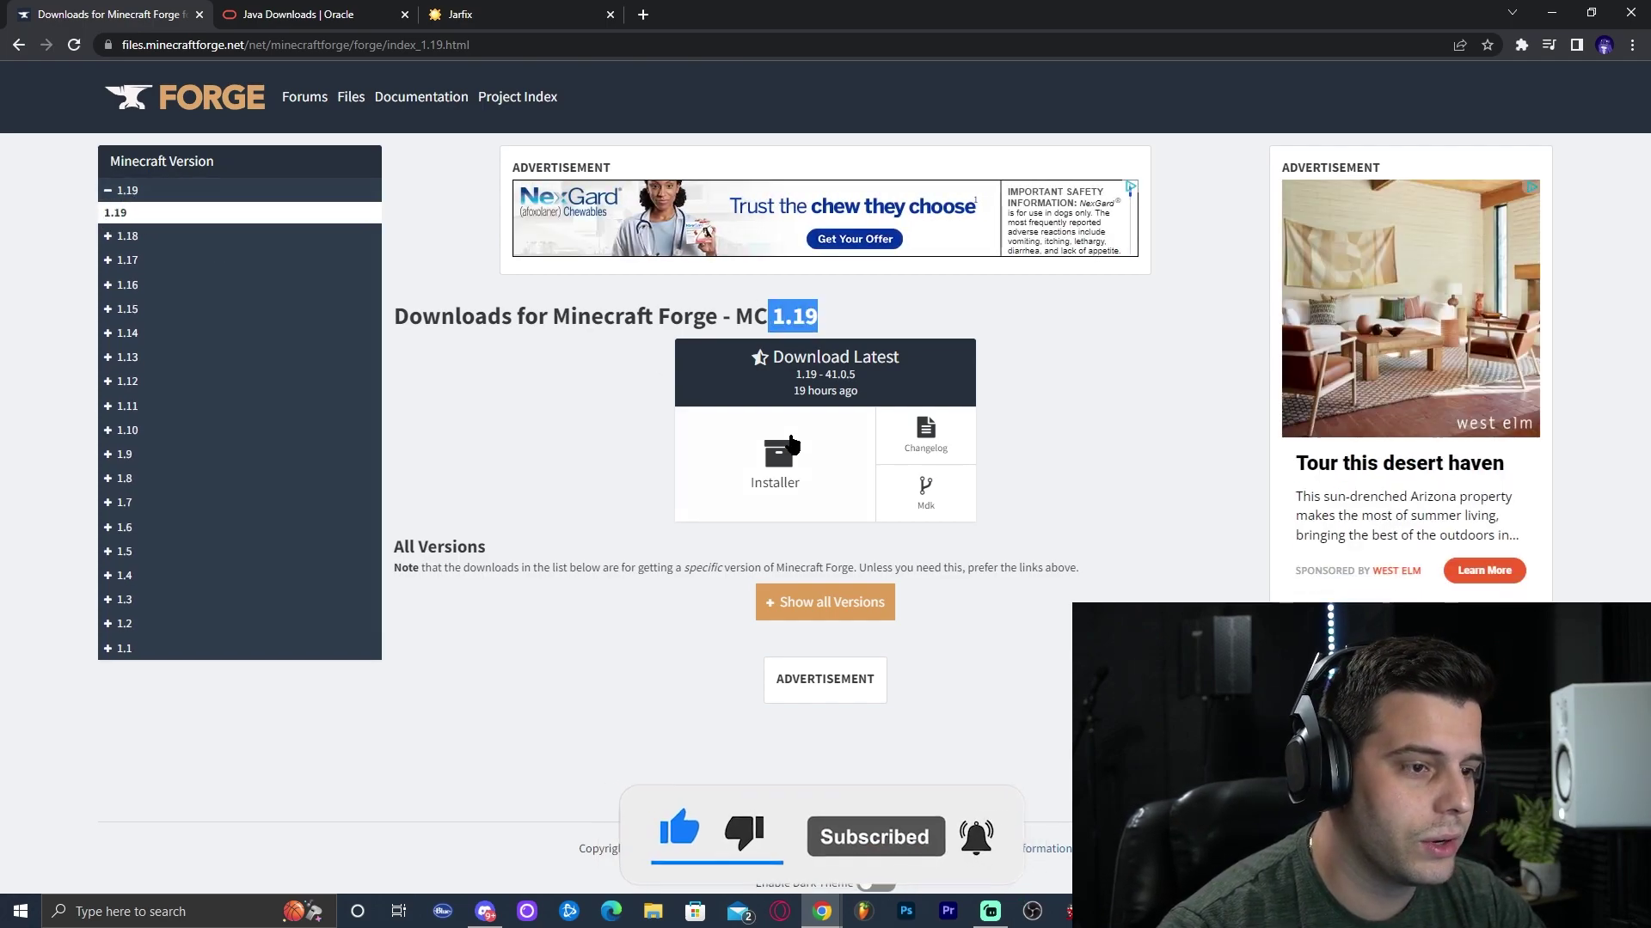
pyautogui.click(783, 457)
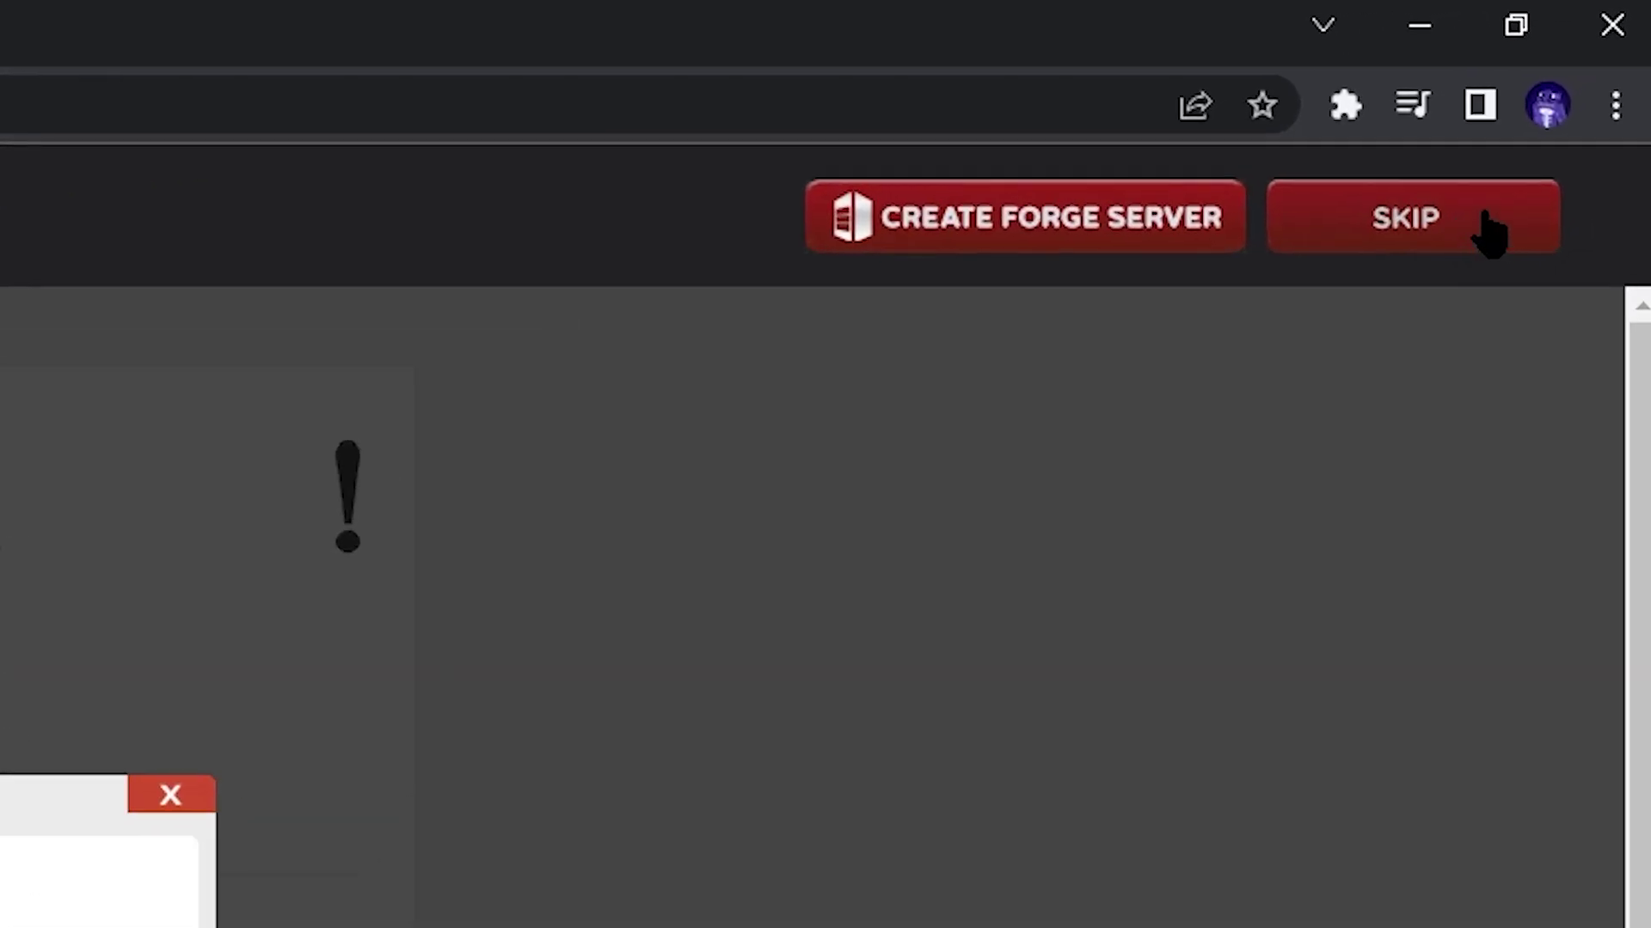
# Skip the ad, copy the forge-1.19-41.0.5 installer jar to the desktop, and close the ad tab
pyautogui.click(1401, 217)
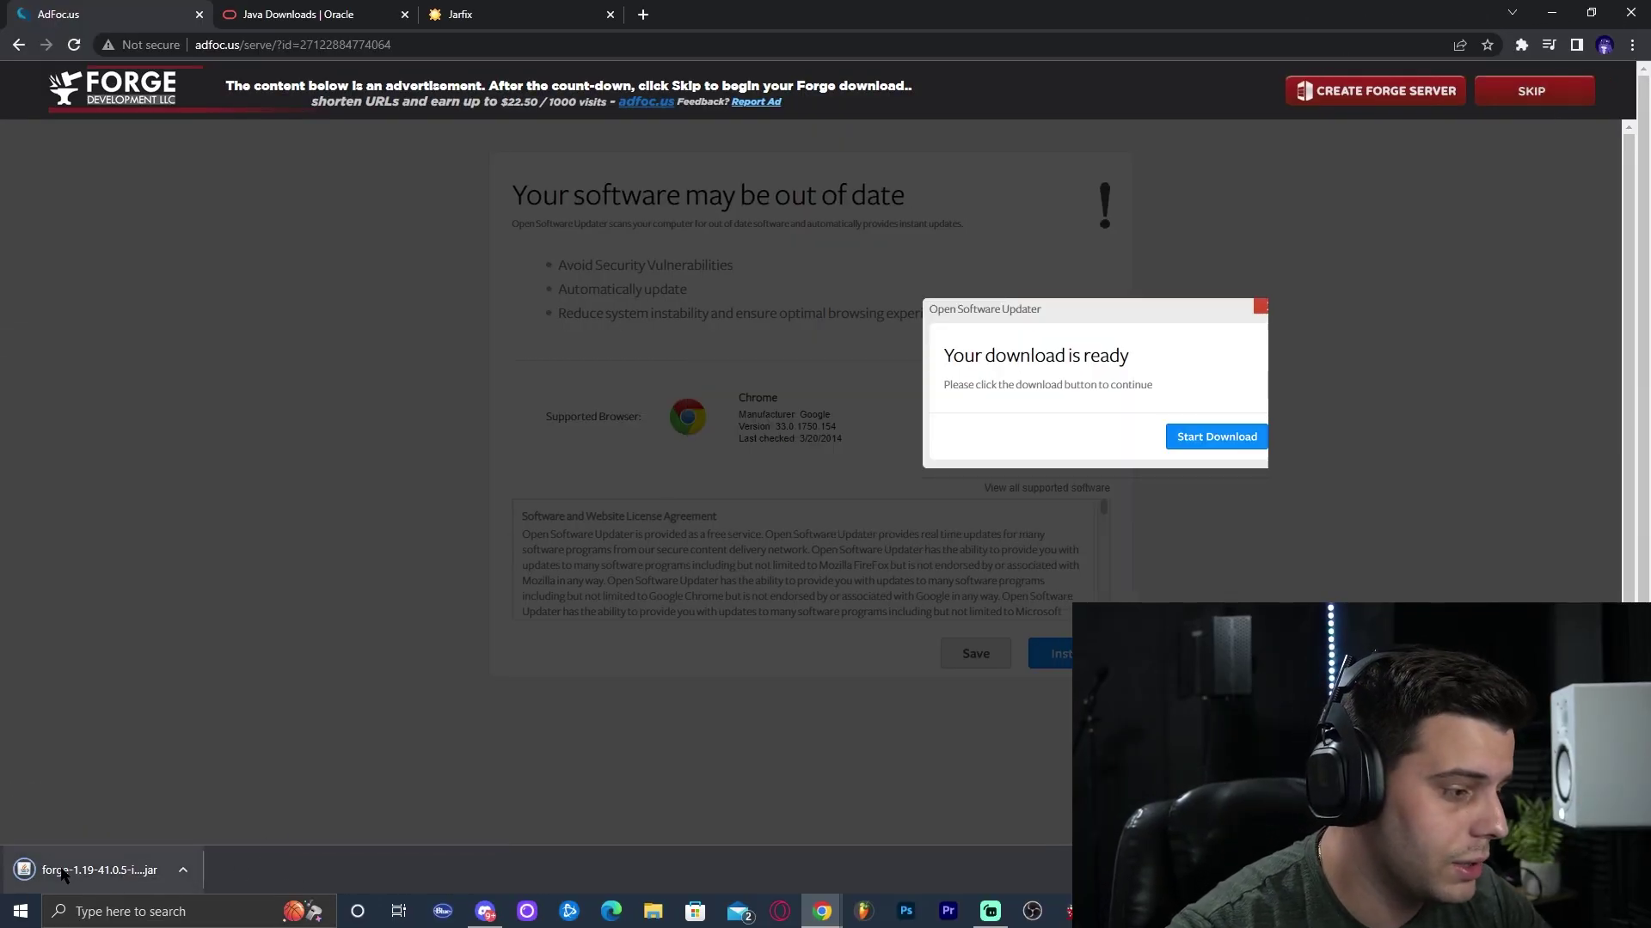
pyautogui.doubleClick(852, 4)
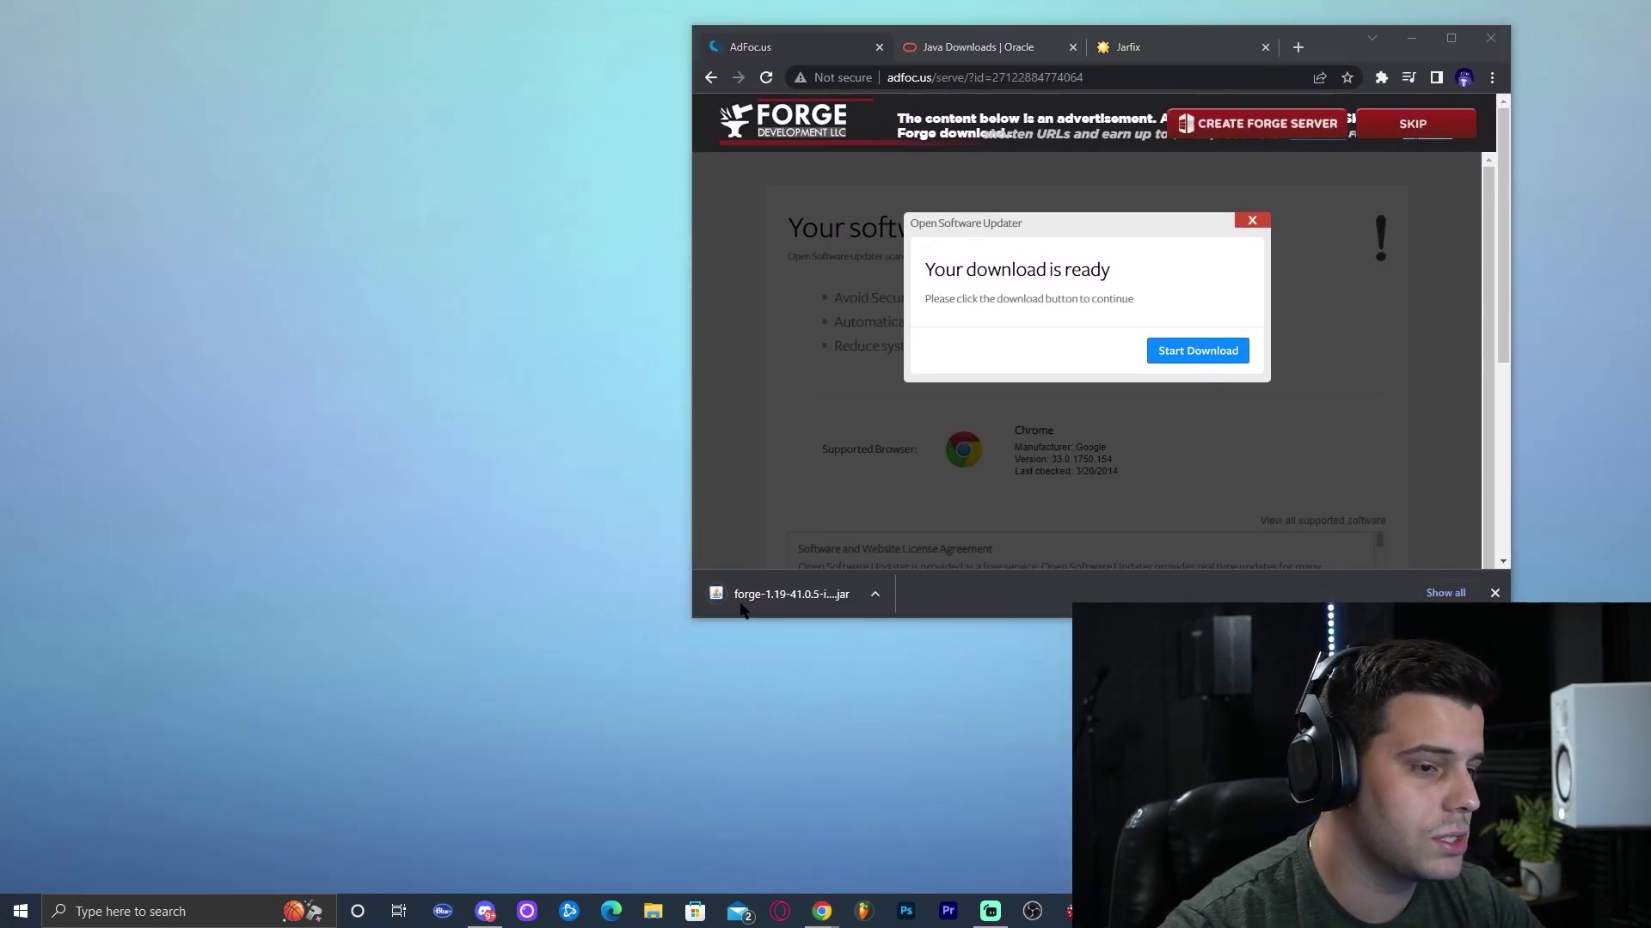
pyautogui.moveTo(740, 593); pyautogui.dragTo(447, 337)
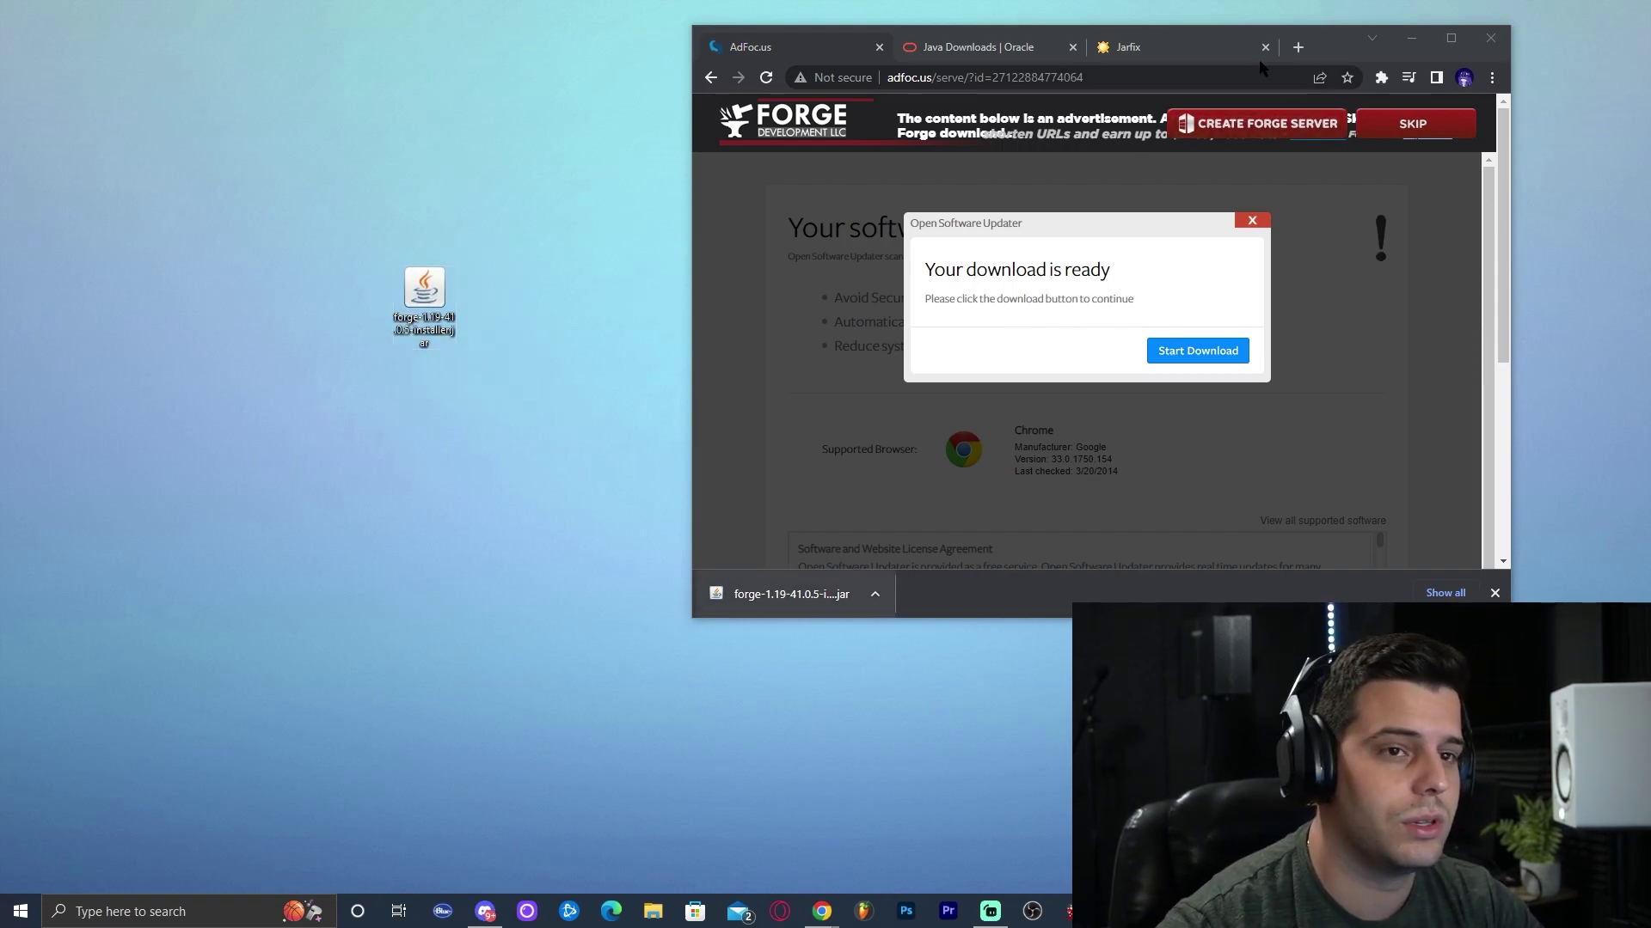
pyautogui.click(1451, 38)
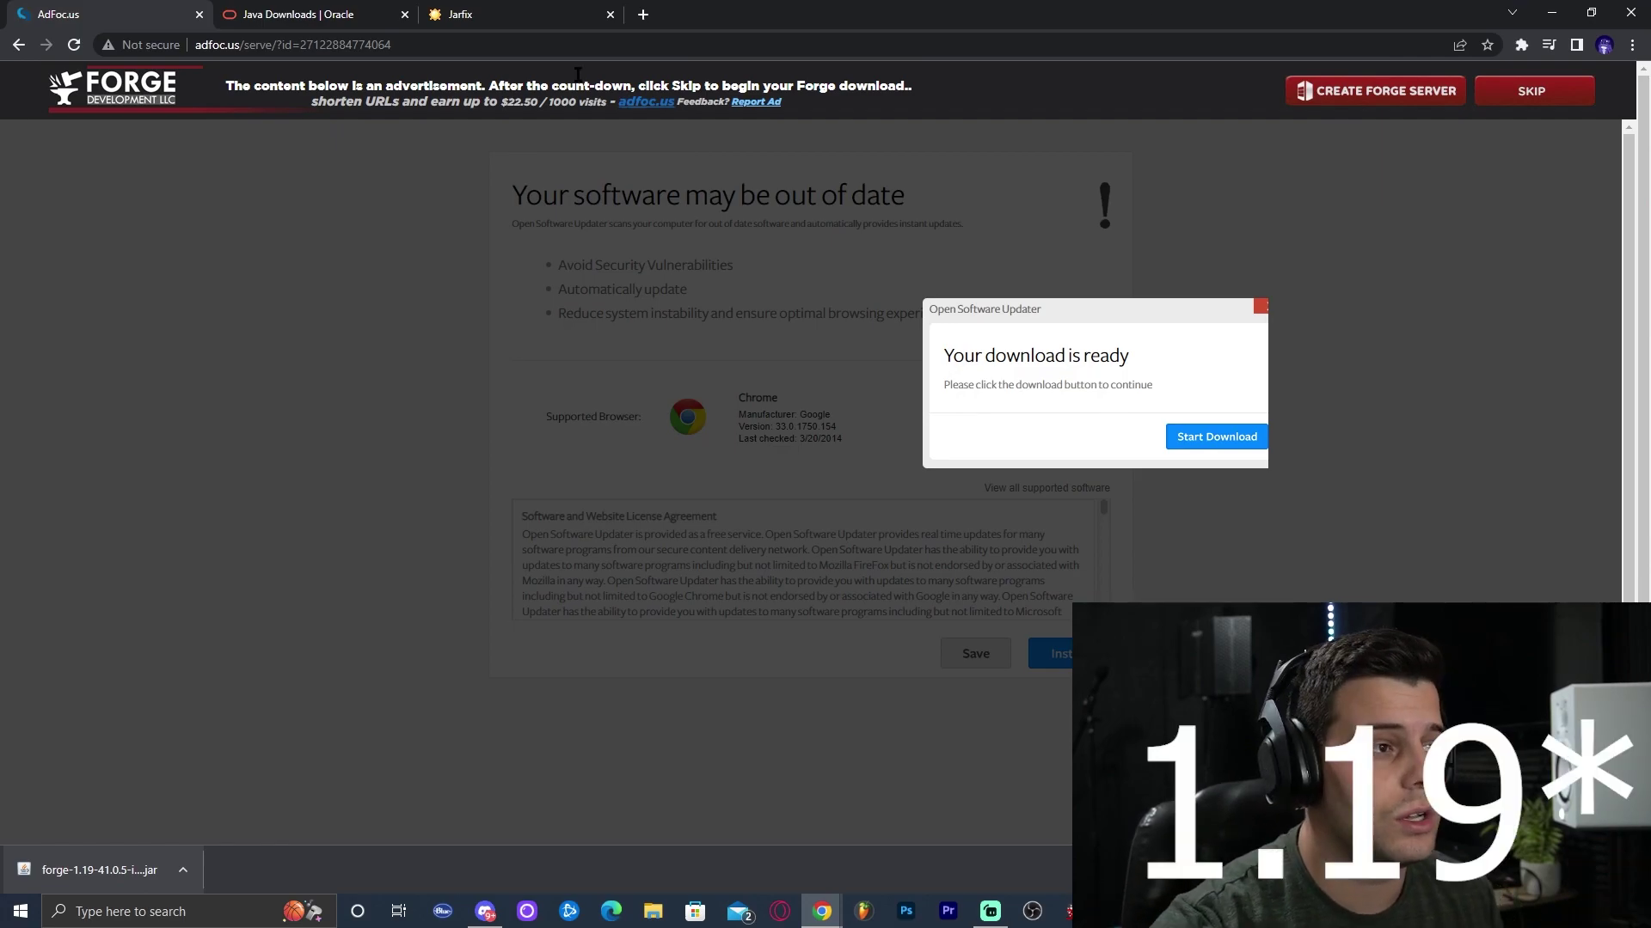
pyautogui.click(198, 14)
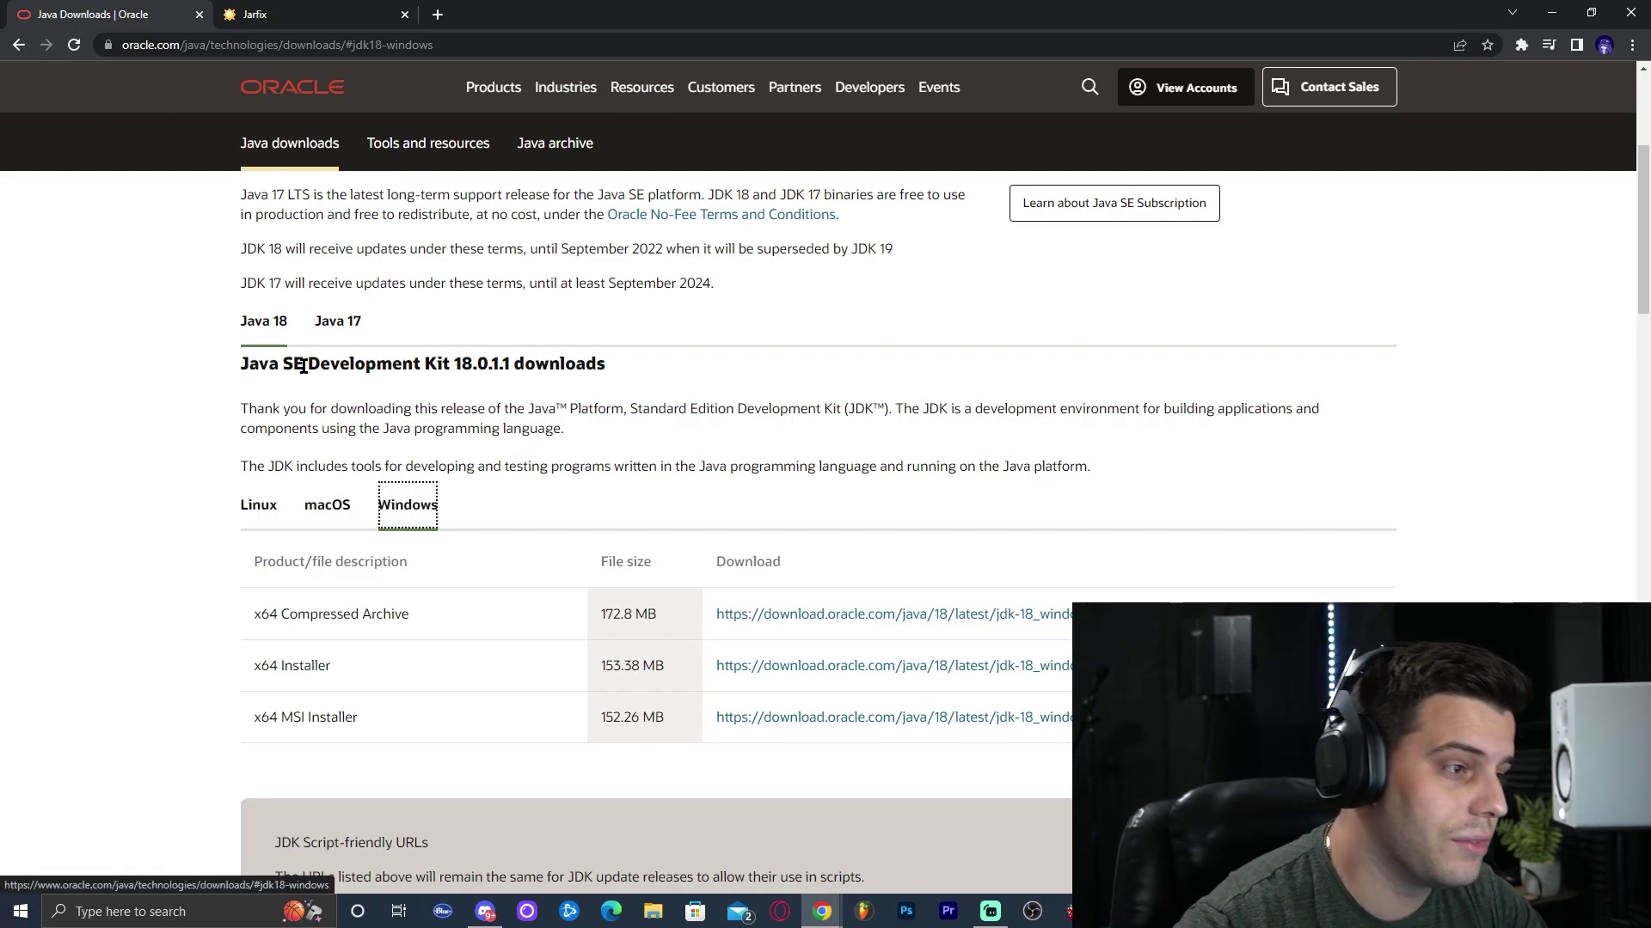
# Download the Java 18 Windows x64 Installer .exe from the Oracle downloads page
pyautogui.scroll(2, 273, 328)
pyautogui.scroll(-3, 206, 297)
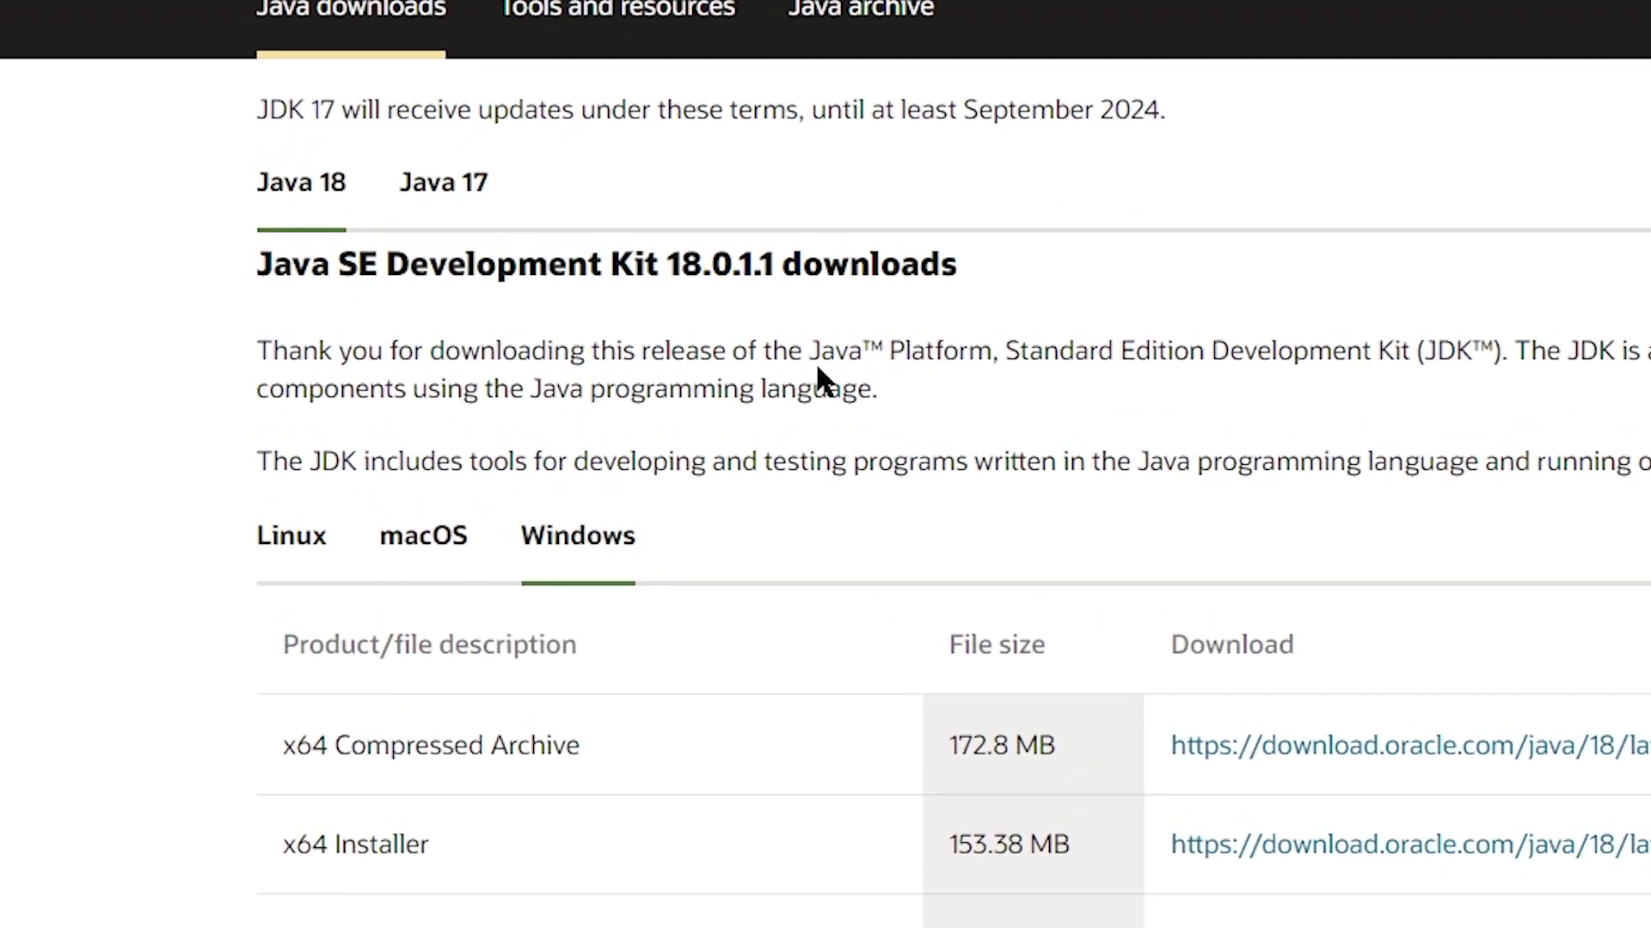
pyautogui.scroll(-2, 800, 310)
pyautogui.moveTo(284, 515); pyautogui.dragTo(427, 520)
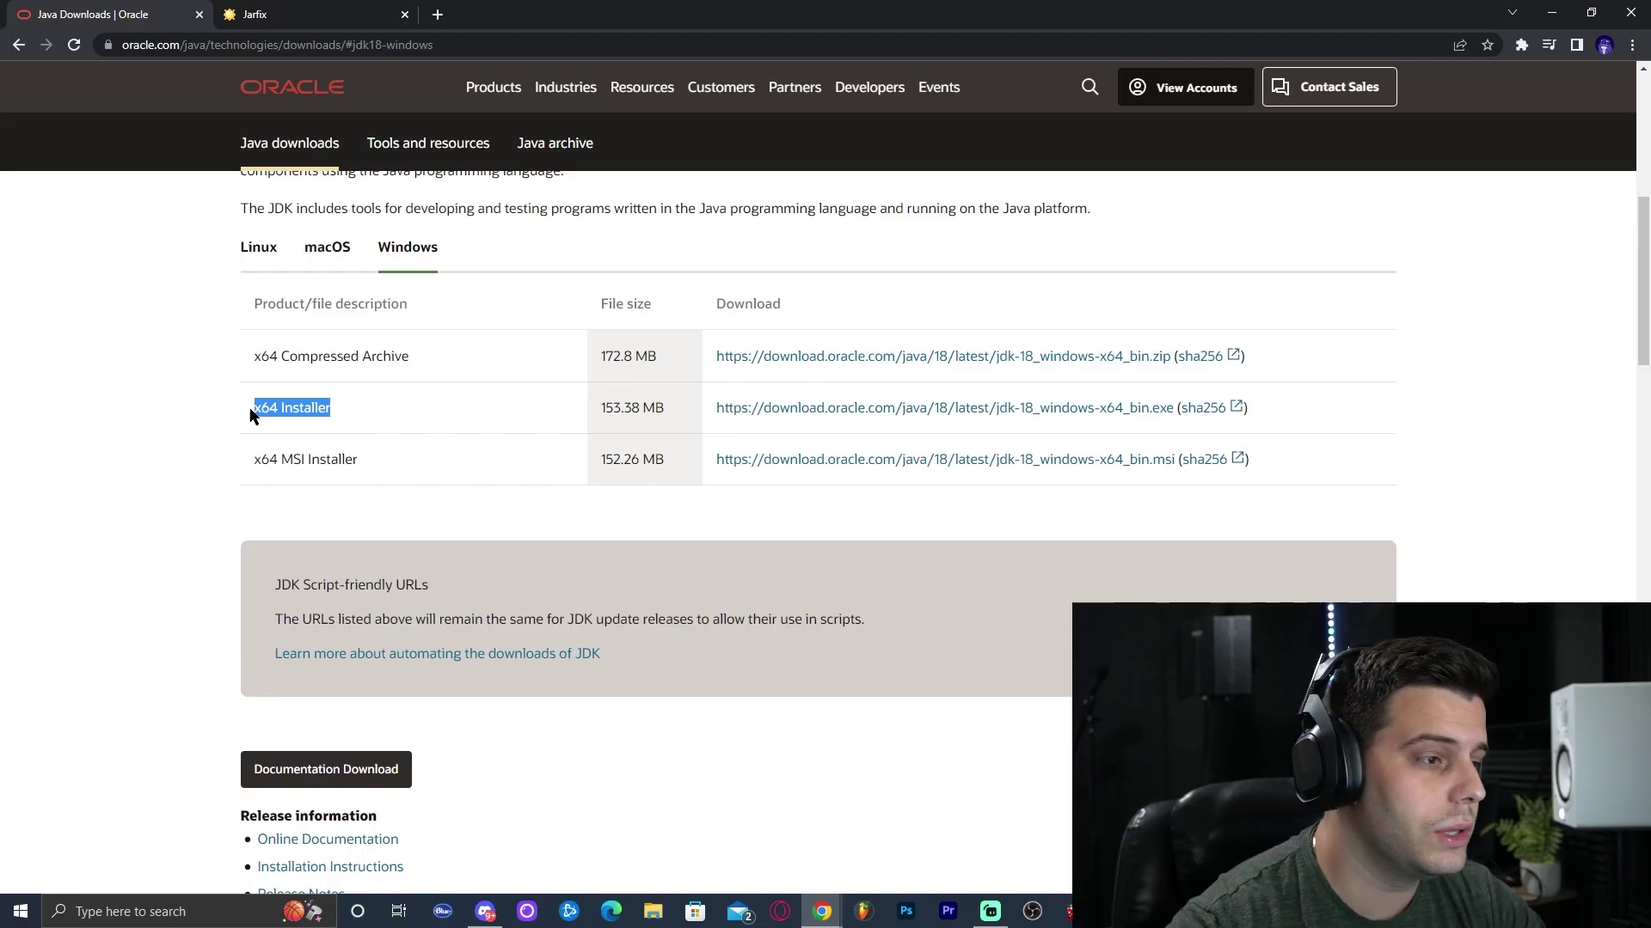
pyautogui.moveTo(250, 412)
pyautogui.mouseDown()
pyautogui.moveTo(335, 413)
pyautogui.moveTo(256, 408)
pyautogui.mouseUp()
pyautogui.click(359, 462)
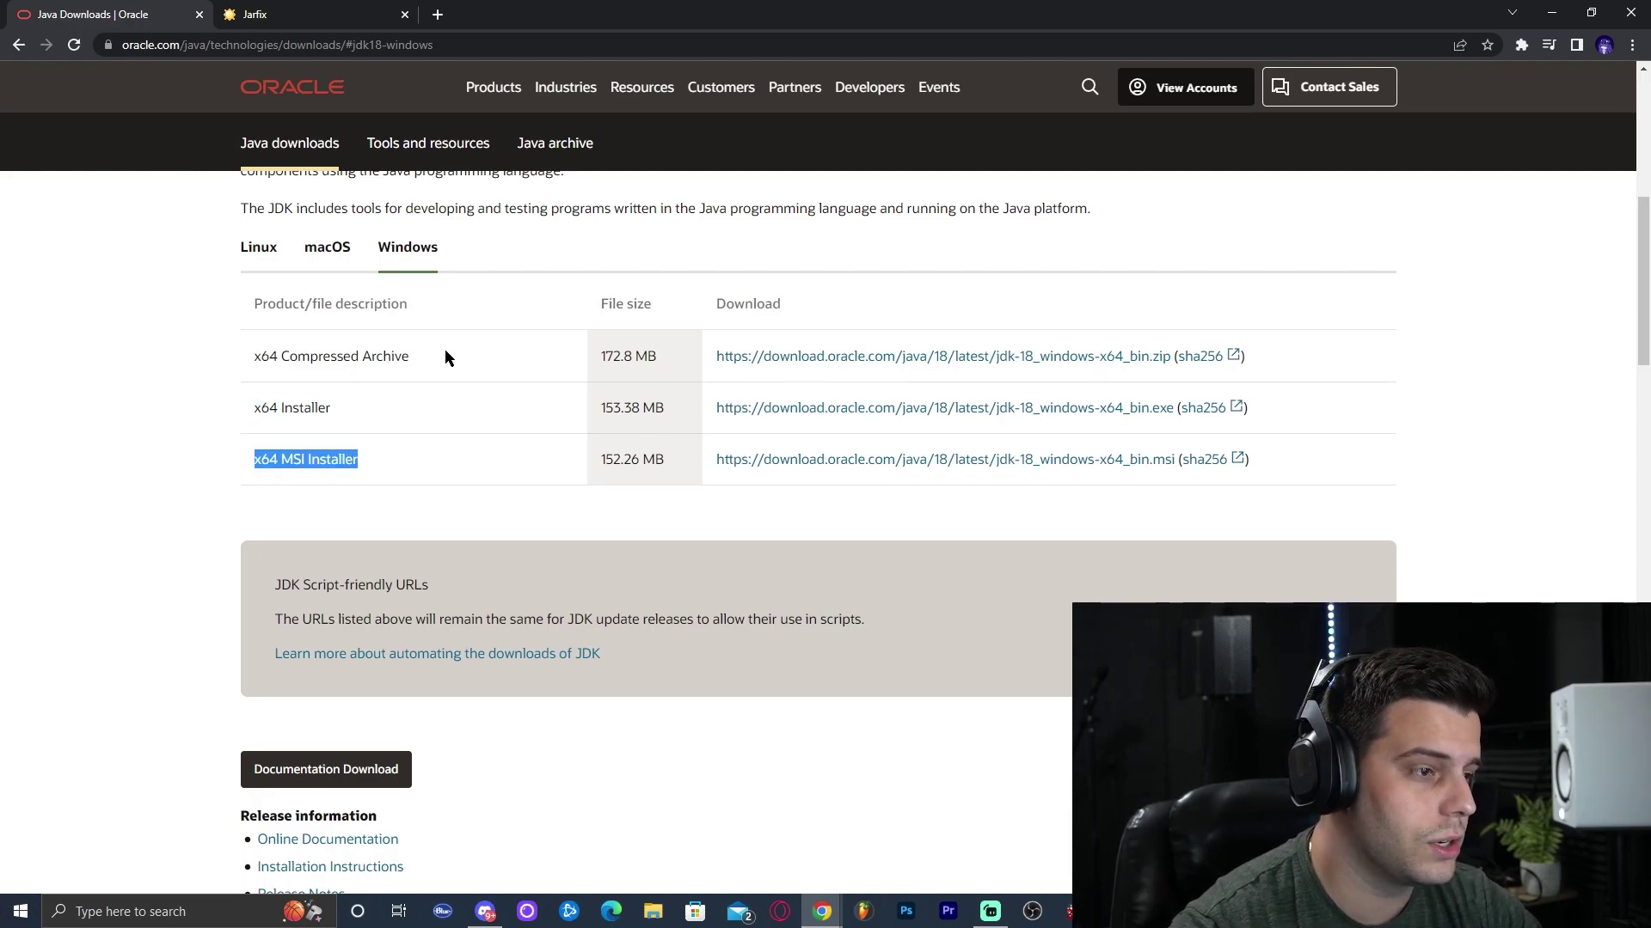
pyautogui.moveTo(446, 358); pyautogui.dragTo(253, 358)
pyautogui.click(378, 420)
pyautogui.moveTo(341, 409); pyautogui.dragTo(269, 408)
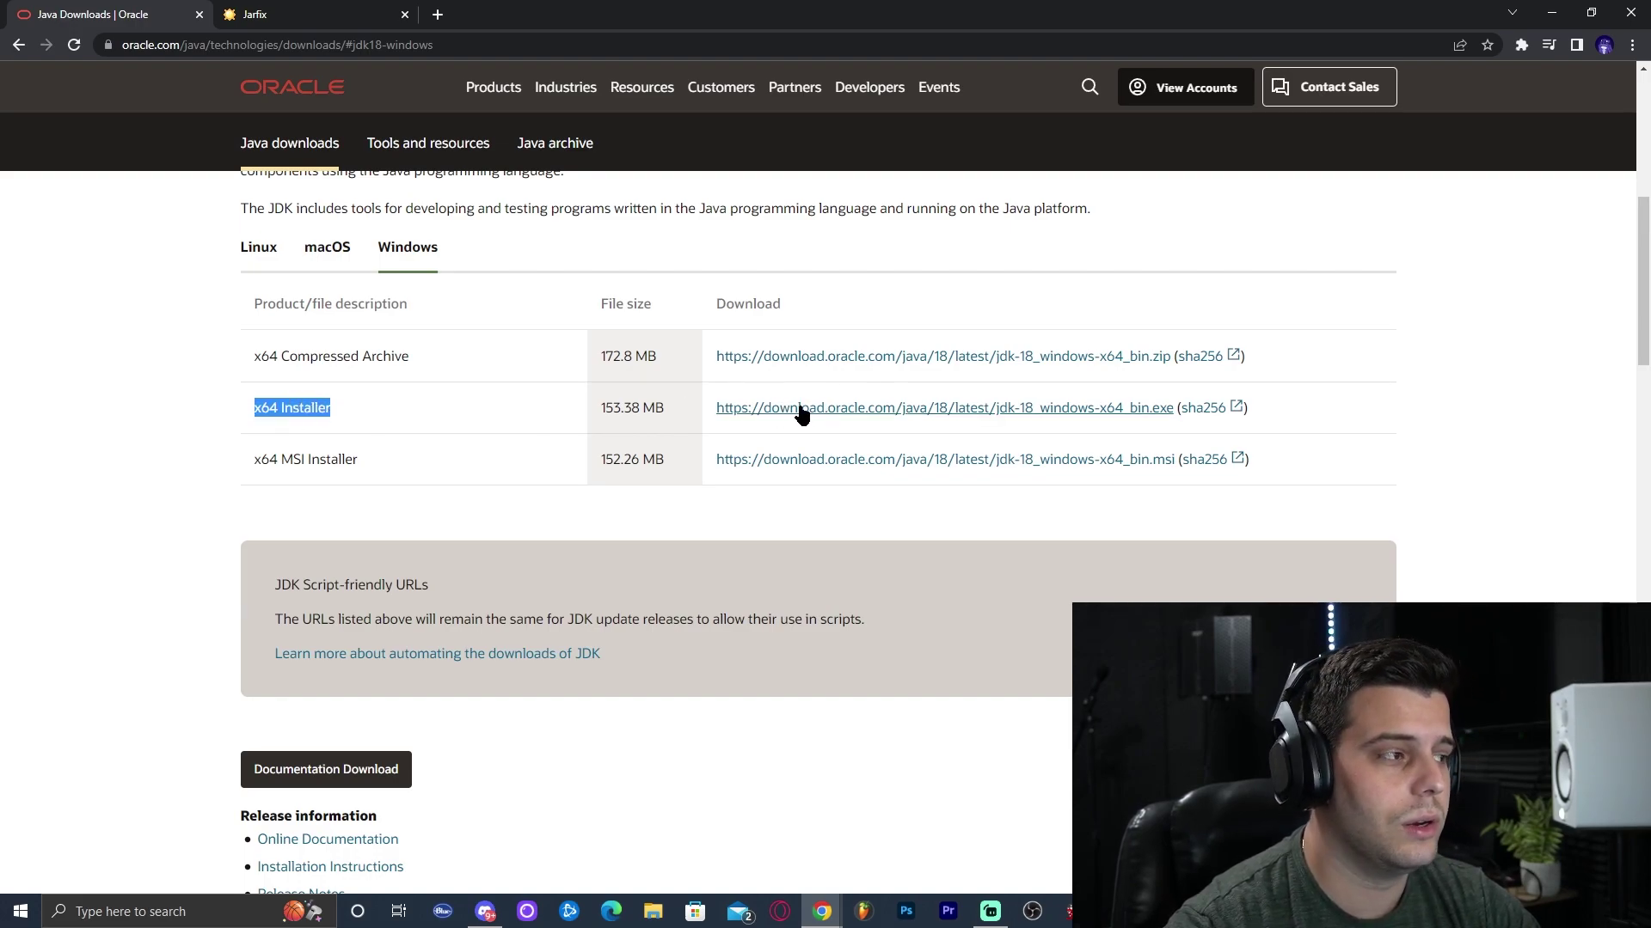
pyautogui.click(842, 416)
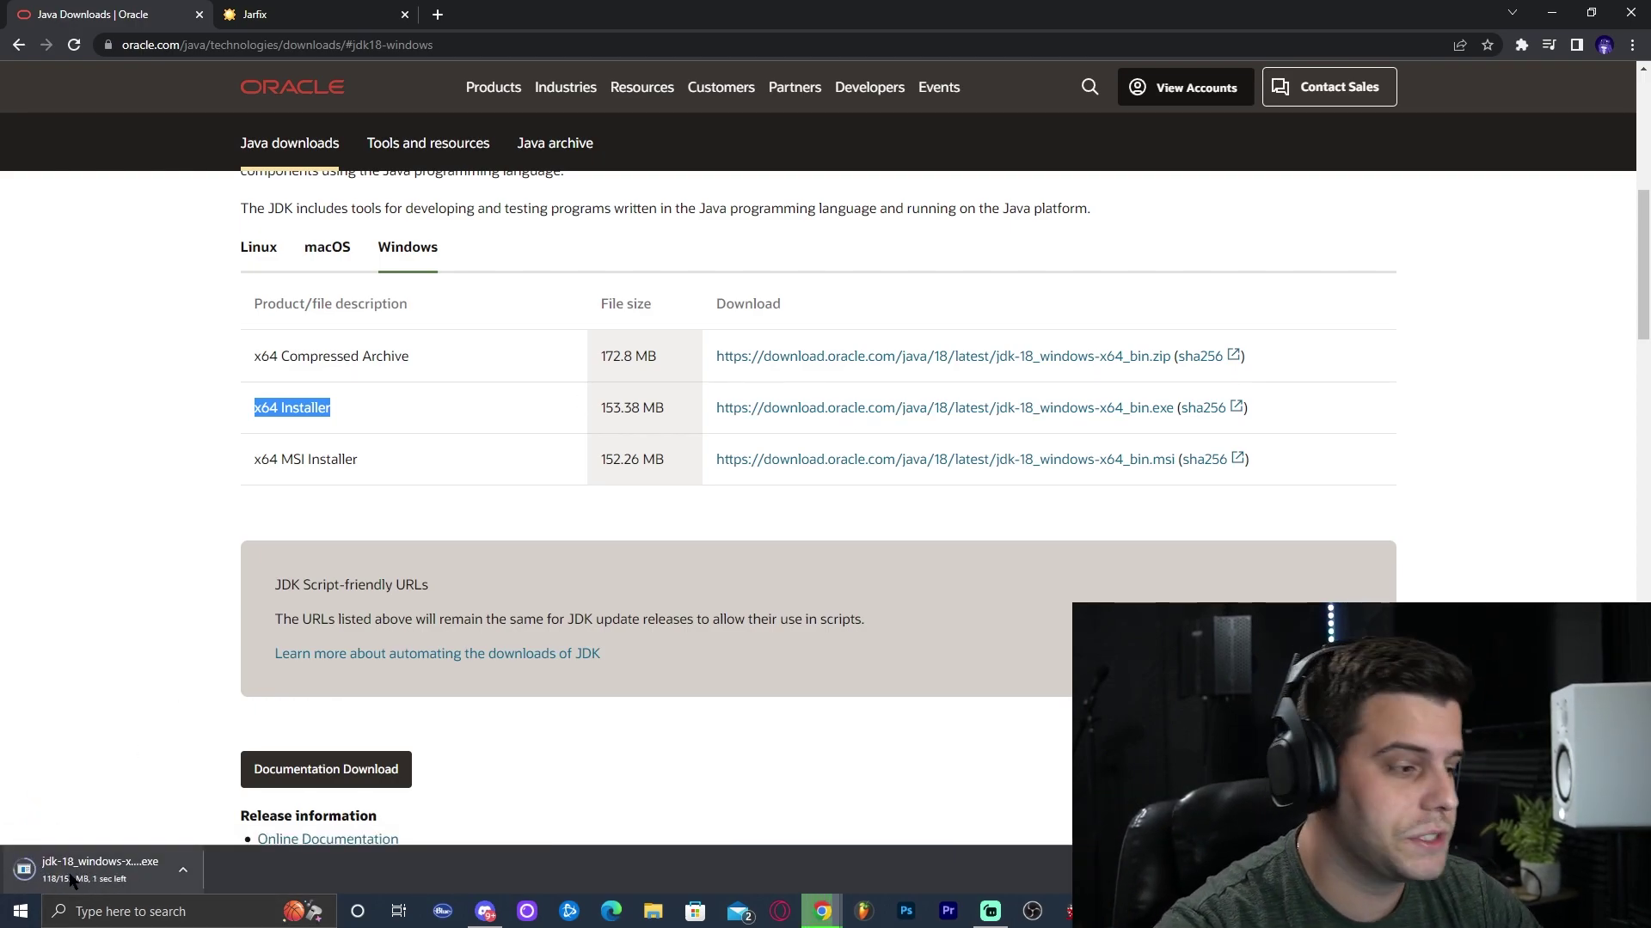
# Copy the downloaded jdk-18 installer onto the desktop and re-maximize Chrome
pyautogui.doubleClick(1059, 16)
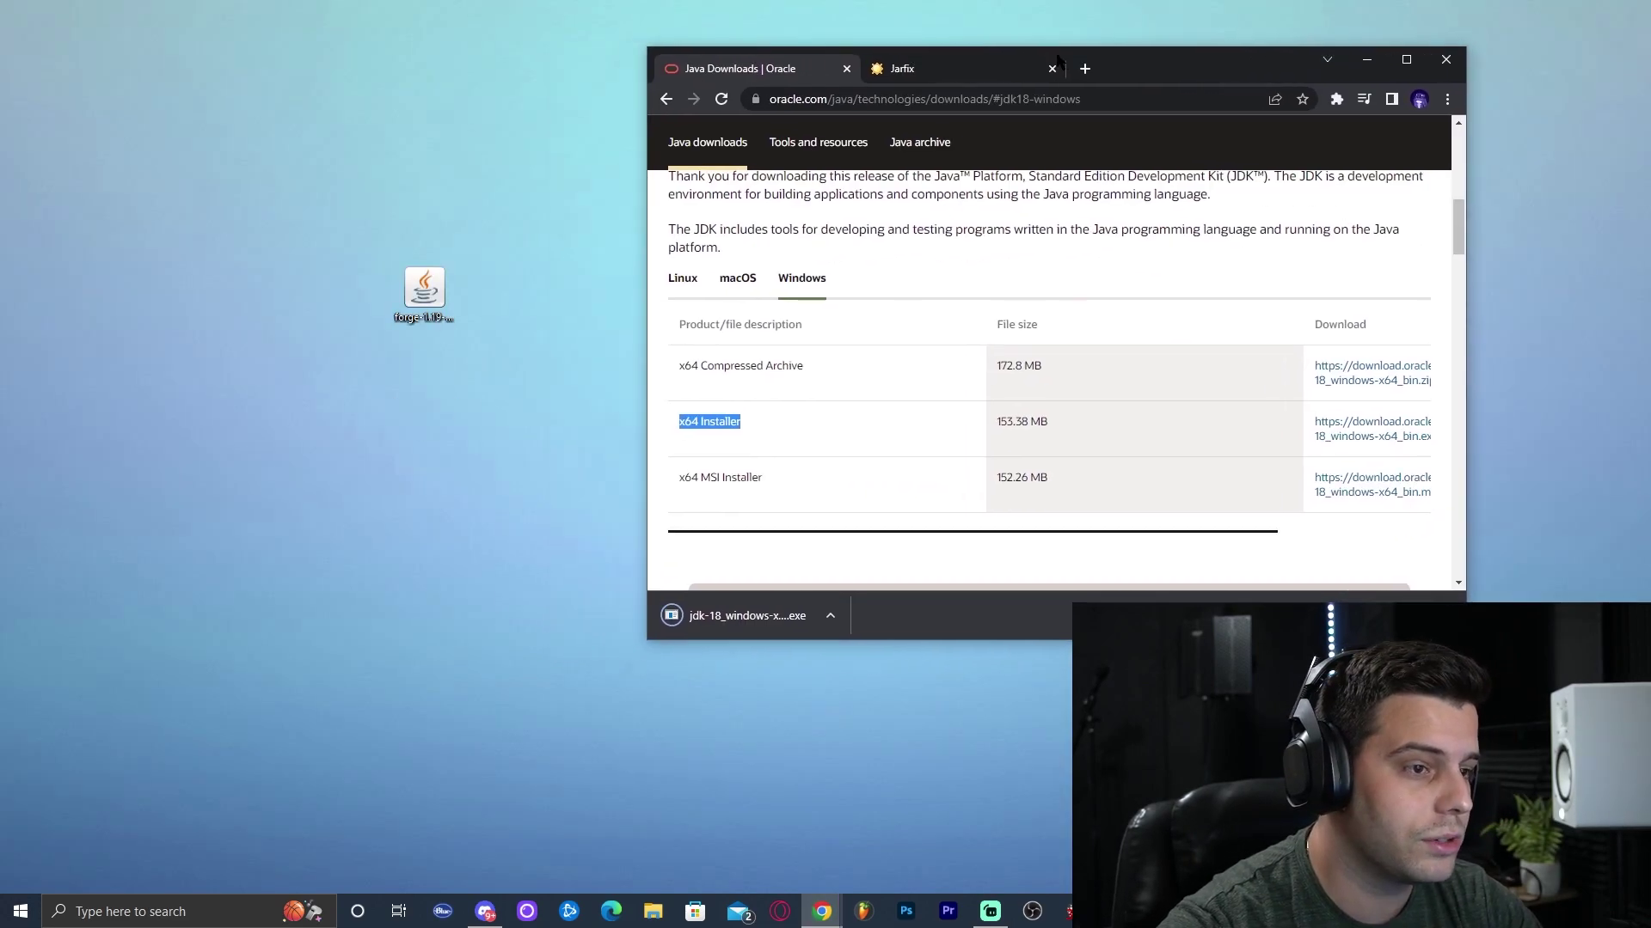
pyautogui.moveTo(747, 616); pyautogui.dragTo(424, 378)
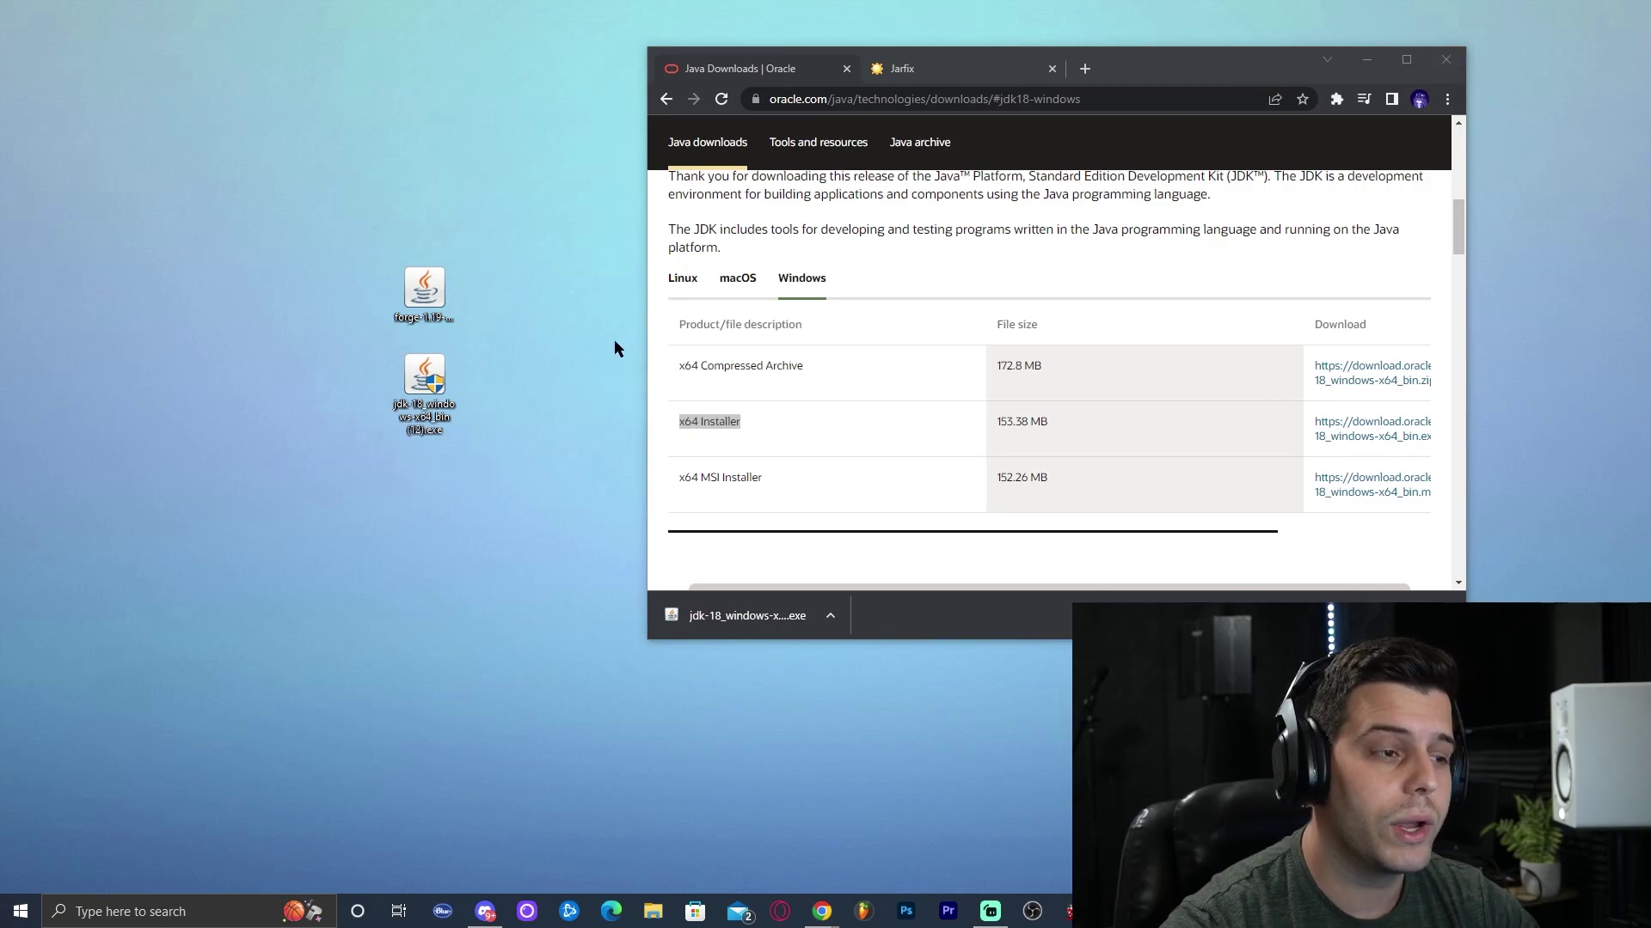
pyautogui.moveTo(442, 396); pyautogui.dragTo(556, 365)
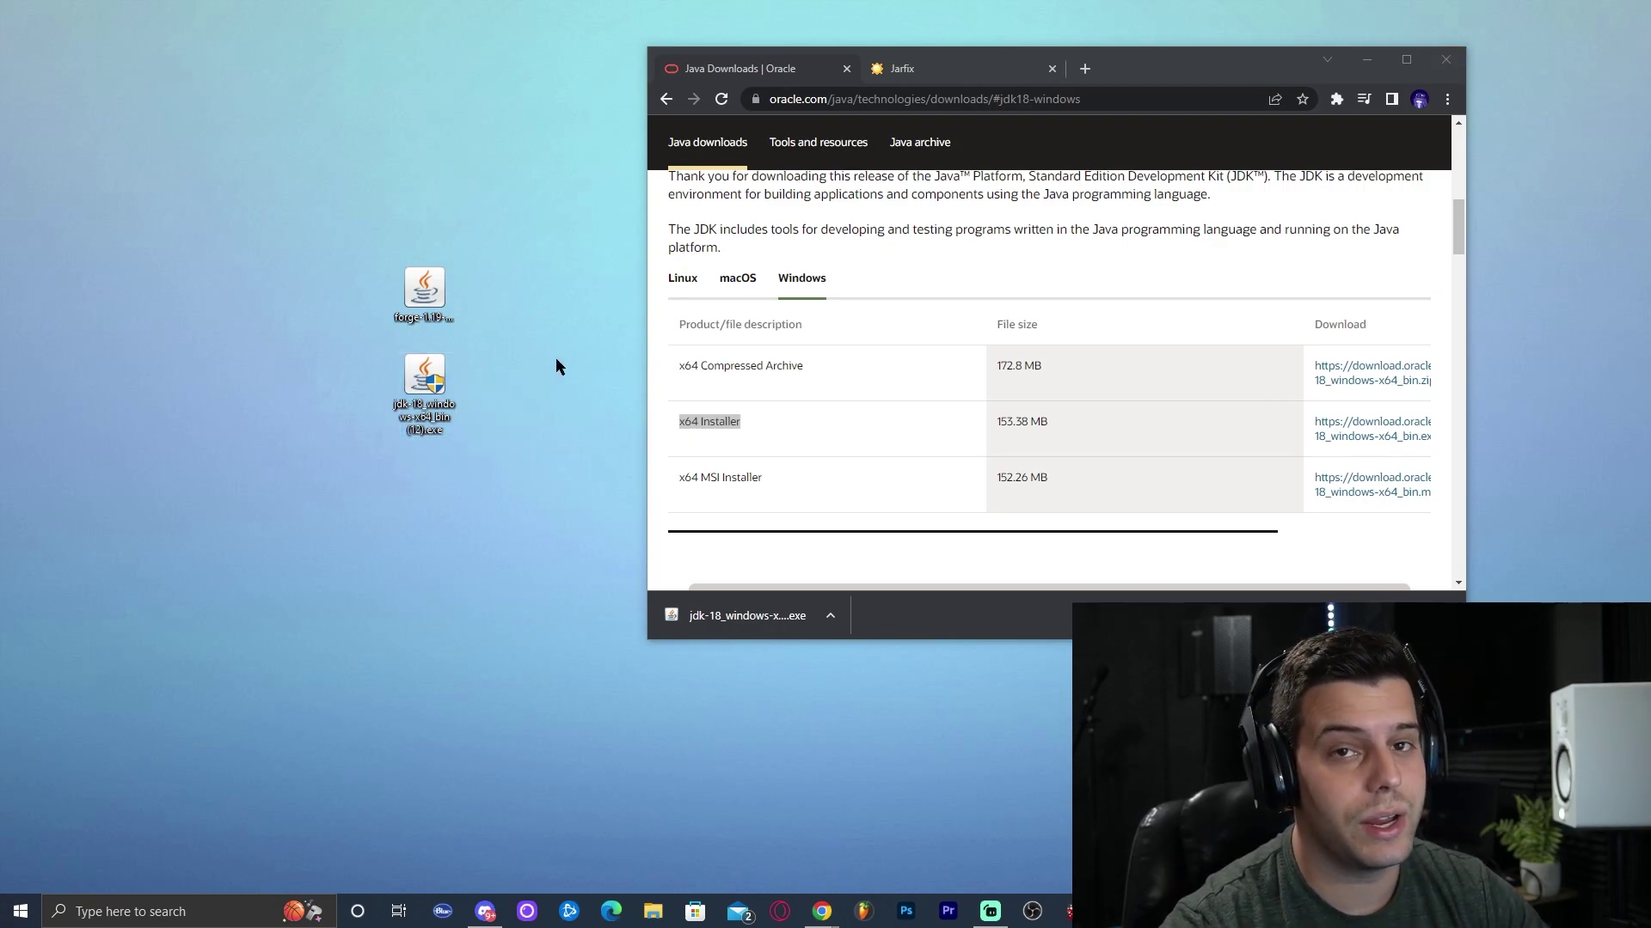
pyautogui.moveTo(502, 458); pyautogui.dragTo(397, 379)
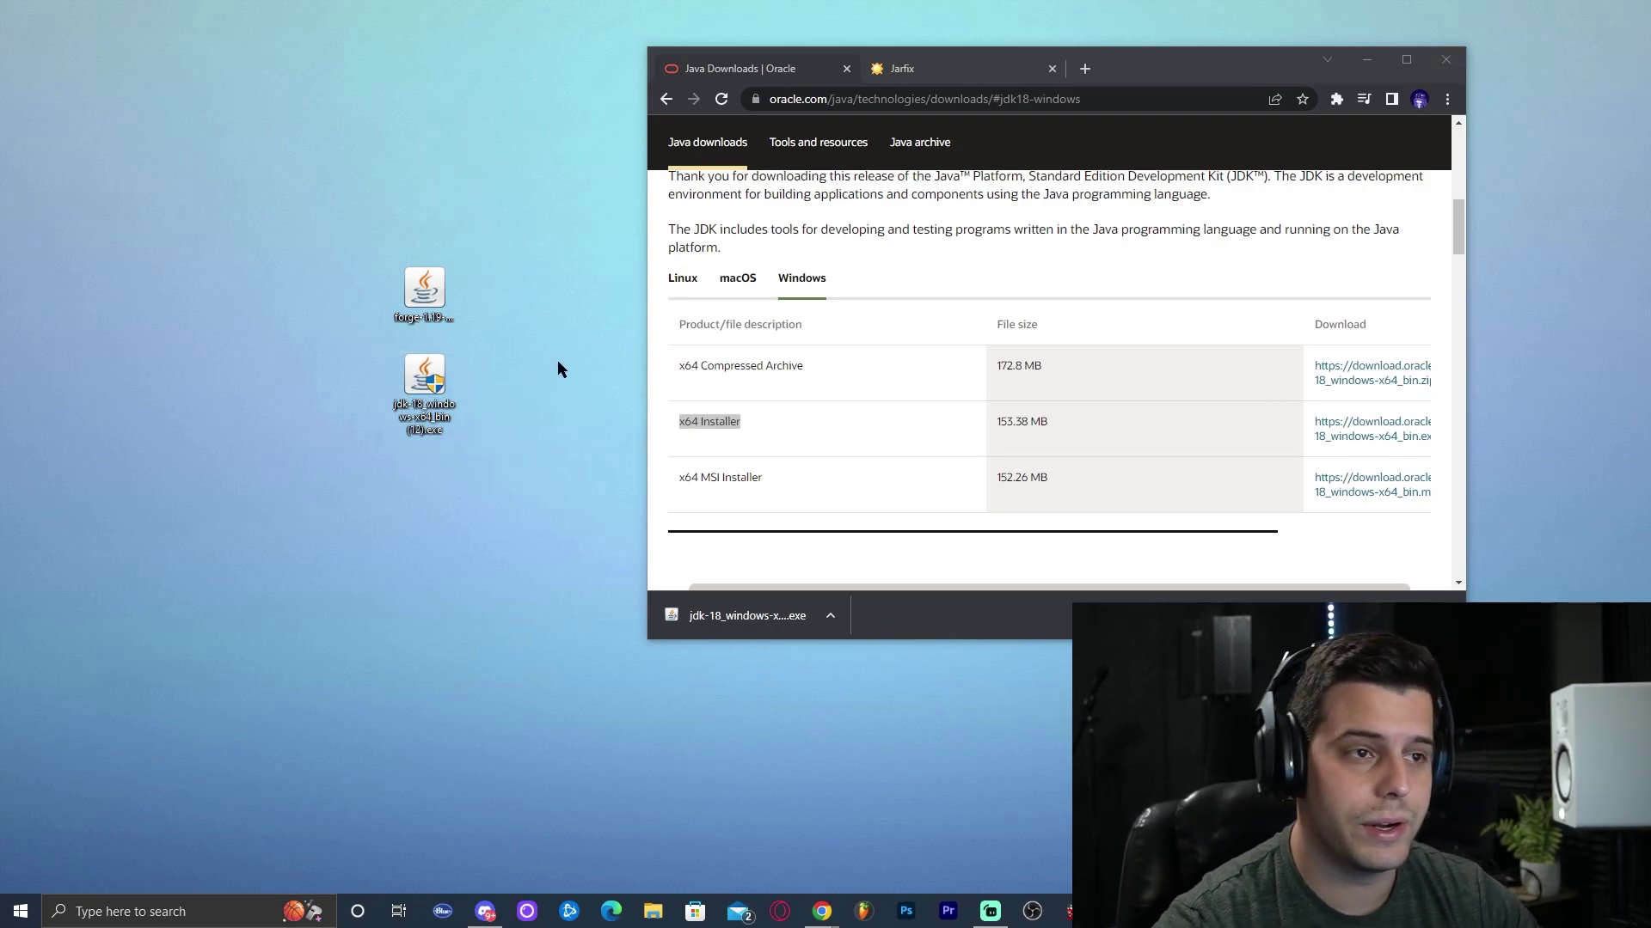
pyautogui.click(1406, 60)
# Switch to the Jarfix page and check the installers already on the desktop
pyautogui.click(360, 11)
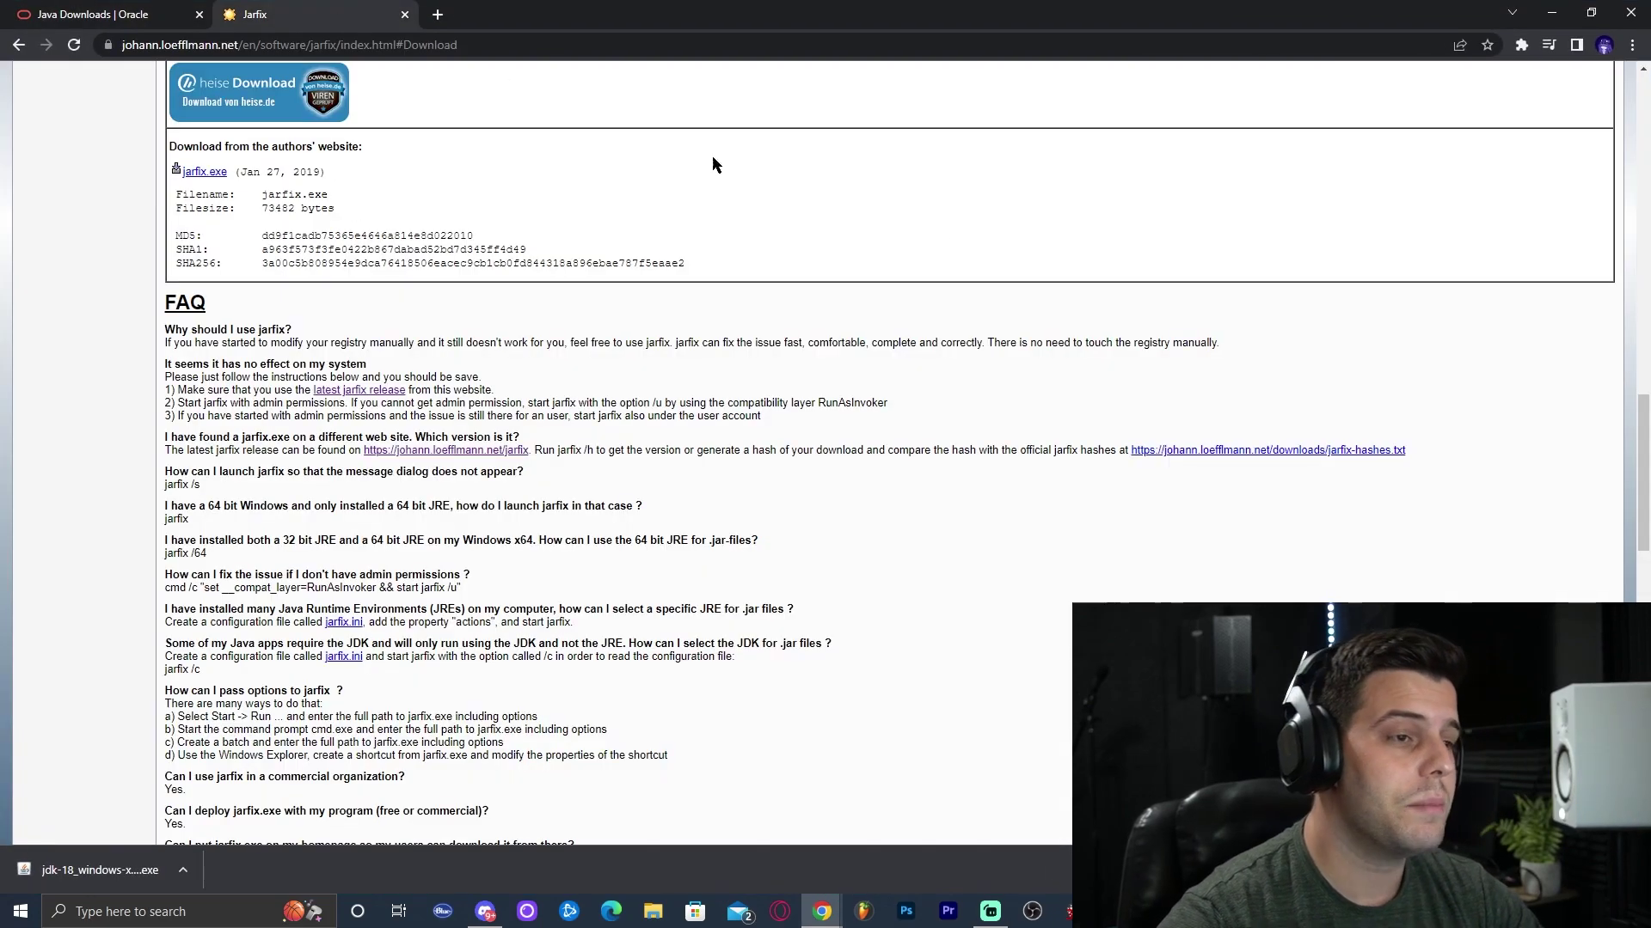
pyautogui.doubleClick(956, 3)
pyautogui.moveTo(552, 475); pyautogui.dragTo(472, 395)
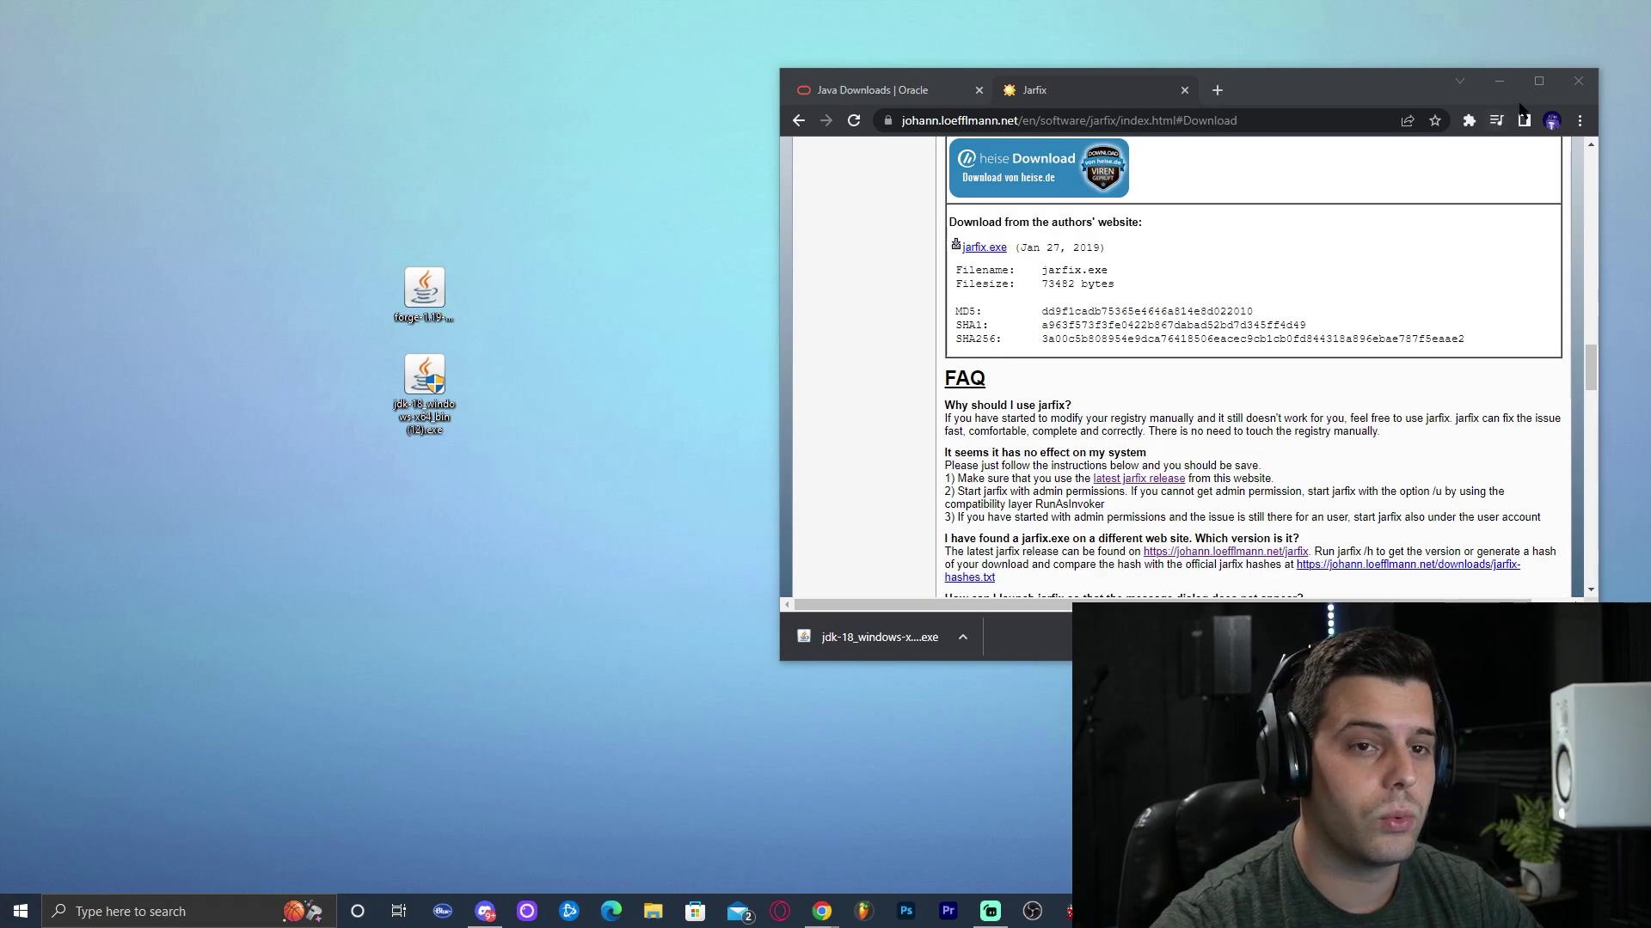
pyautogui.click(1539, 80)
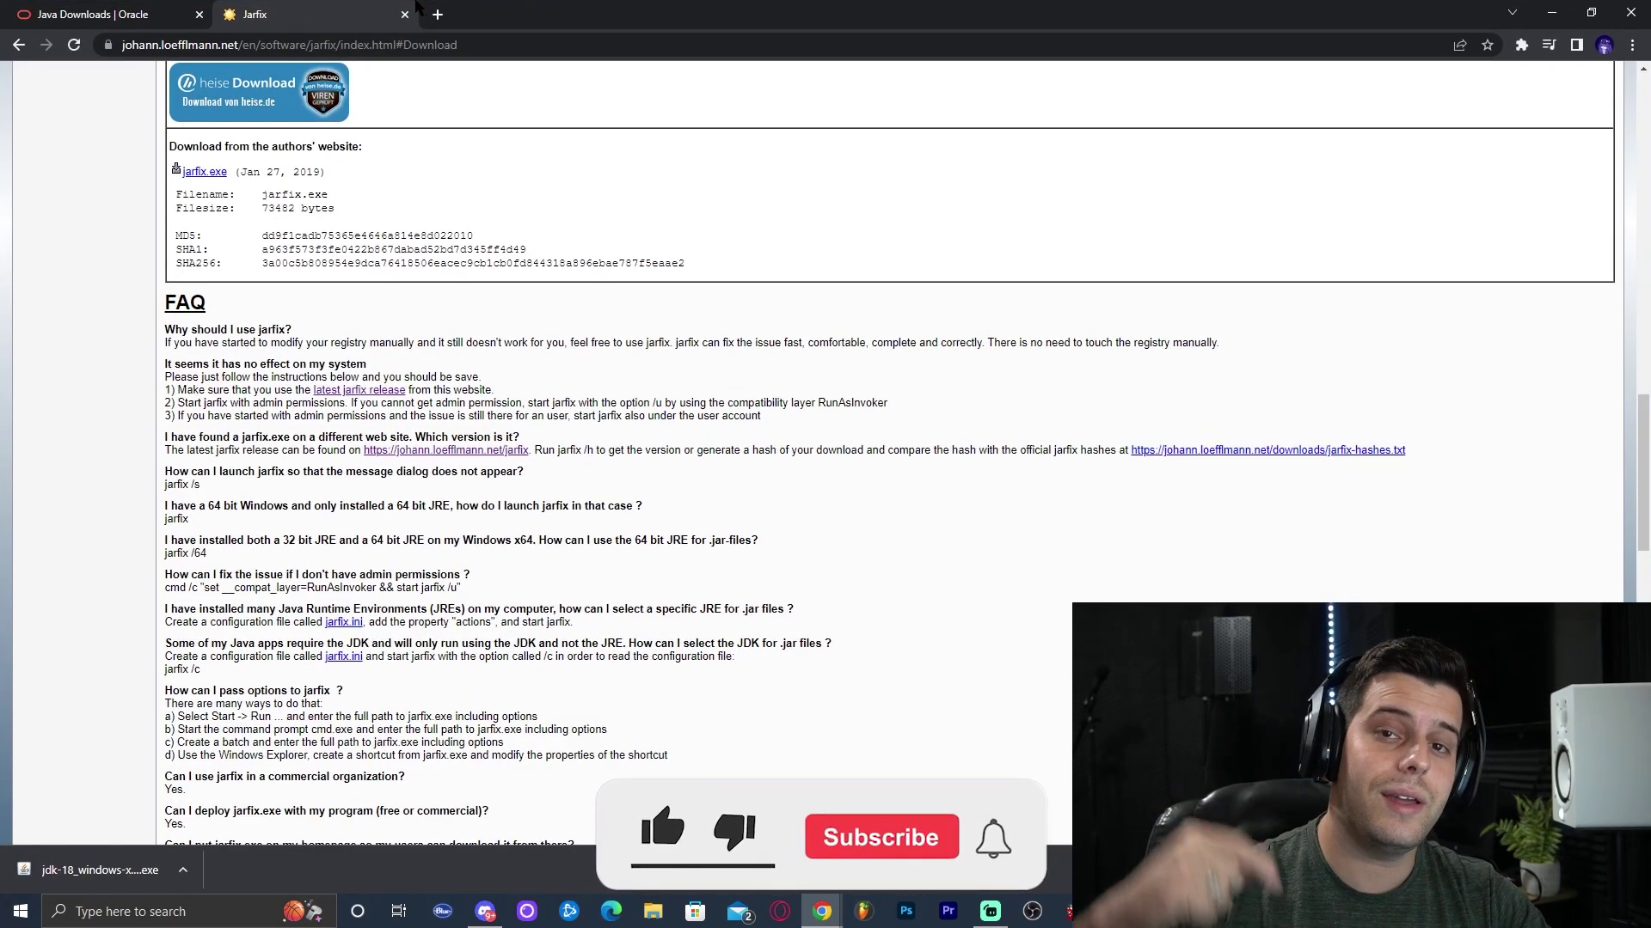
# Download jarfix.exe, copy it onto the desktop, and close the browser
pyautogui.scroll(12, 719, 427)
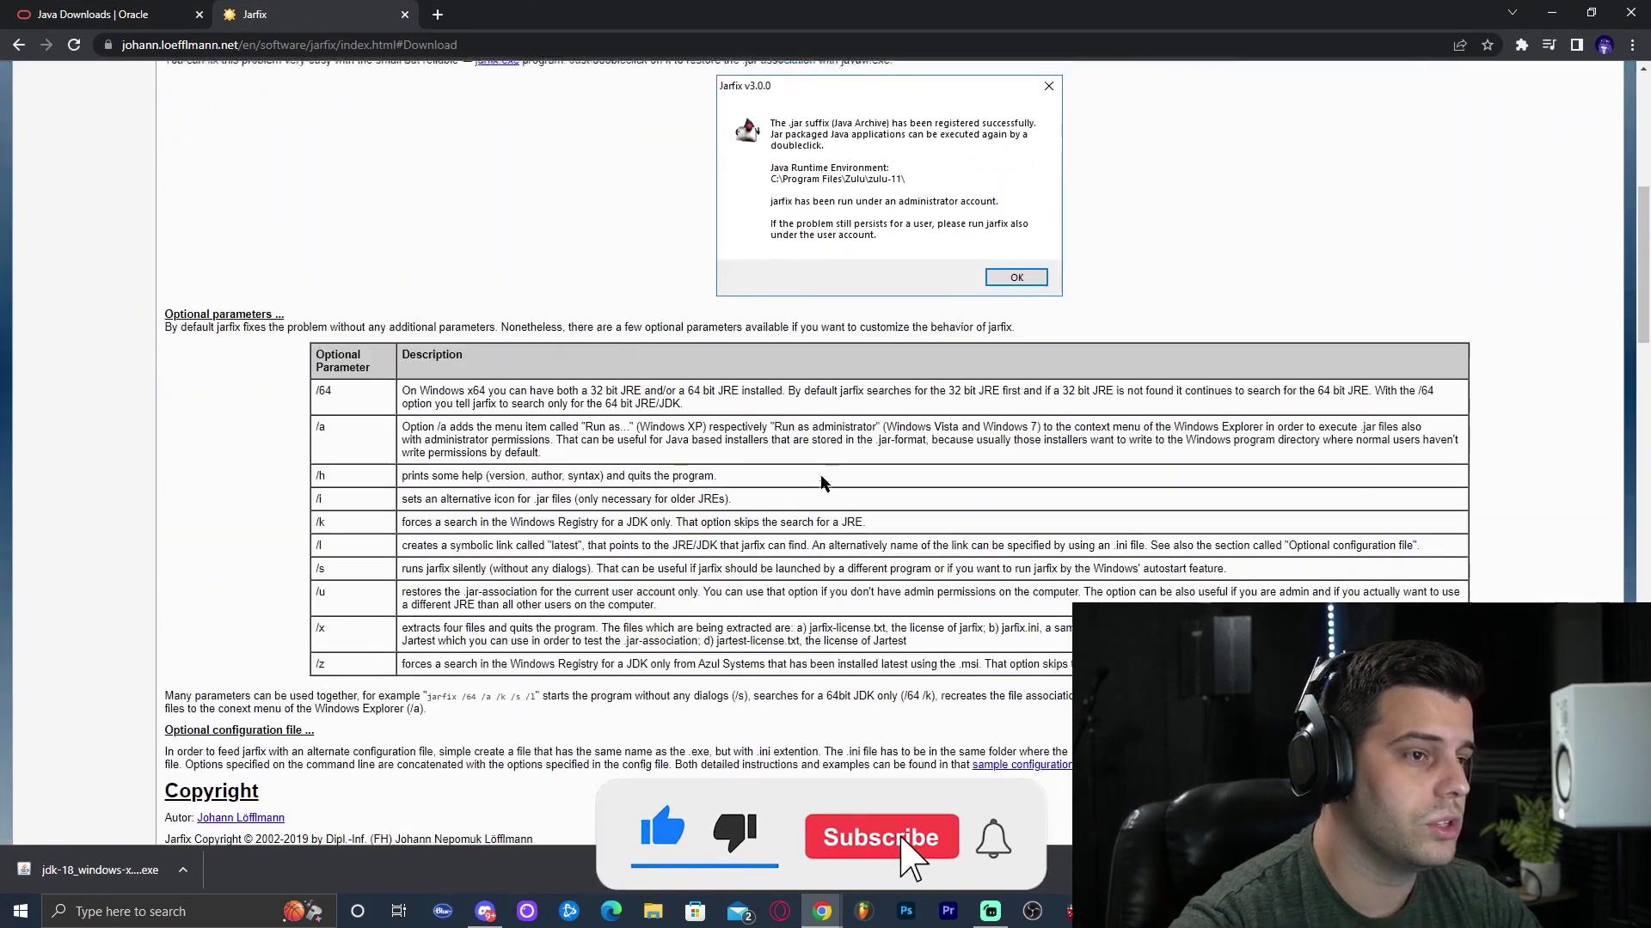
pyautogui.scroll(5, 821, 484)
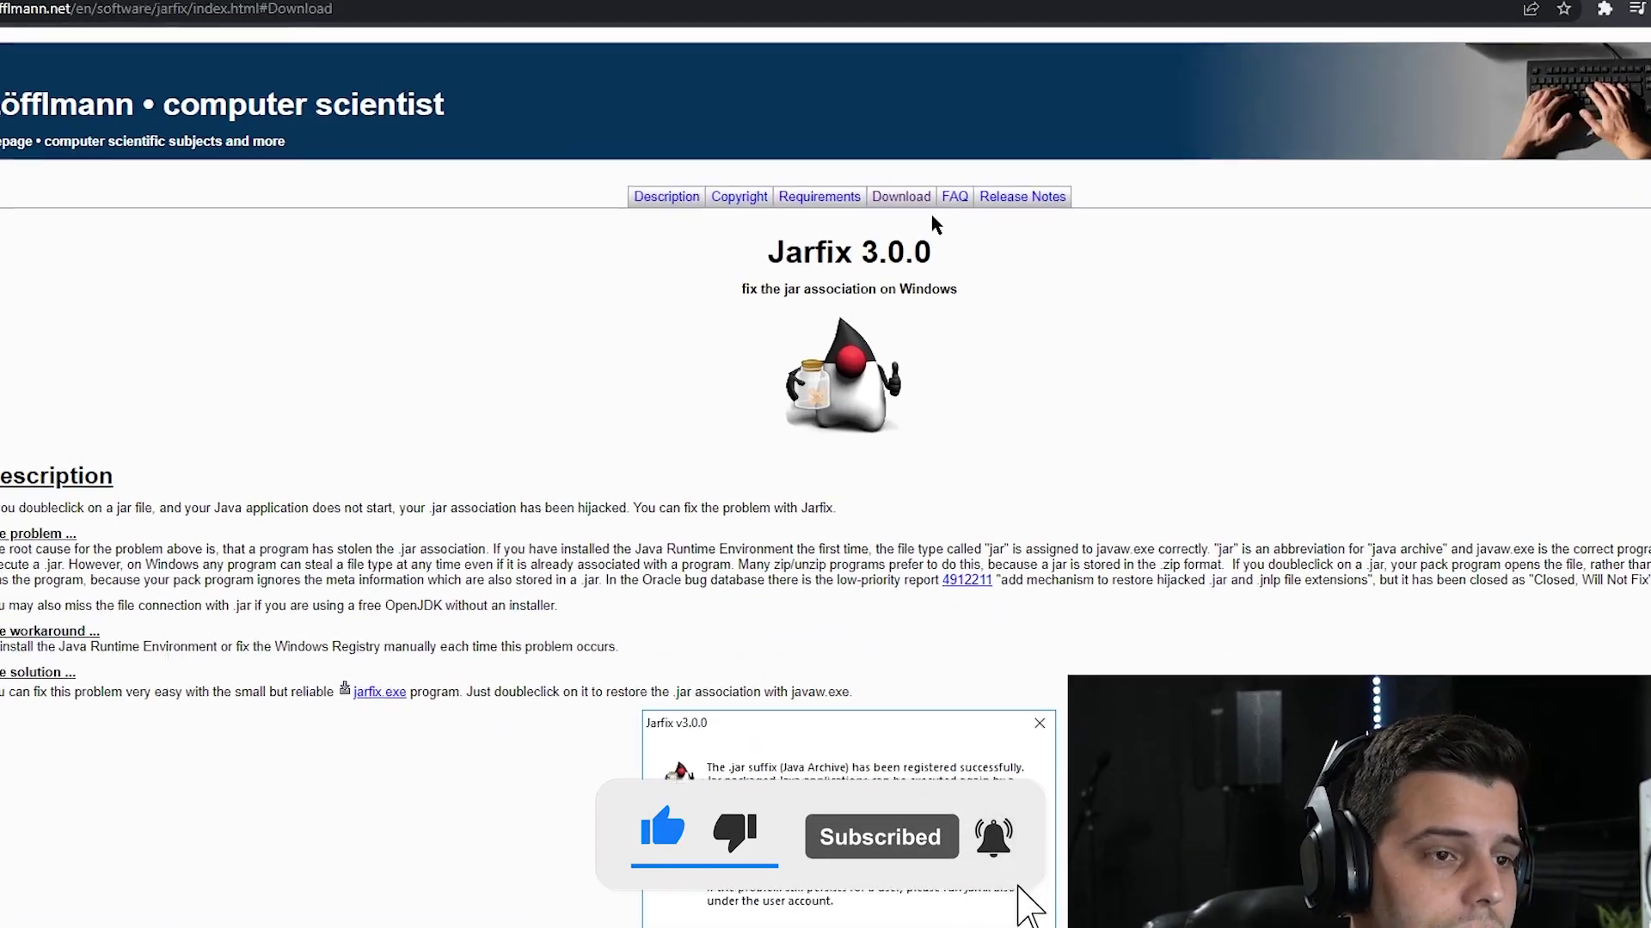
pyautogui.click(901, 196)
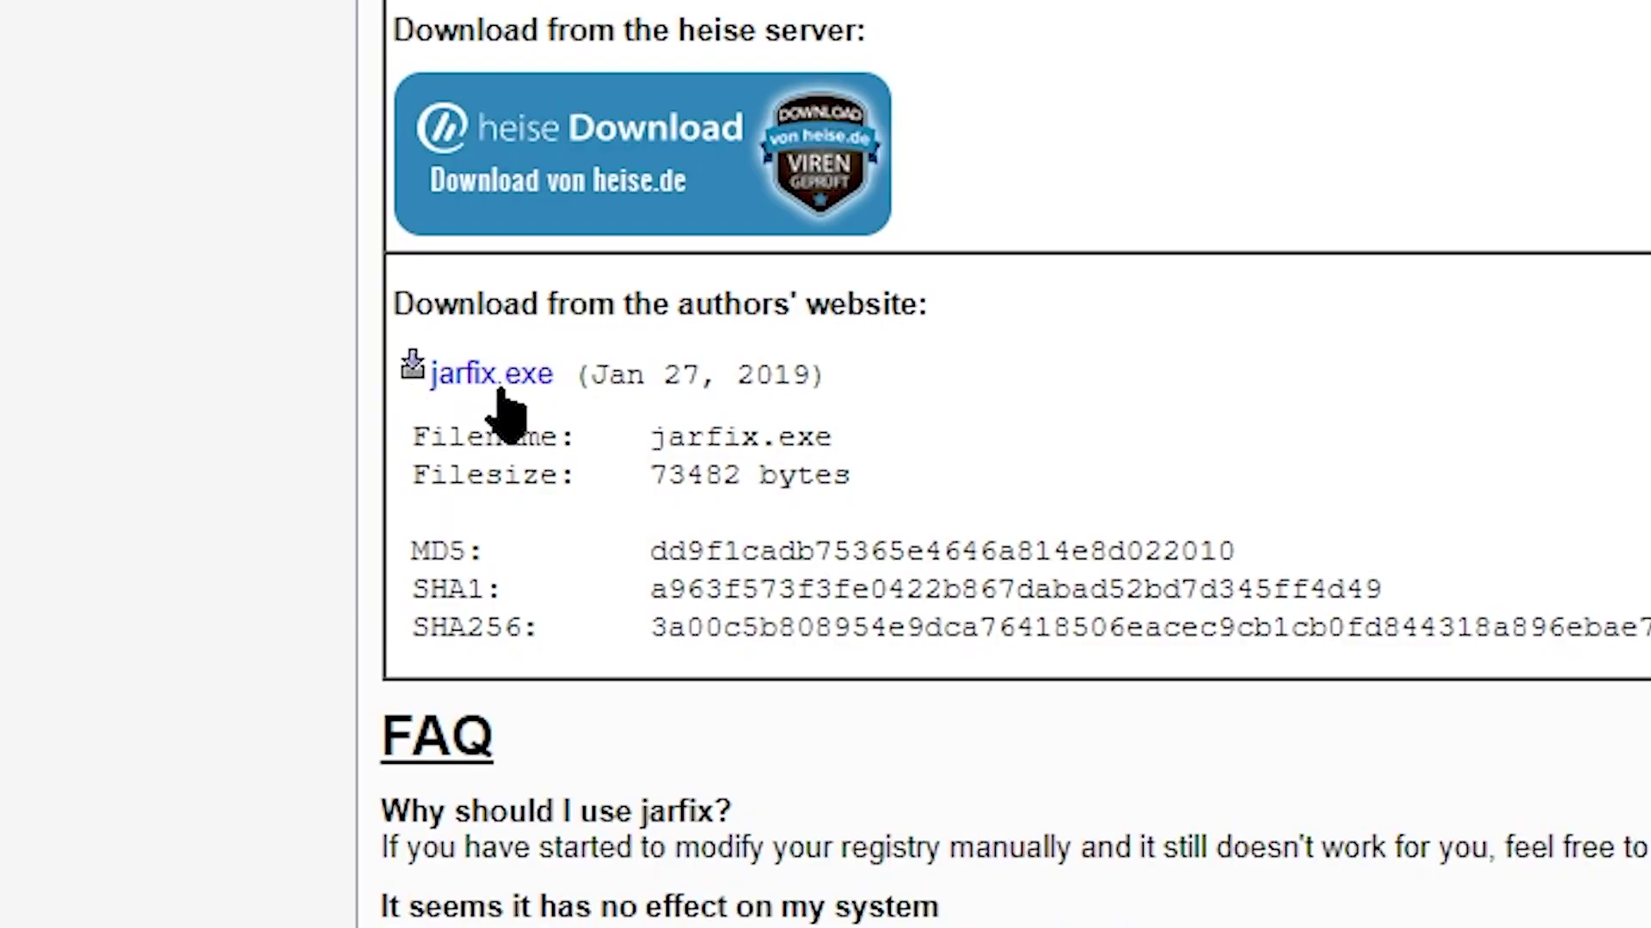
pyautogui.click(504, 397)
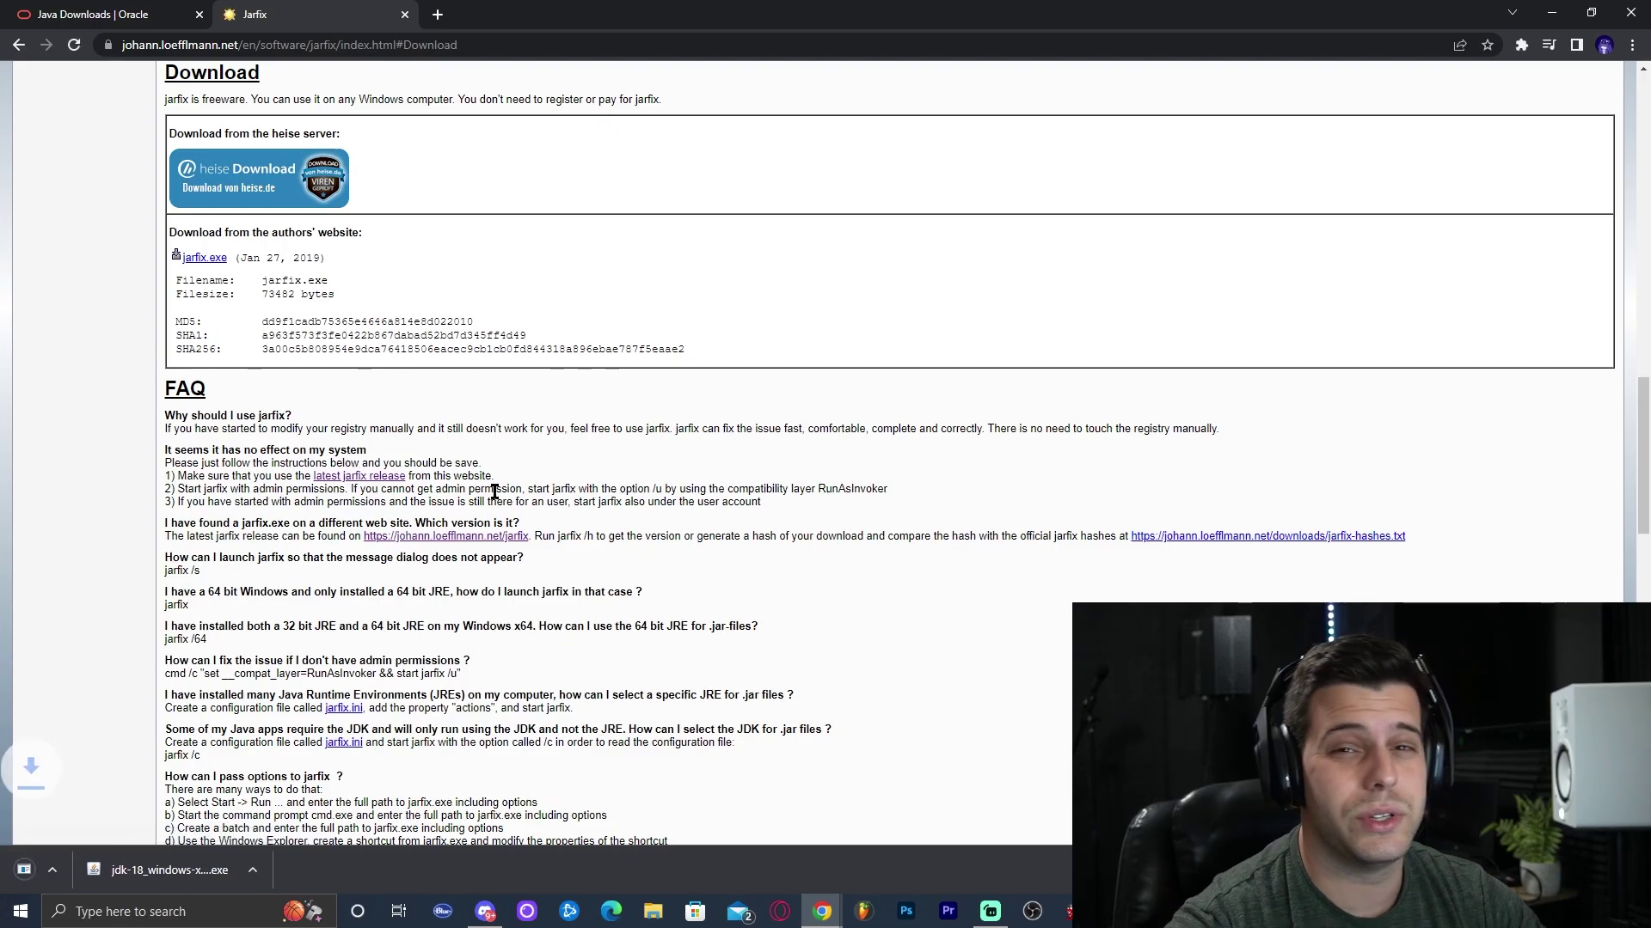
pyautogui.press('super+Down')
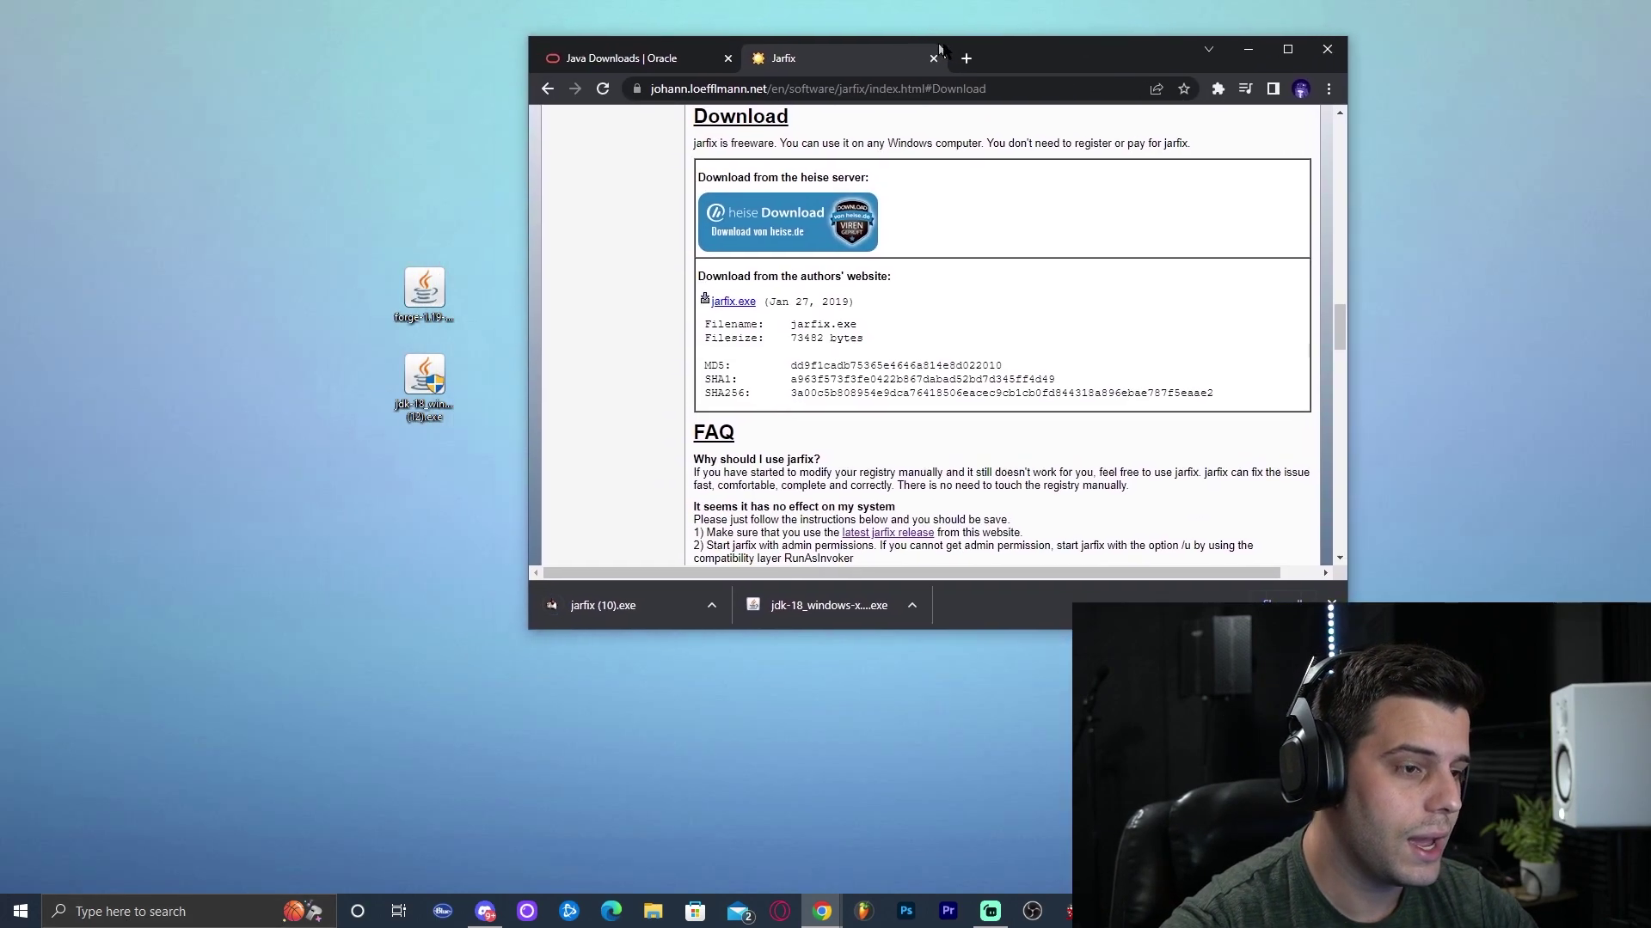
pyautogui.moveTo(653, 614); pyautogui.dragTo(454, 585)
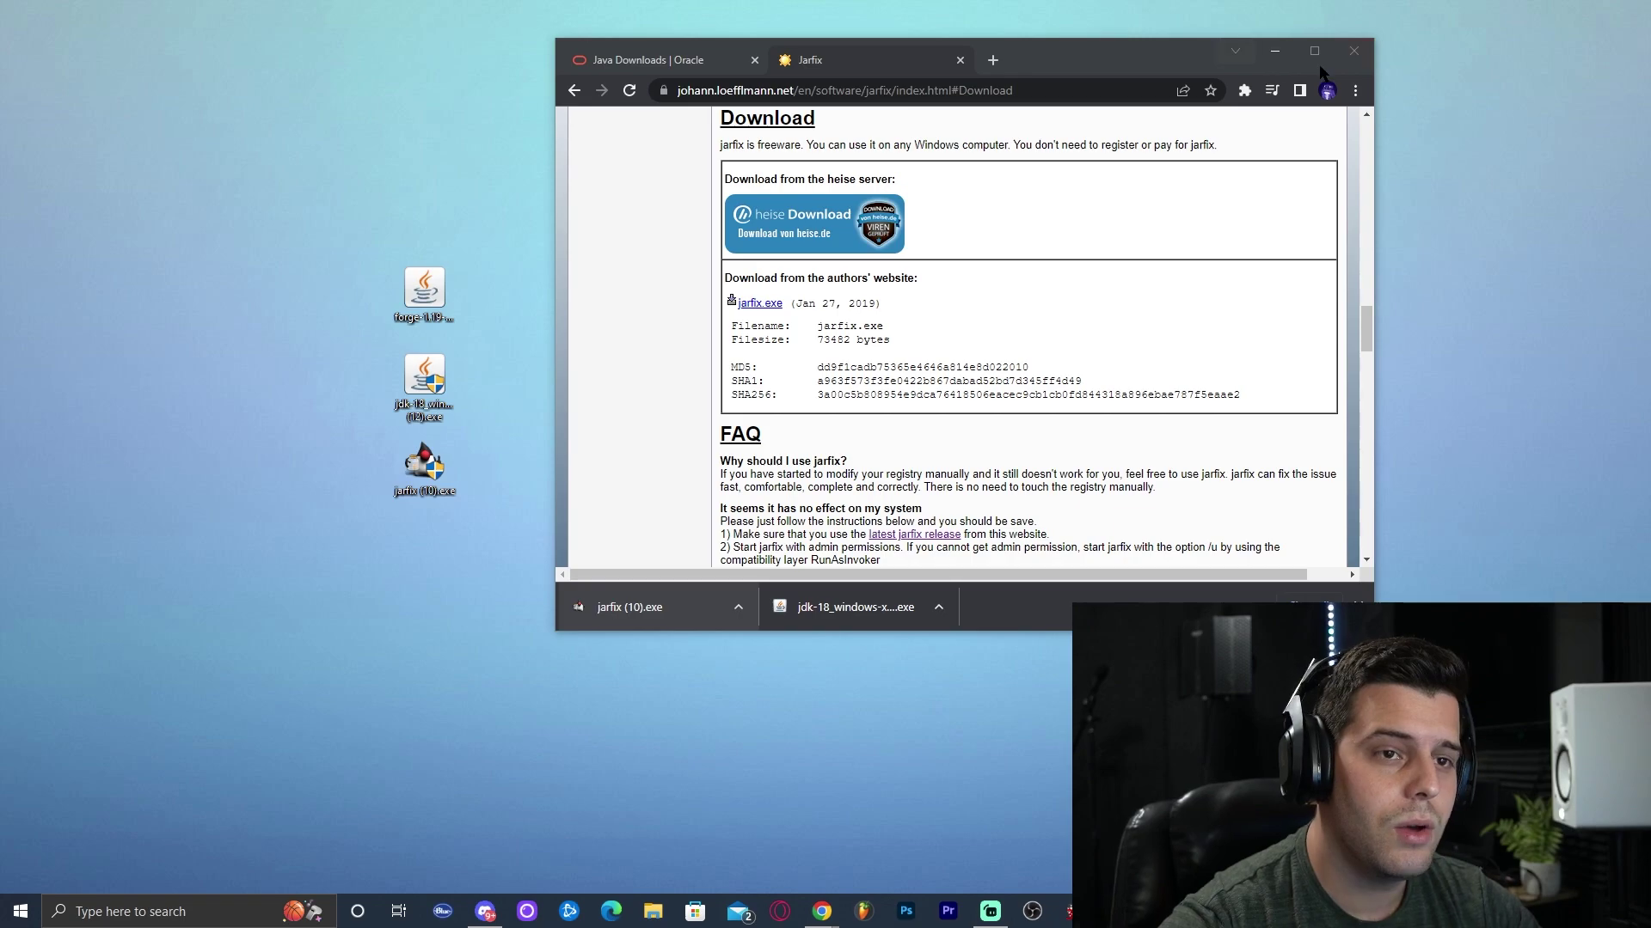
pyautogui.click(1361, 57)
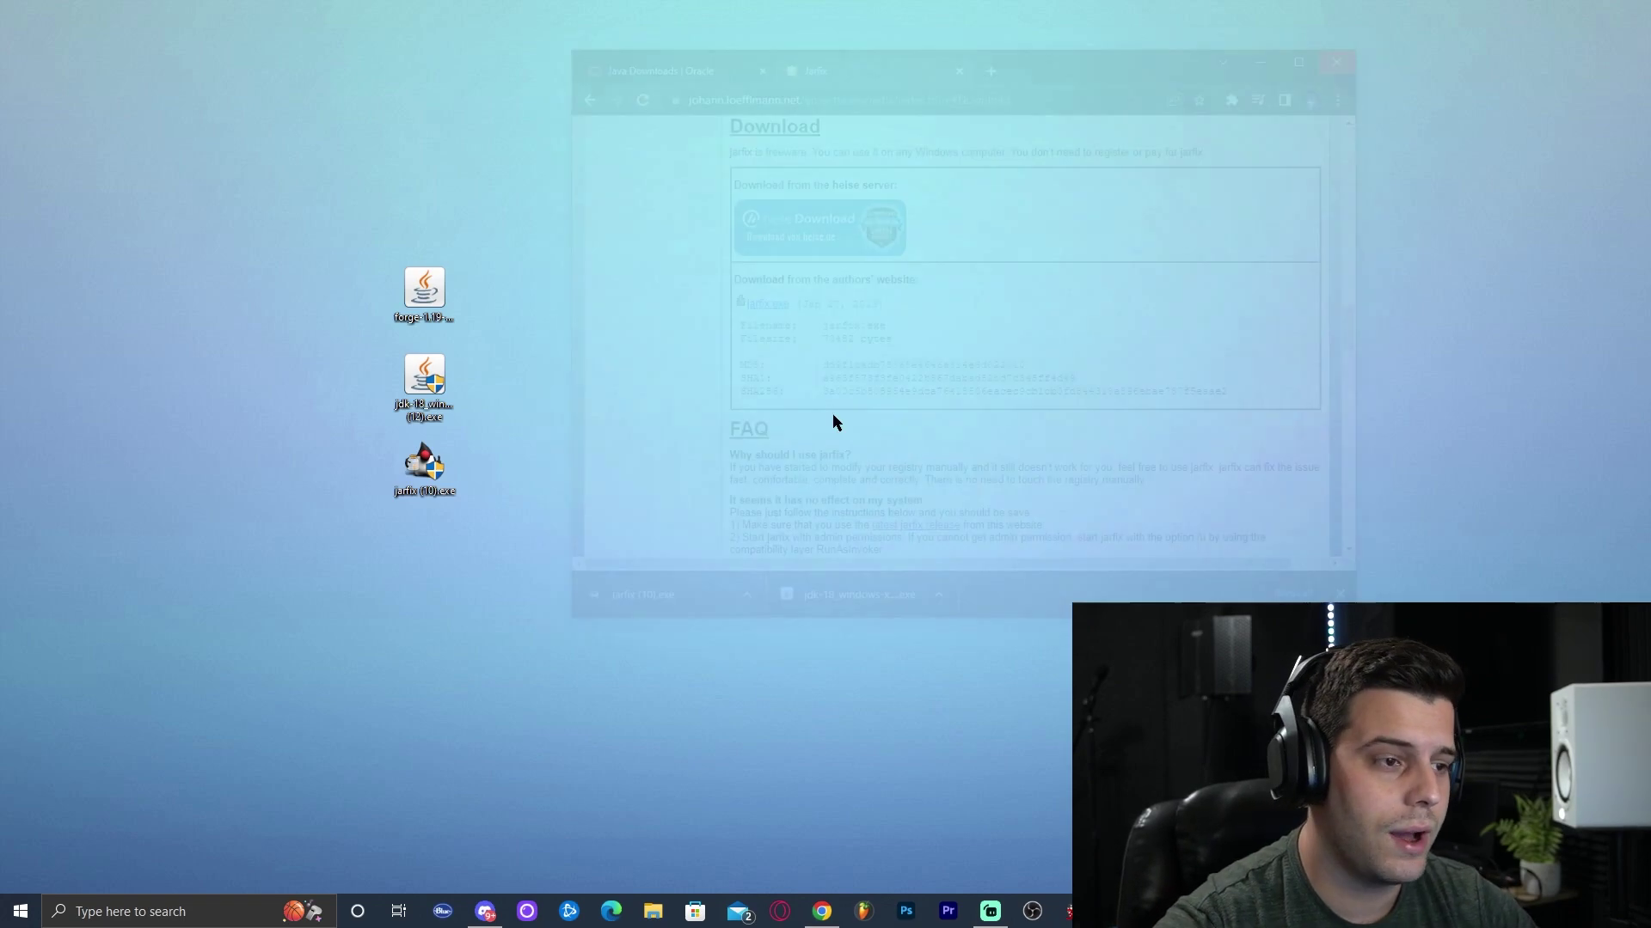
# Refresh the desktop and open Add or remove programs through a search for 'add'
pyautogui.rightClick(684, 359)
pyautogui.click(738, 408)
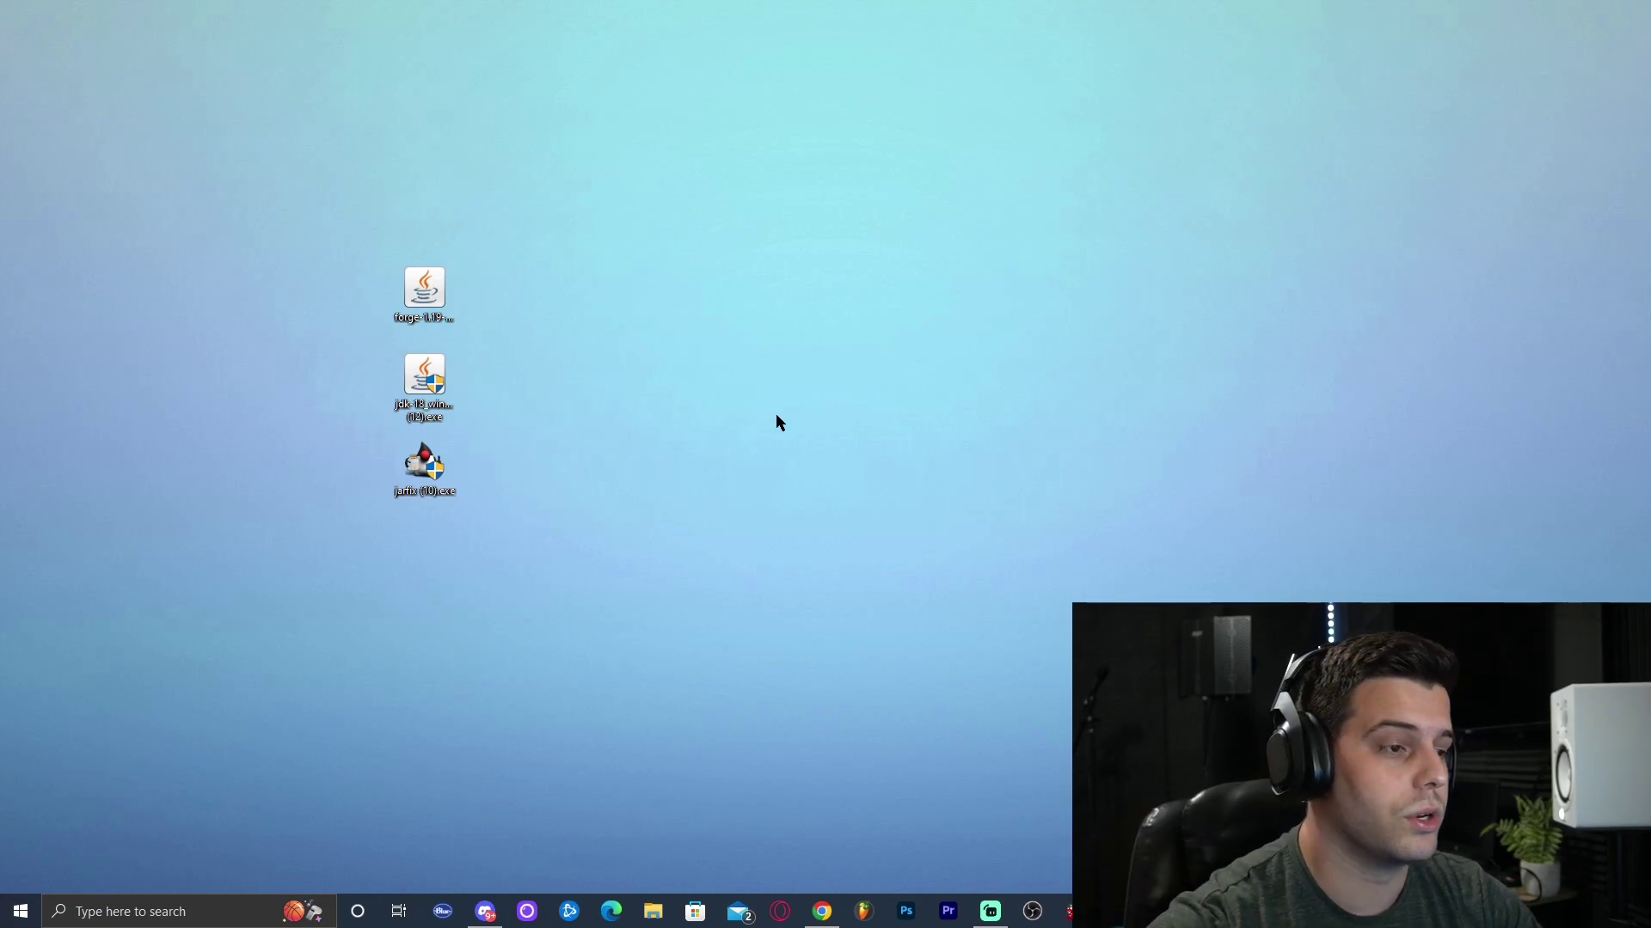
pyautogui.click(159, 913)
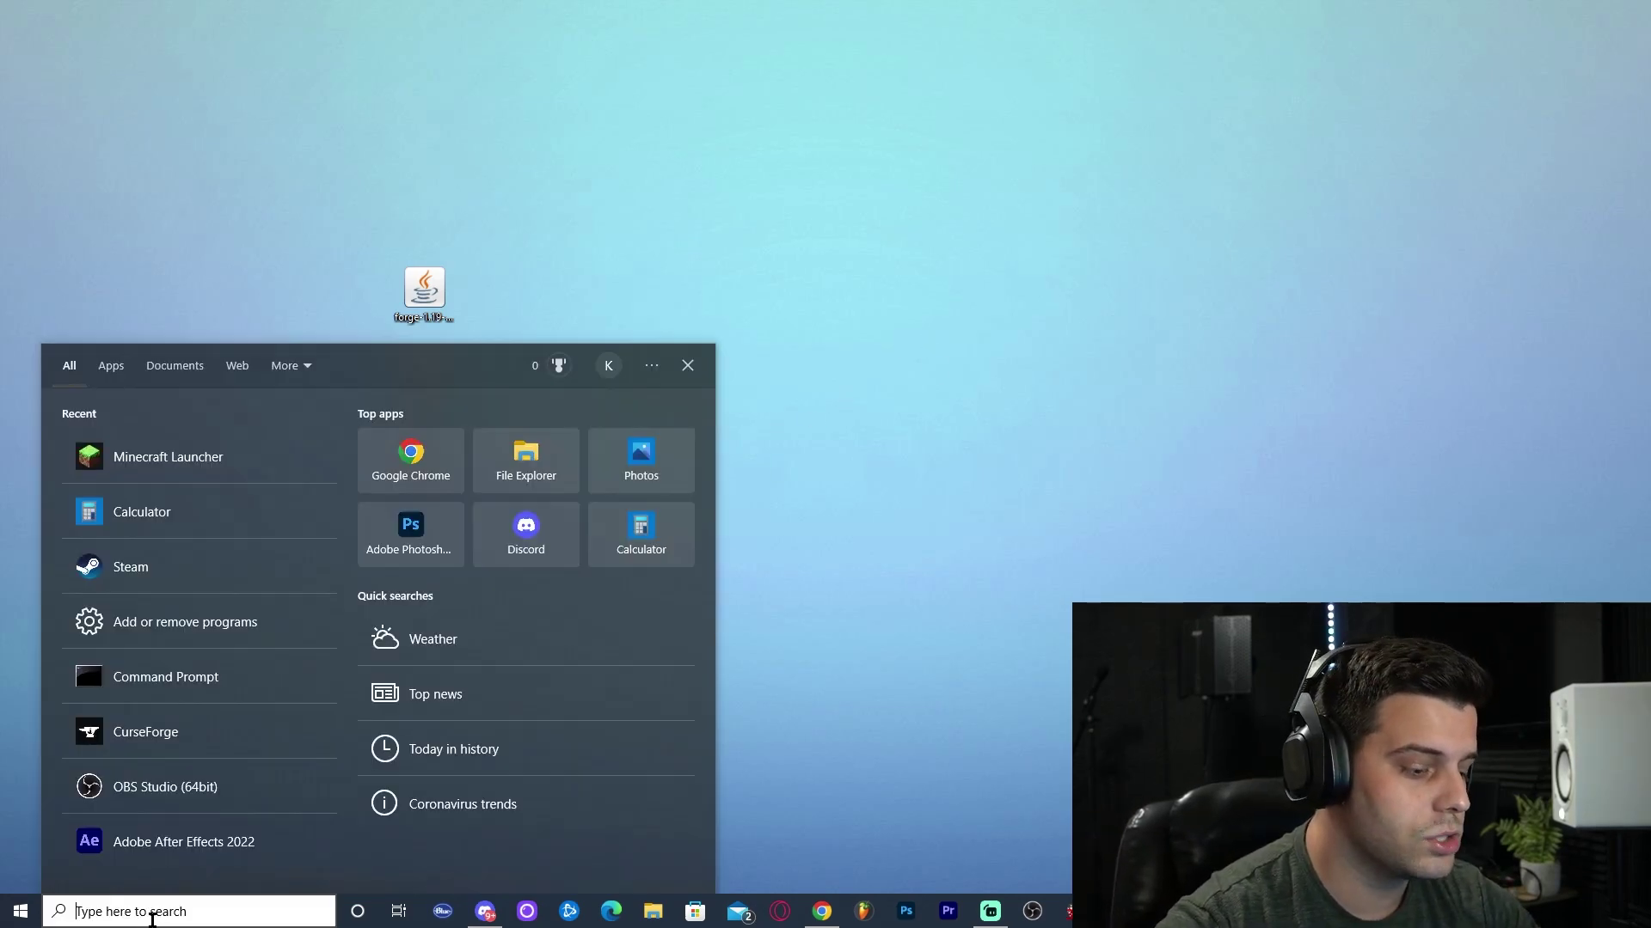
pyautogui.write('add')
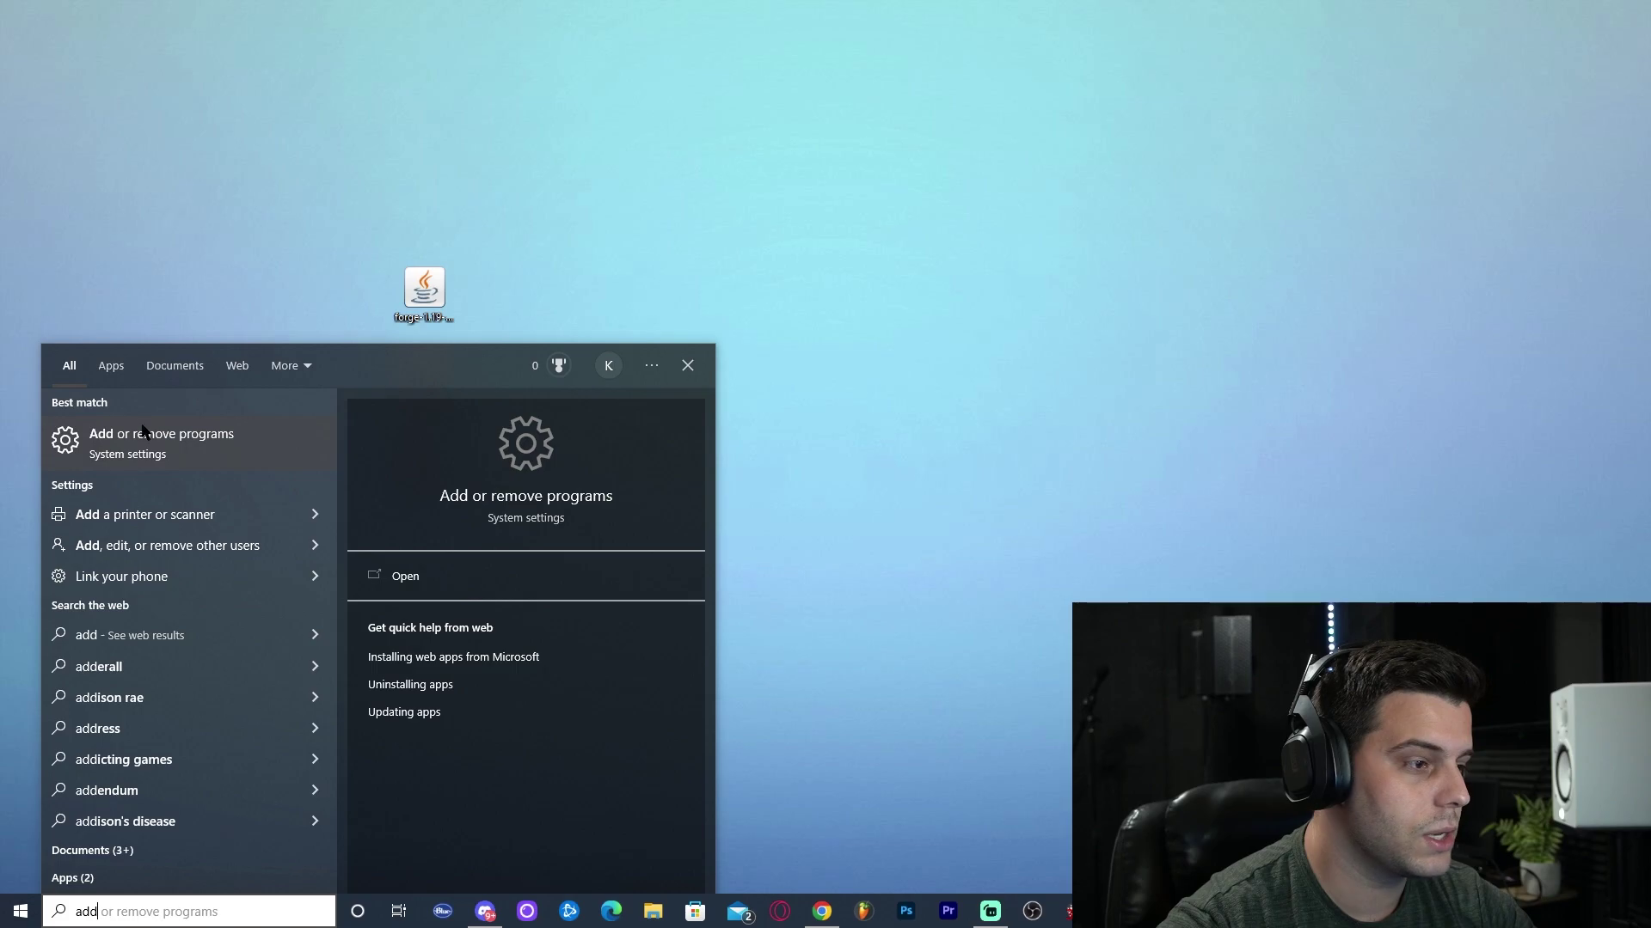
pyautogui.click(168, 445)
pyautogui.moveTo(854, 59); pyautogui.dragTo(1291, 53)
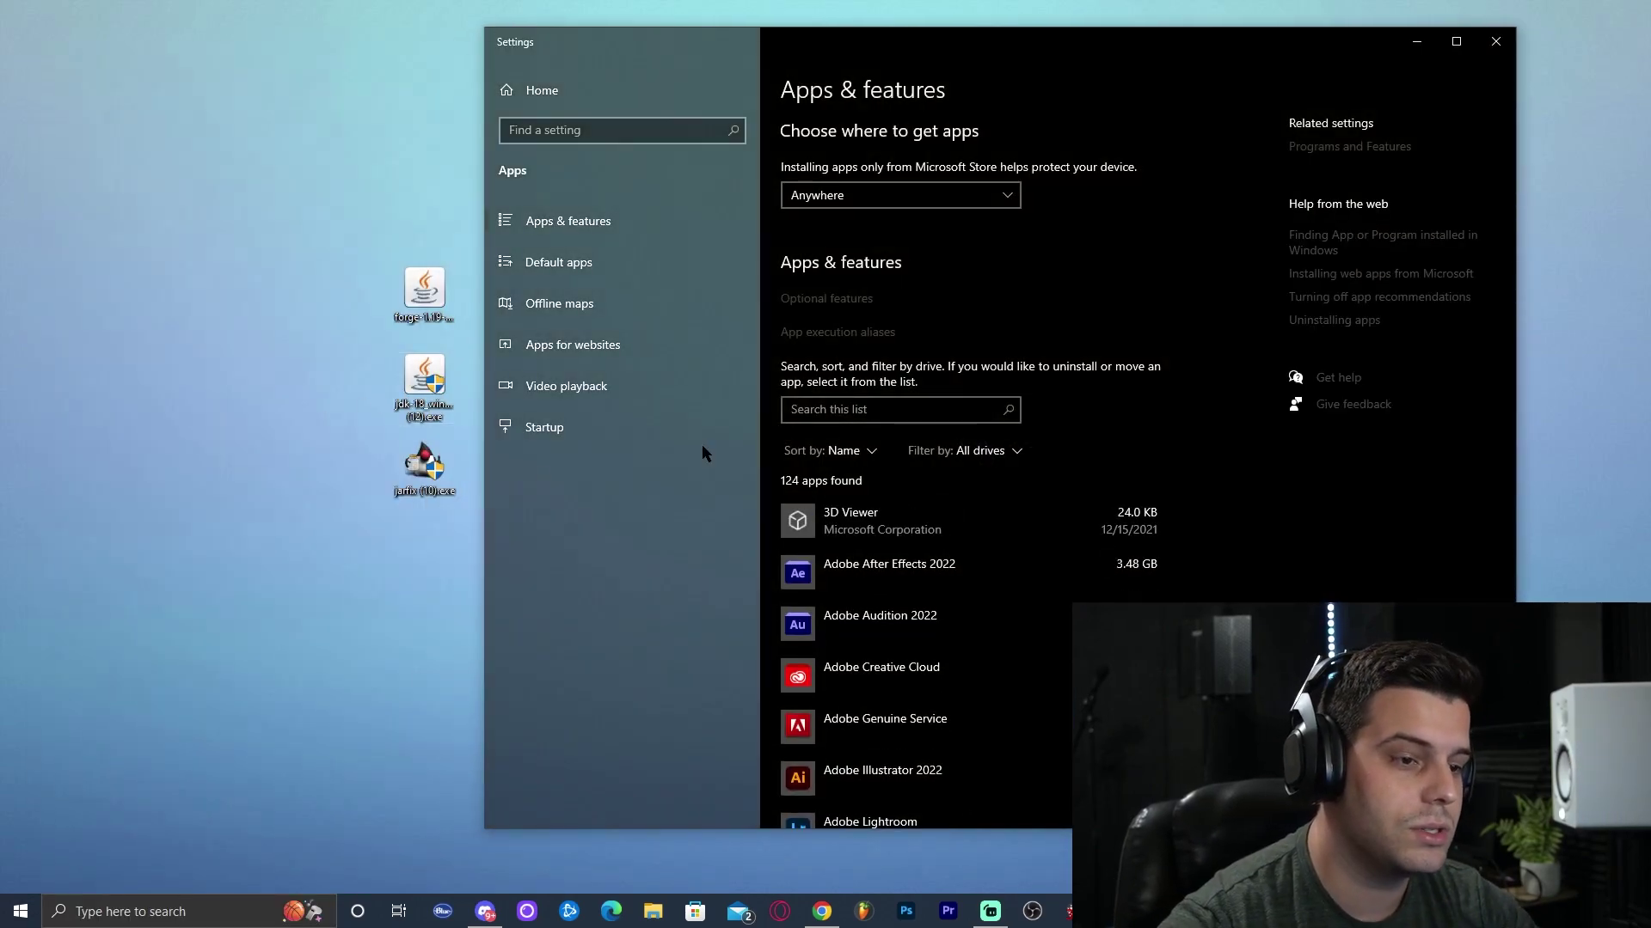
# Filter installed apps by 'java', confirm Java SE Development Kit 18.0.1.1, then close Settings
pyautogui.click(871, 414)
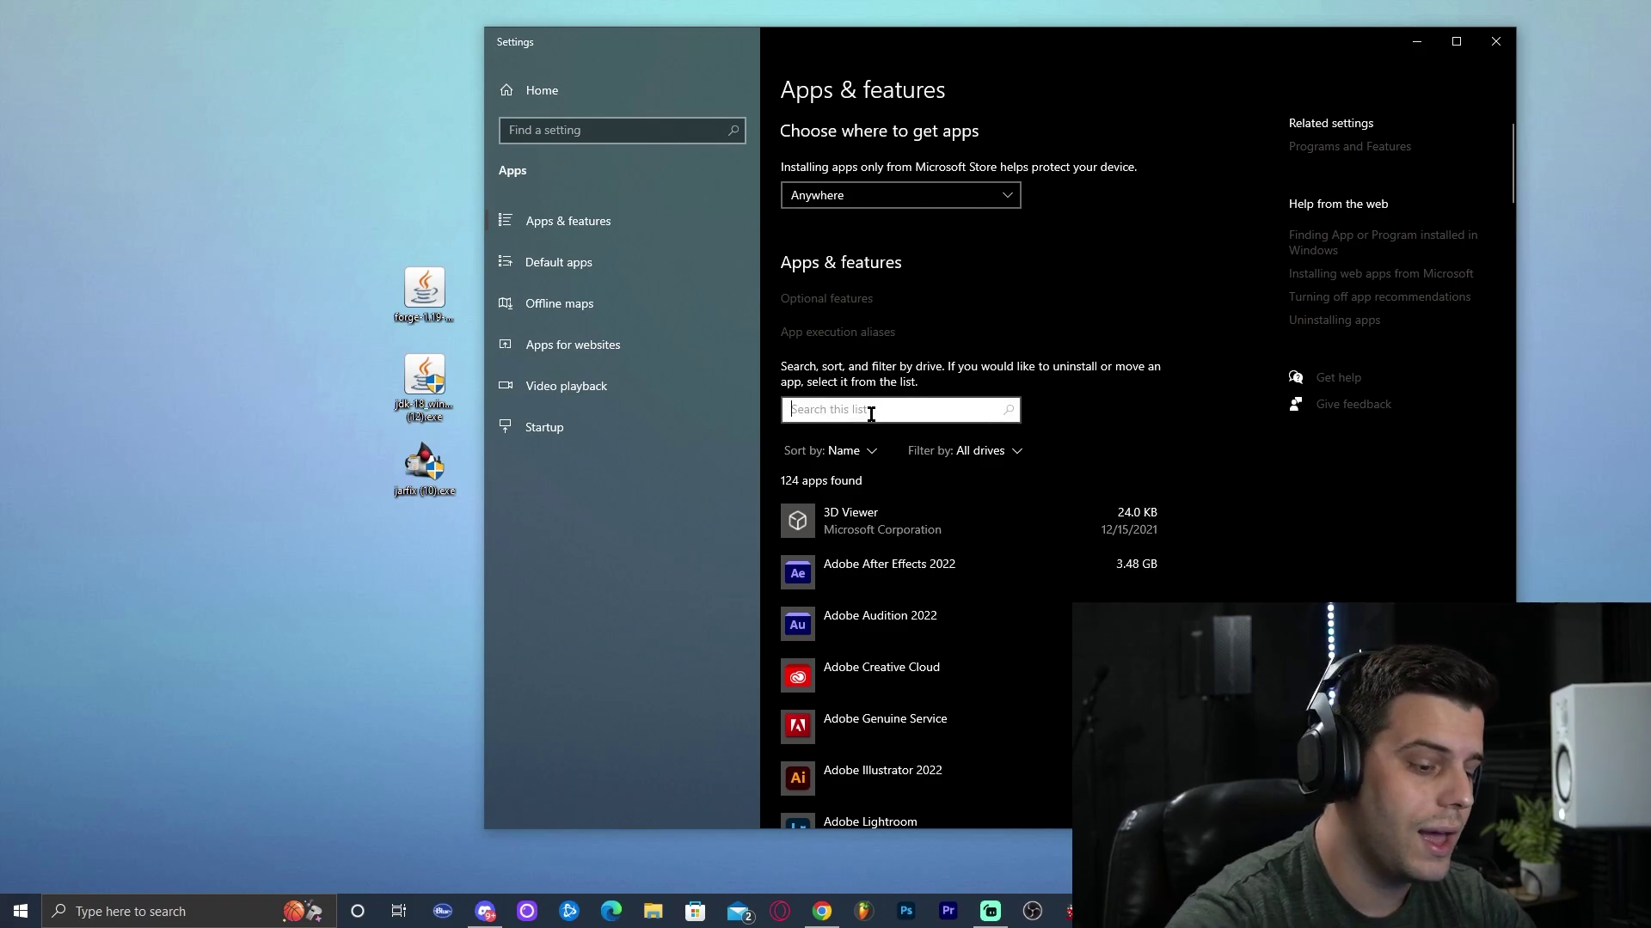
pyautogui.write('java')
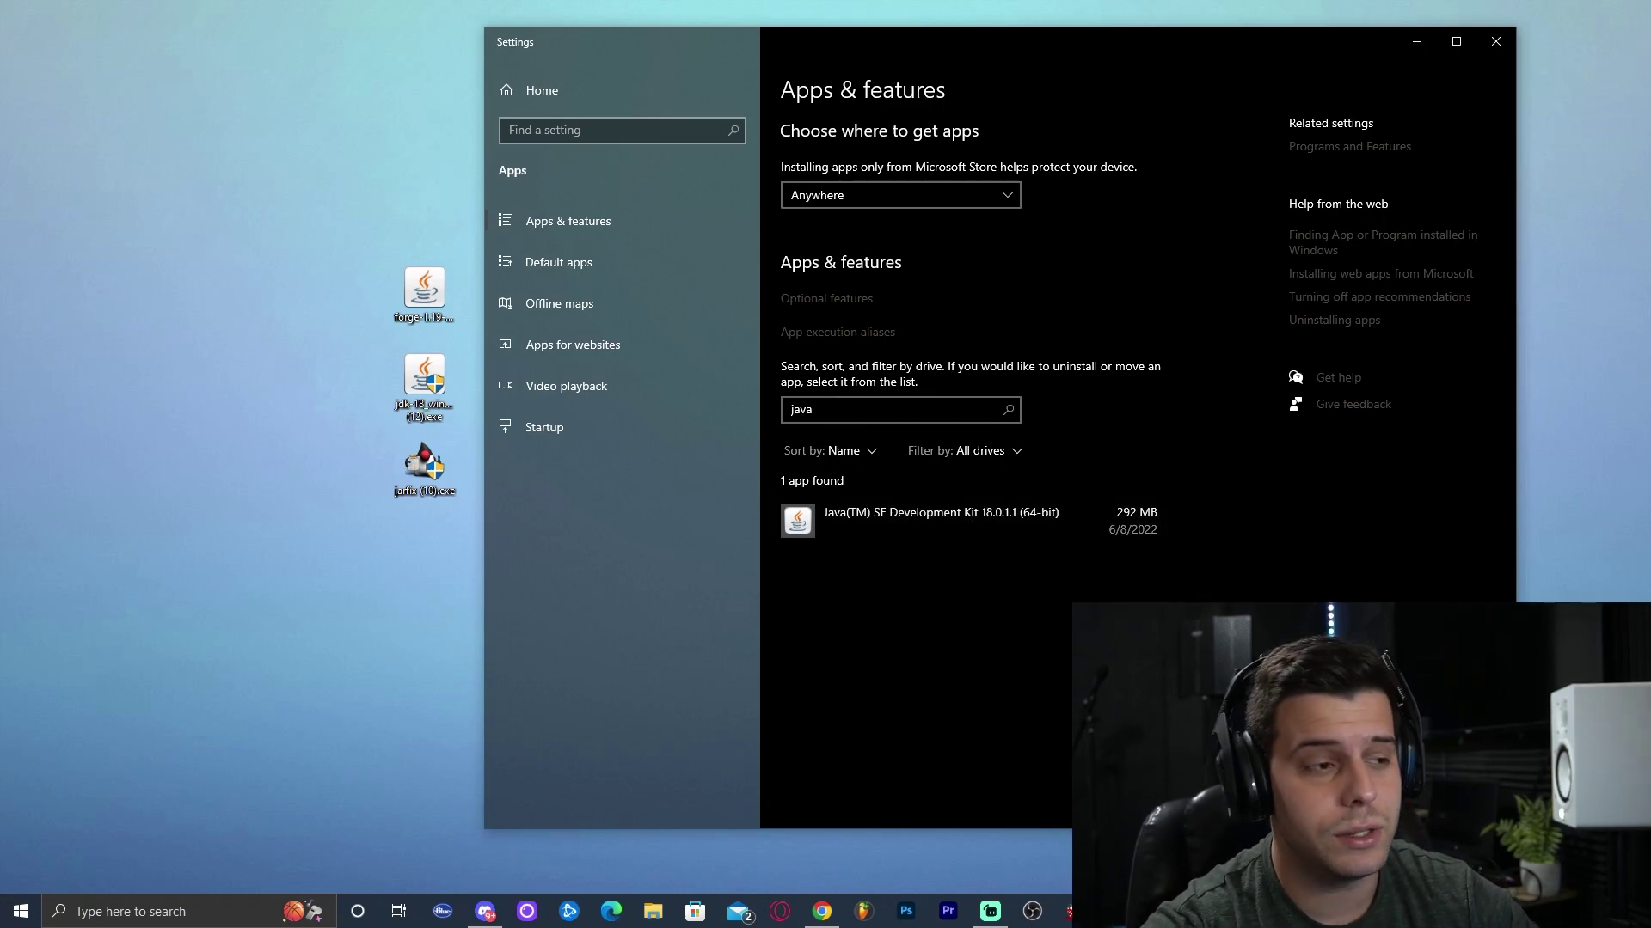
pyautogui.moveTo(359, 383); pyautogui.dragTo(468, 387)
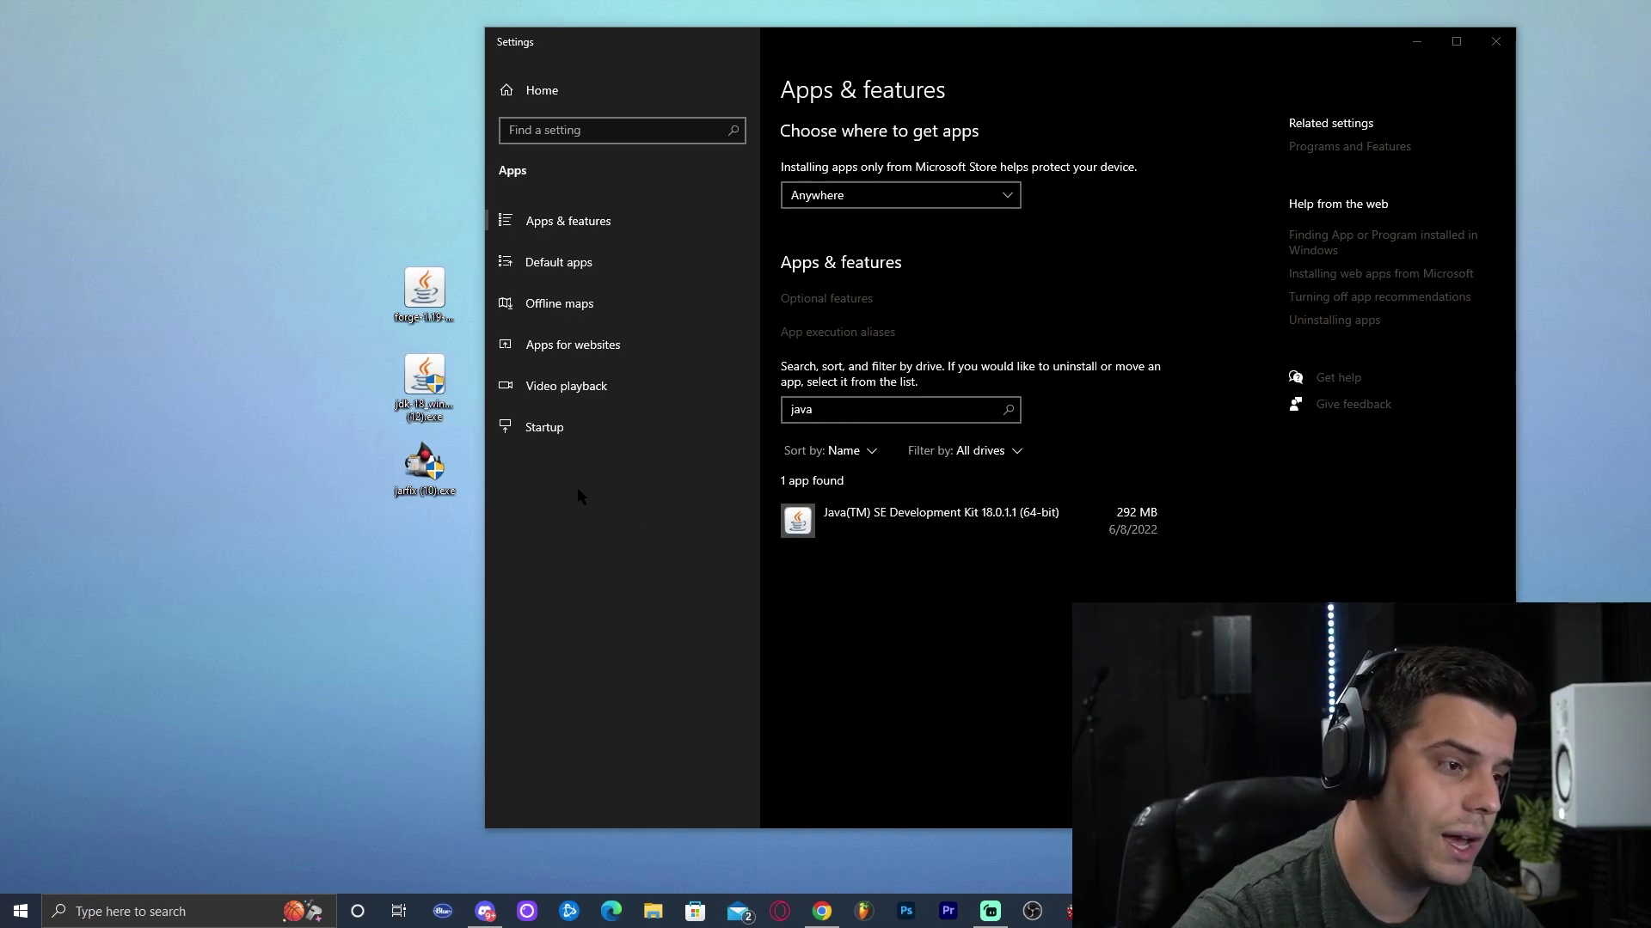
pyautogui.click(1058, 538)
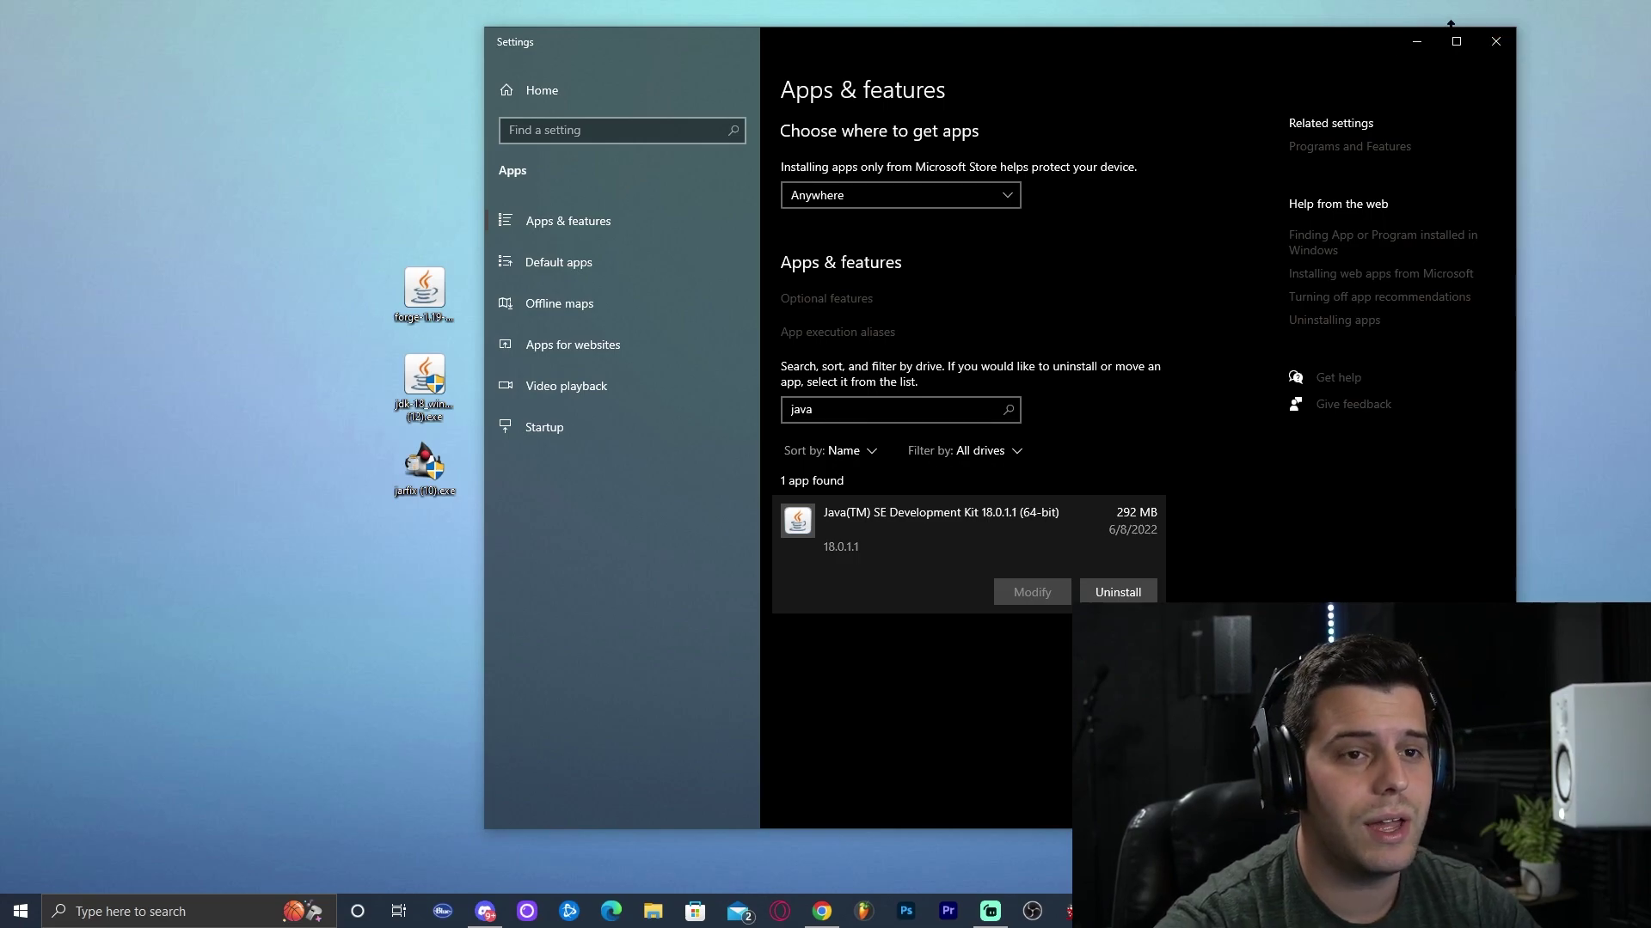
pyautogui.click(1497, 41)
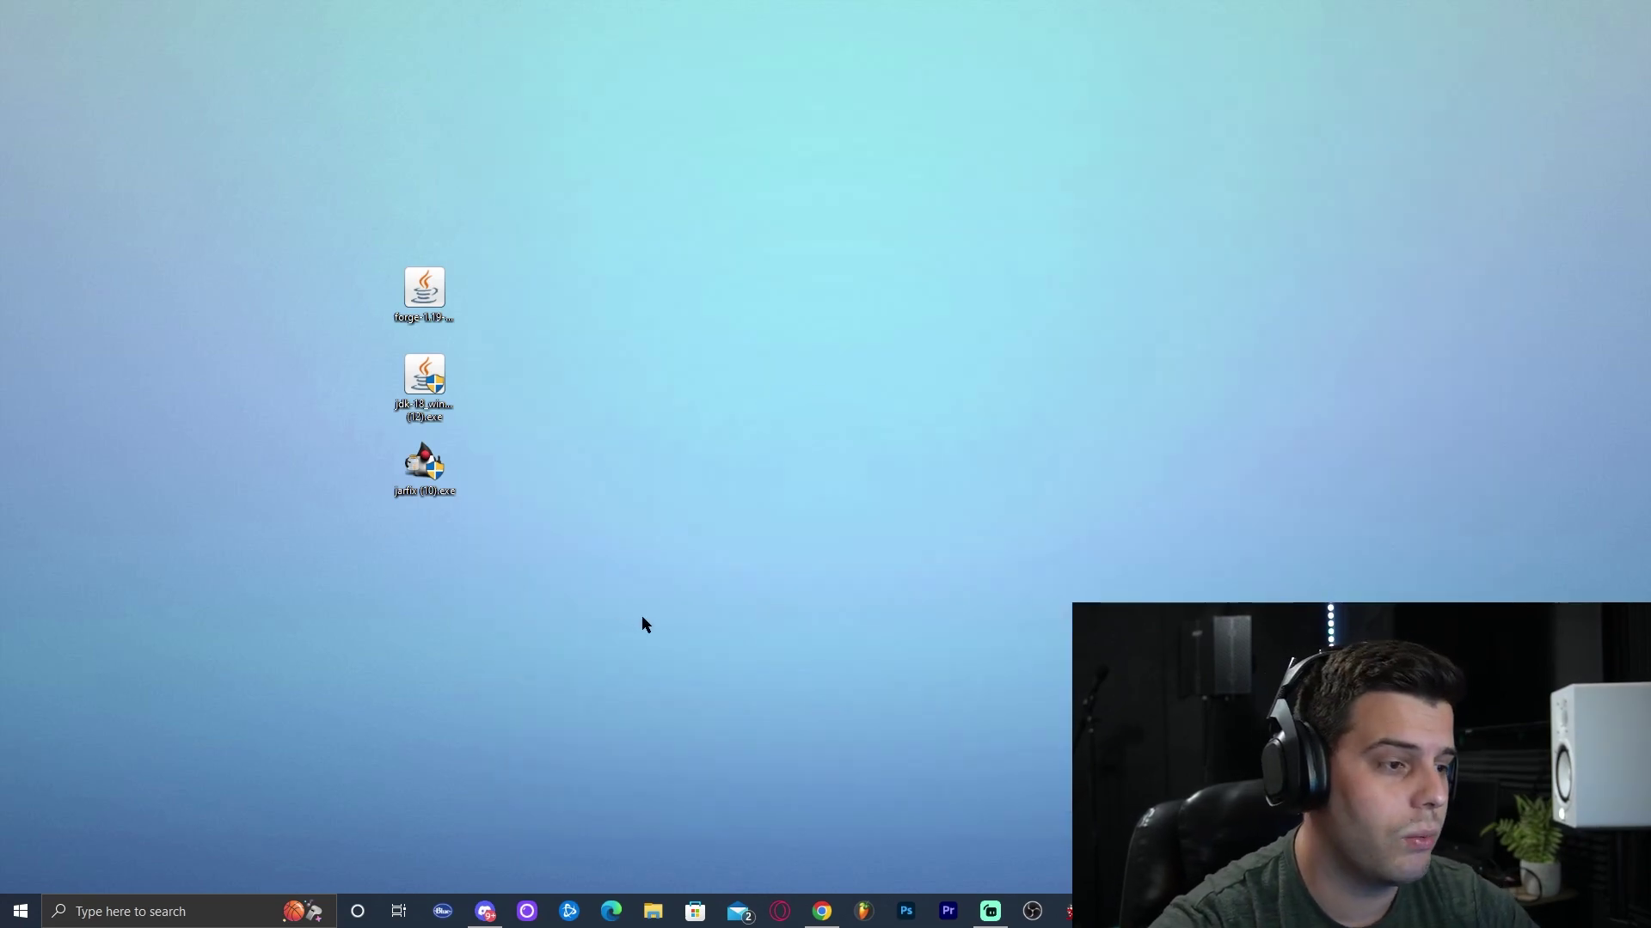
# Run jarfix to associate .jar files with Java and dismiss its success message
pyautogui.click(428, 474)
pyautogui.doubleClick(427, 475)
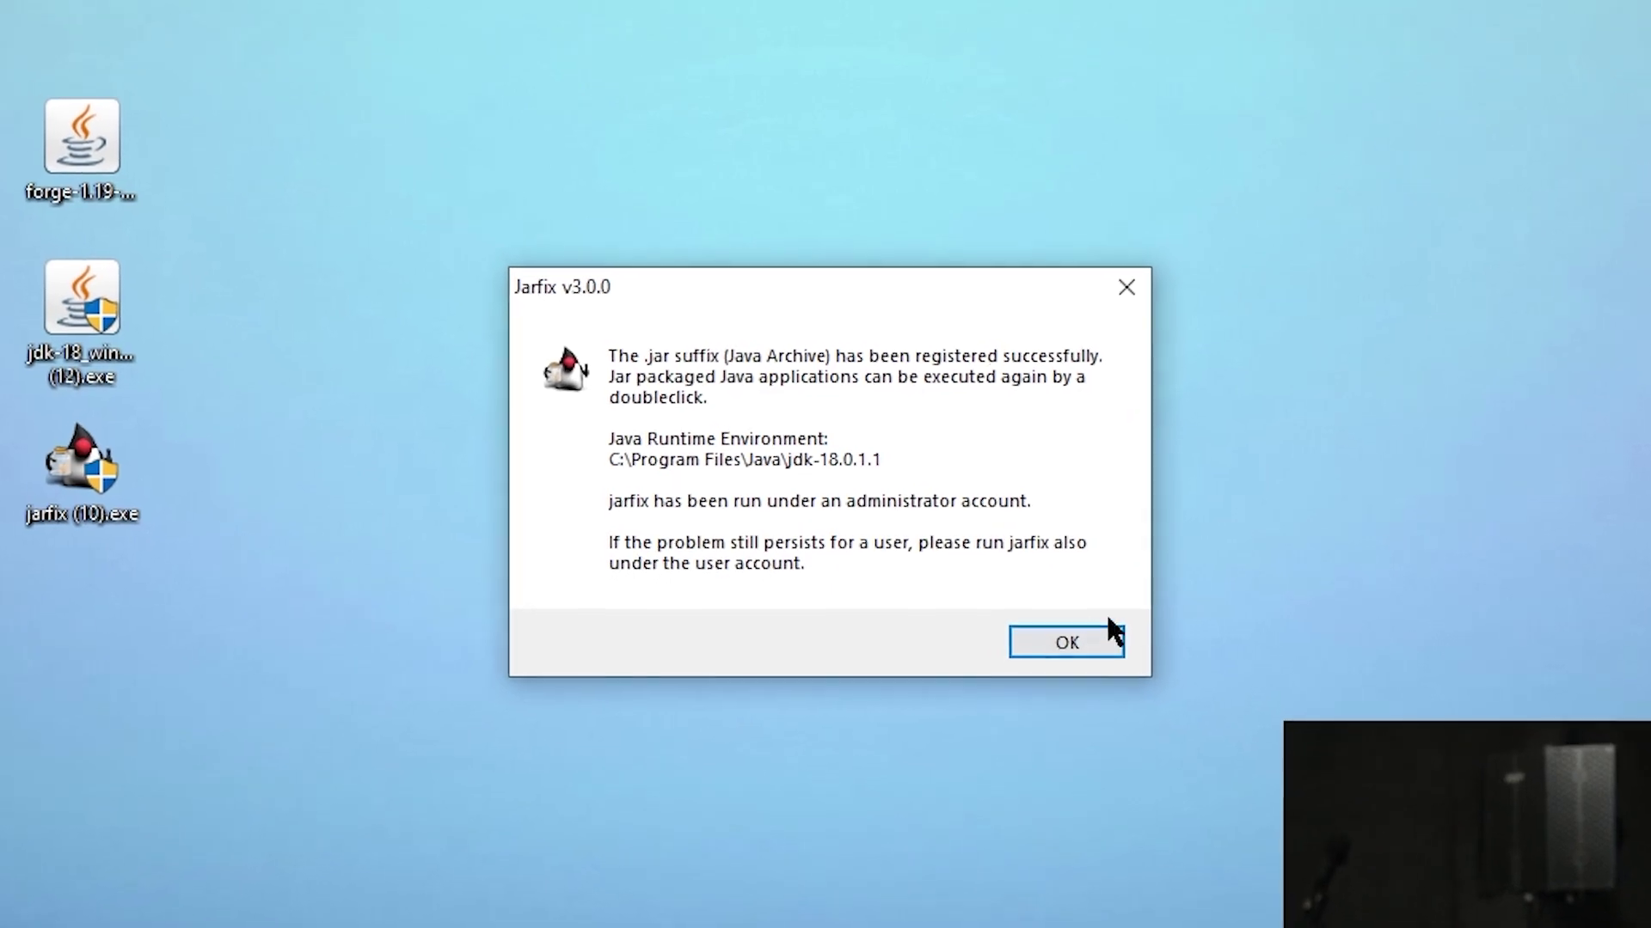
pyautogui.click(1109, 636)
# Delete jarfix from the desktop and launch the JDK 18 installer
pyautogui.moveTo(588, 710); pyautogui.dragTo(169, 615)
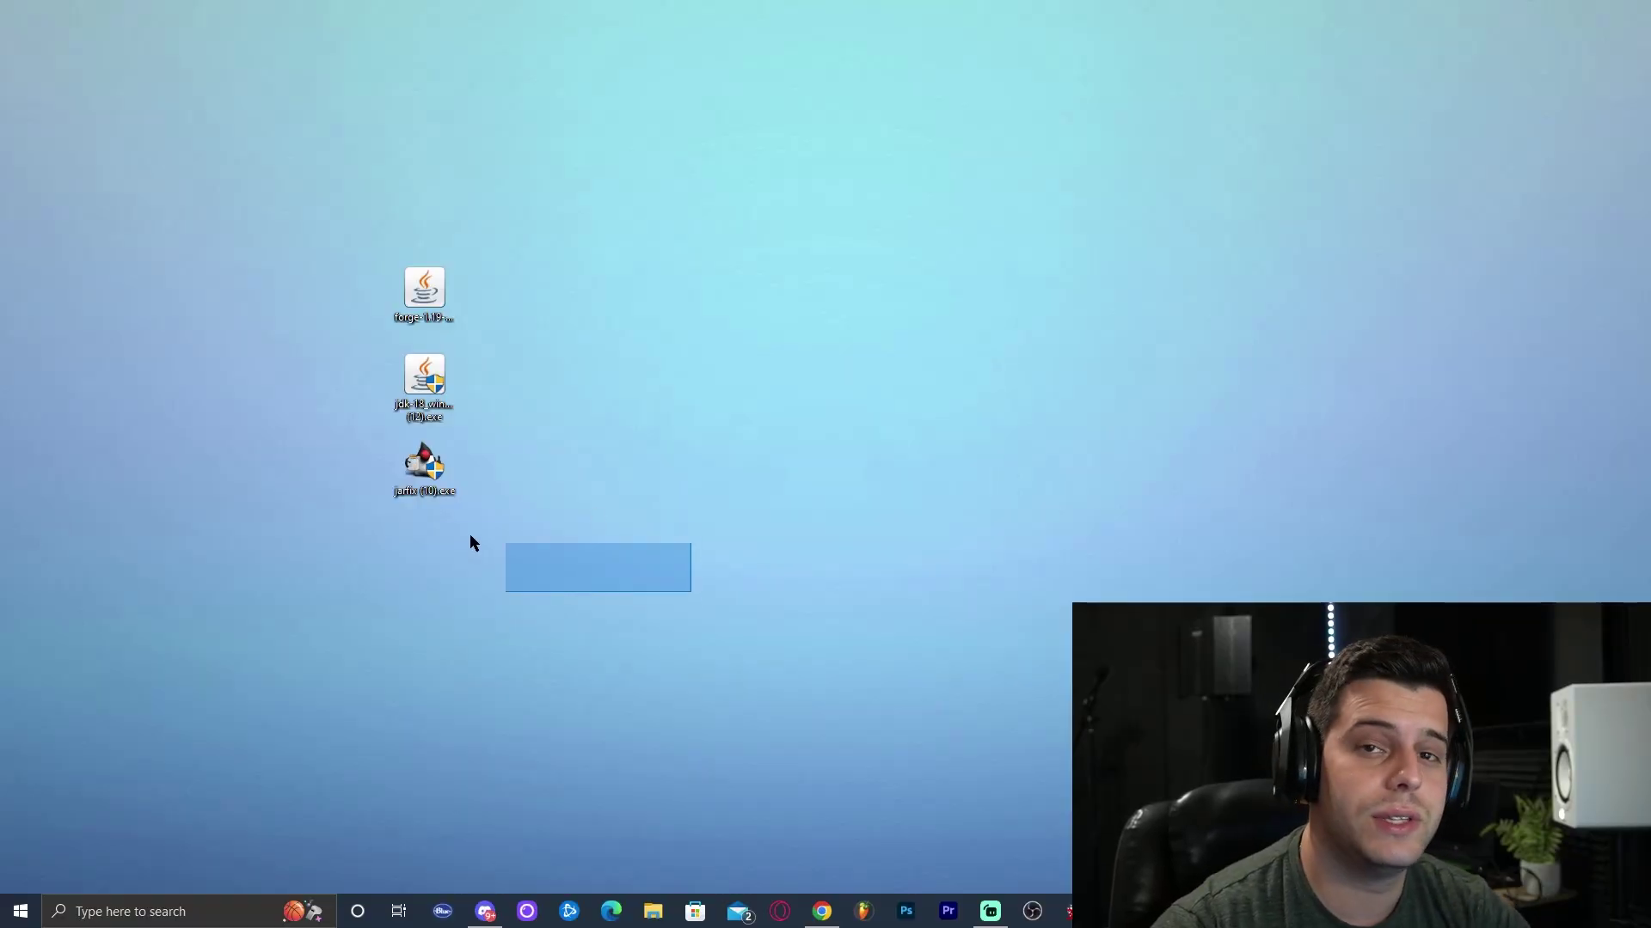
pyautogui.moveTo(470, 542); pyautogui.dragTo(328, 435)
pyautogui.press('Delete')
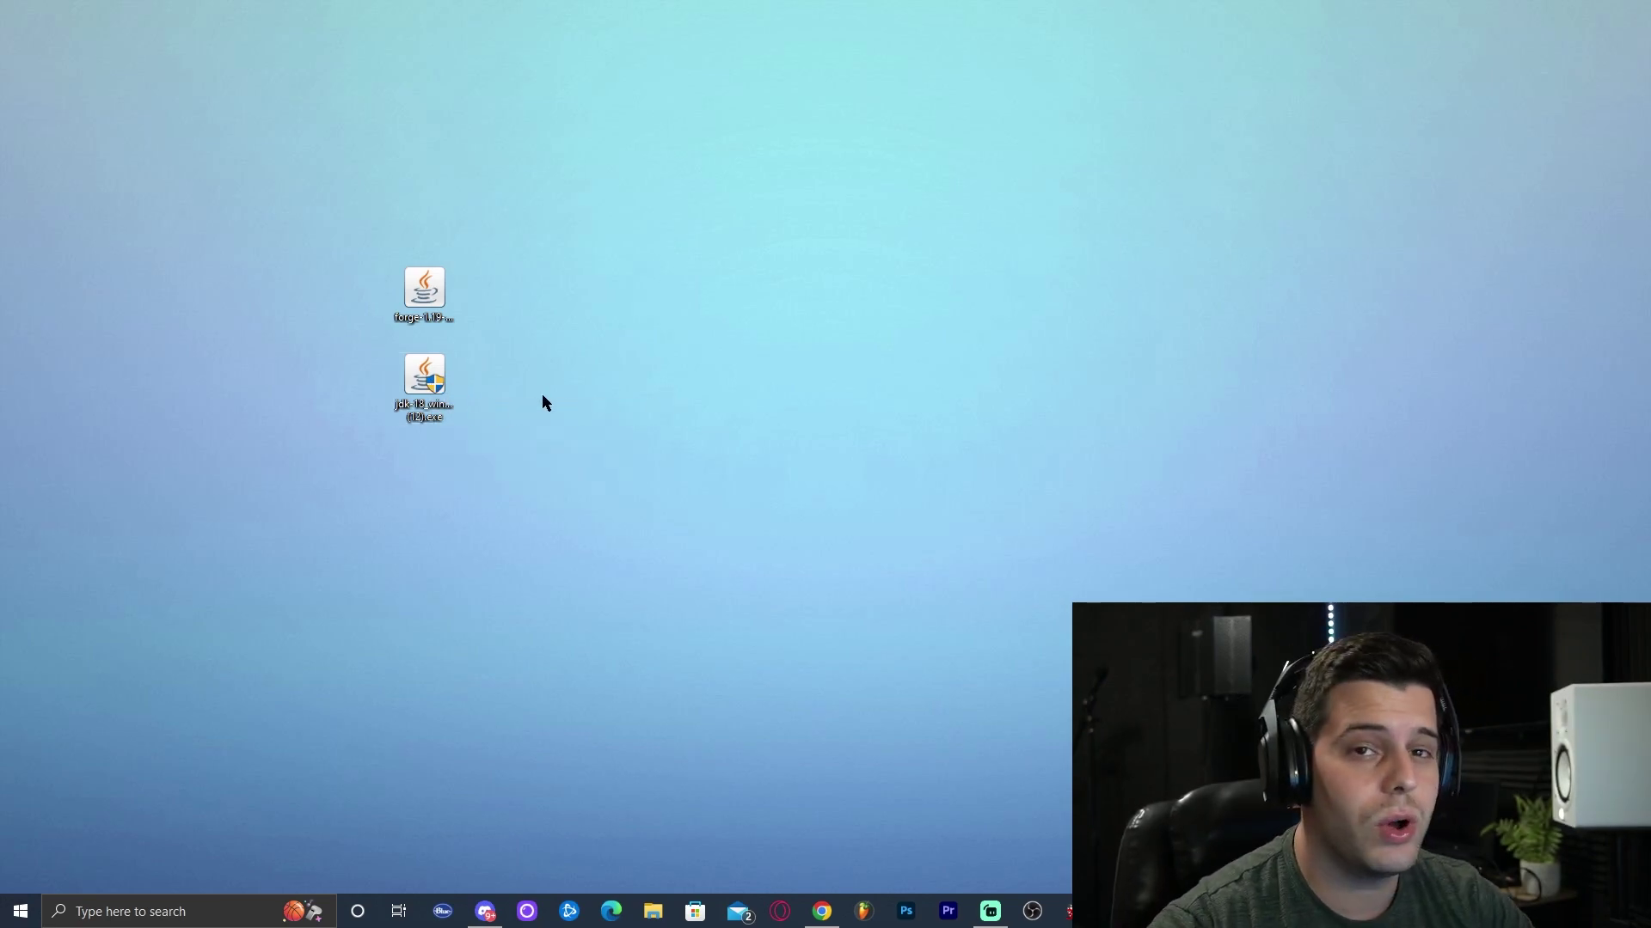
pyautogui.doubleClick(423, 391)
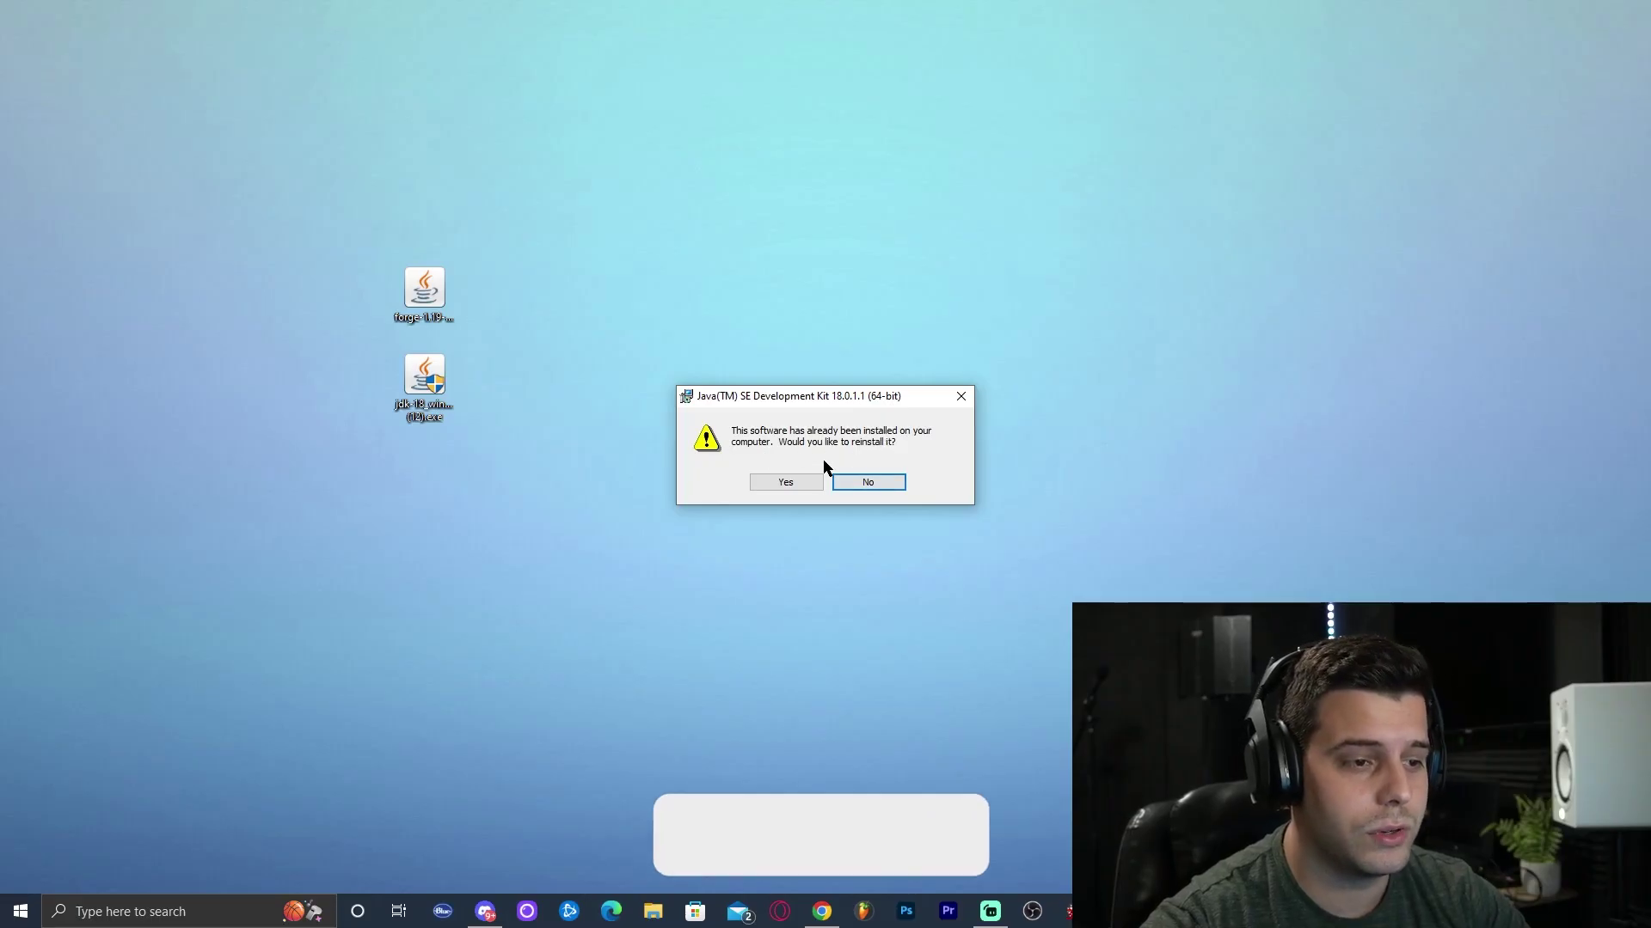
# Reinstall JDK 18.0.1.1 into the default C:\Program Files\Java\jdk-18.0.1.1 folder and close setup
pyautogui.click(806, 481)
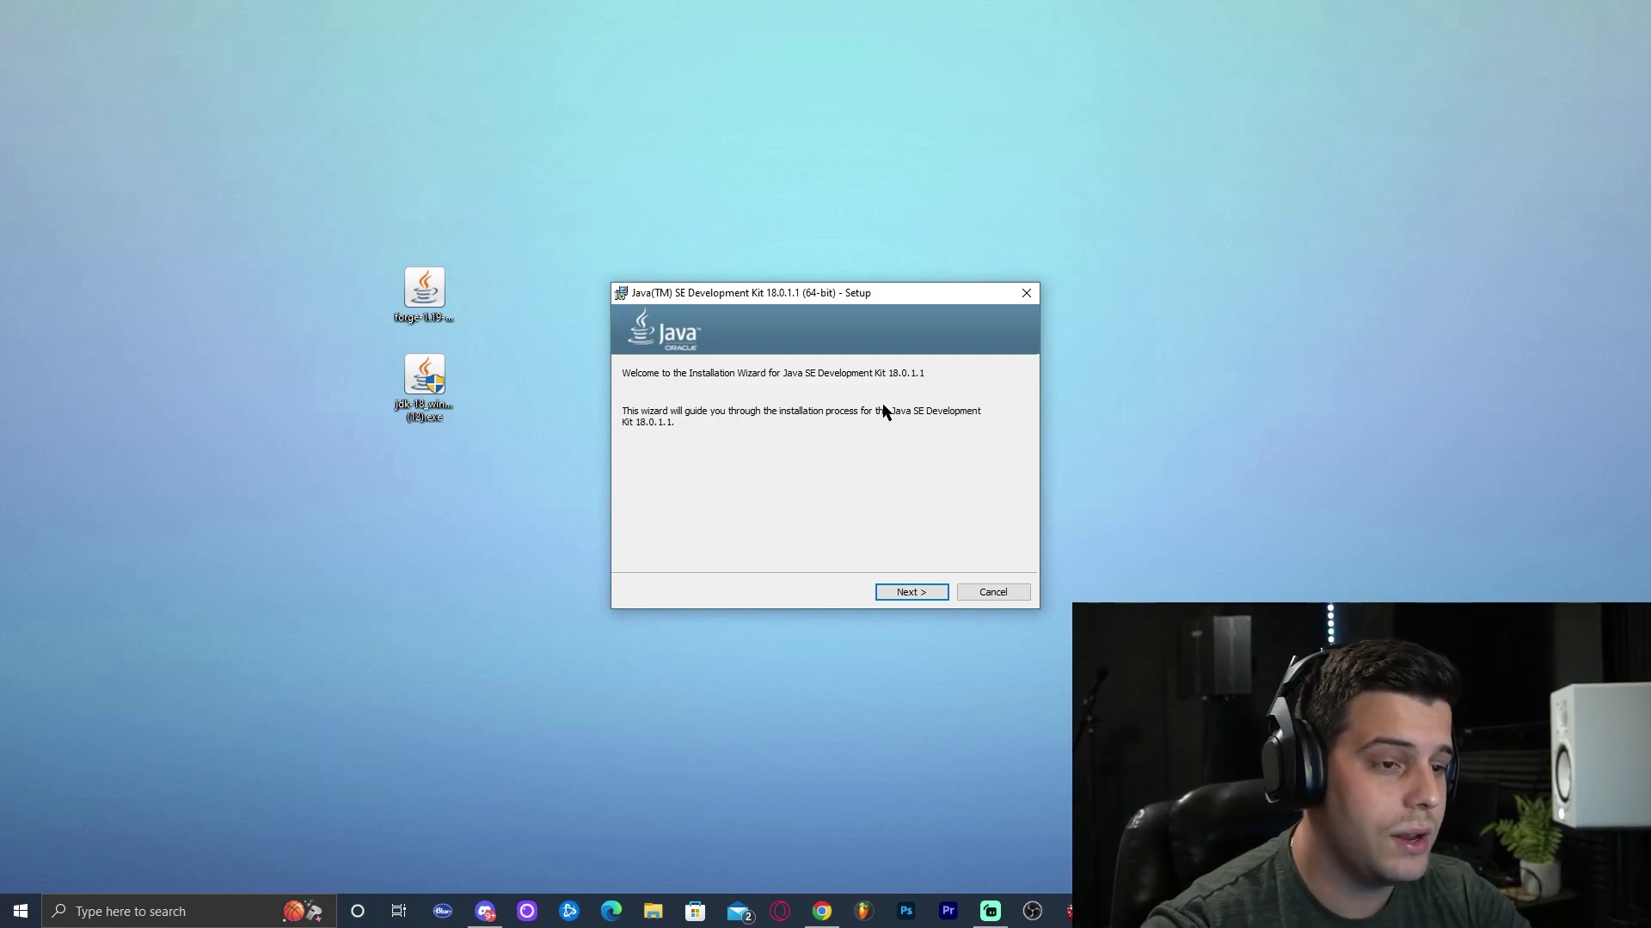
pyautogui.click(924, 596)
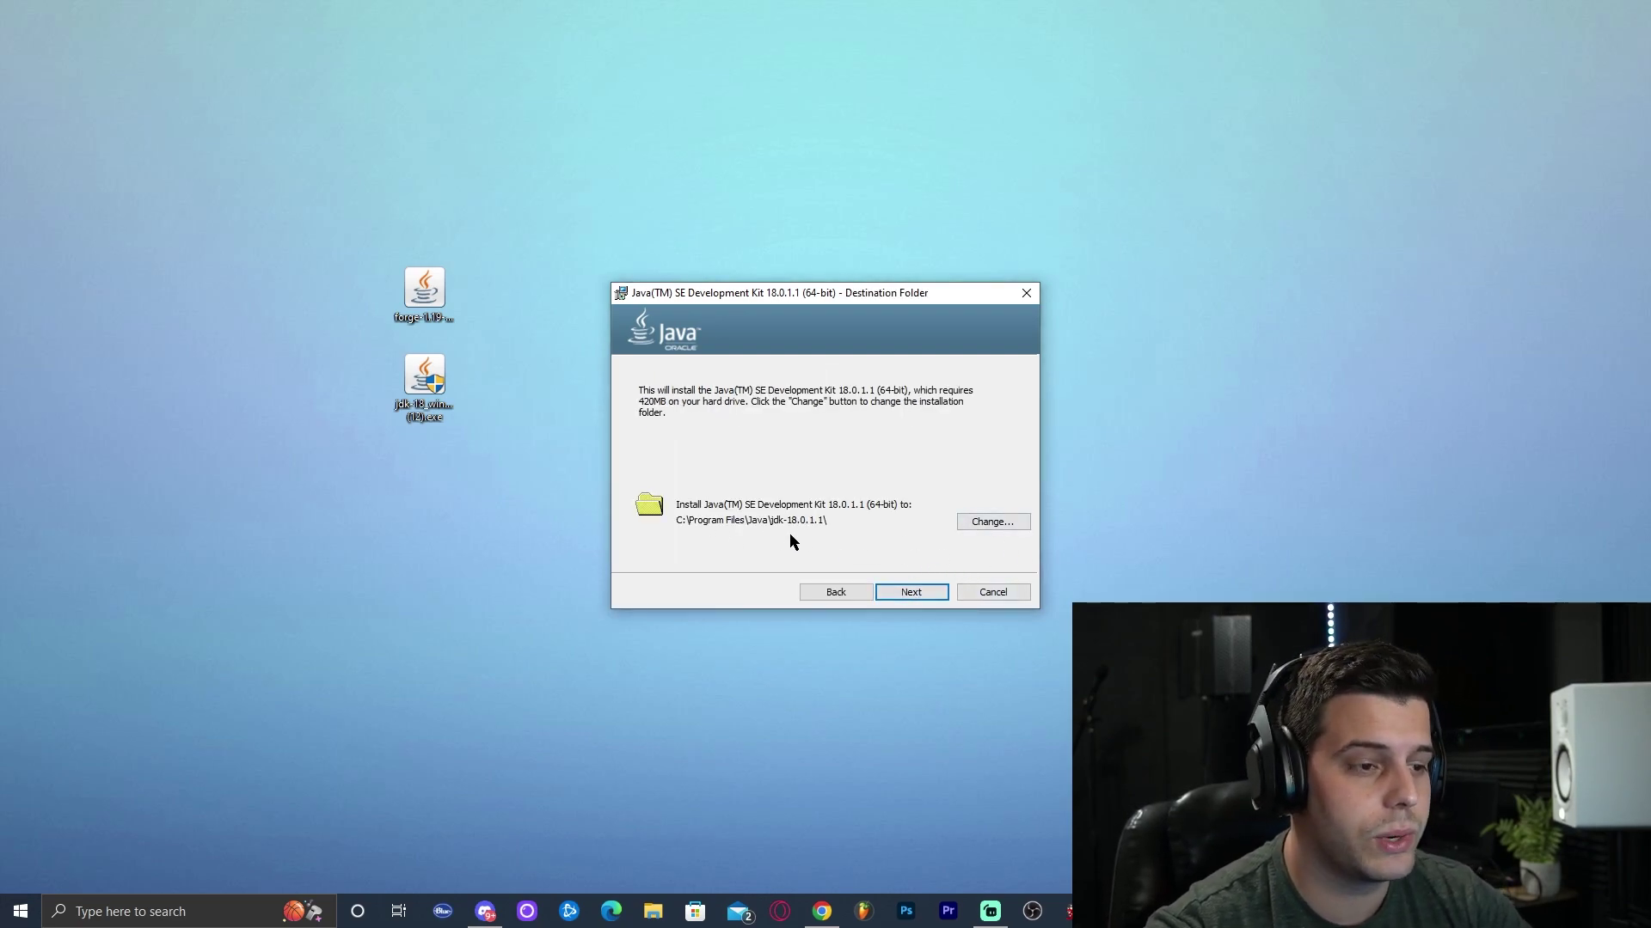
pyautogui.click(913, 591)
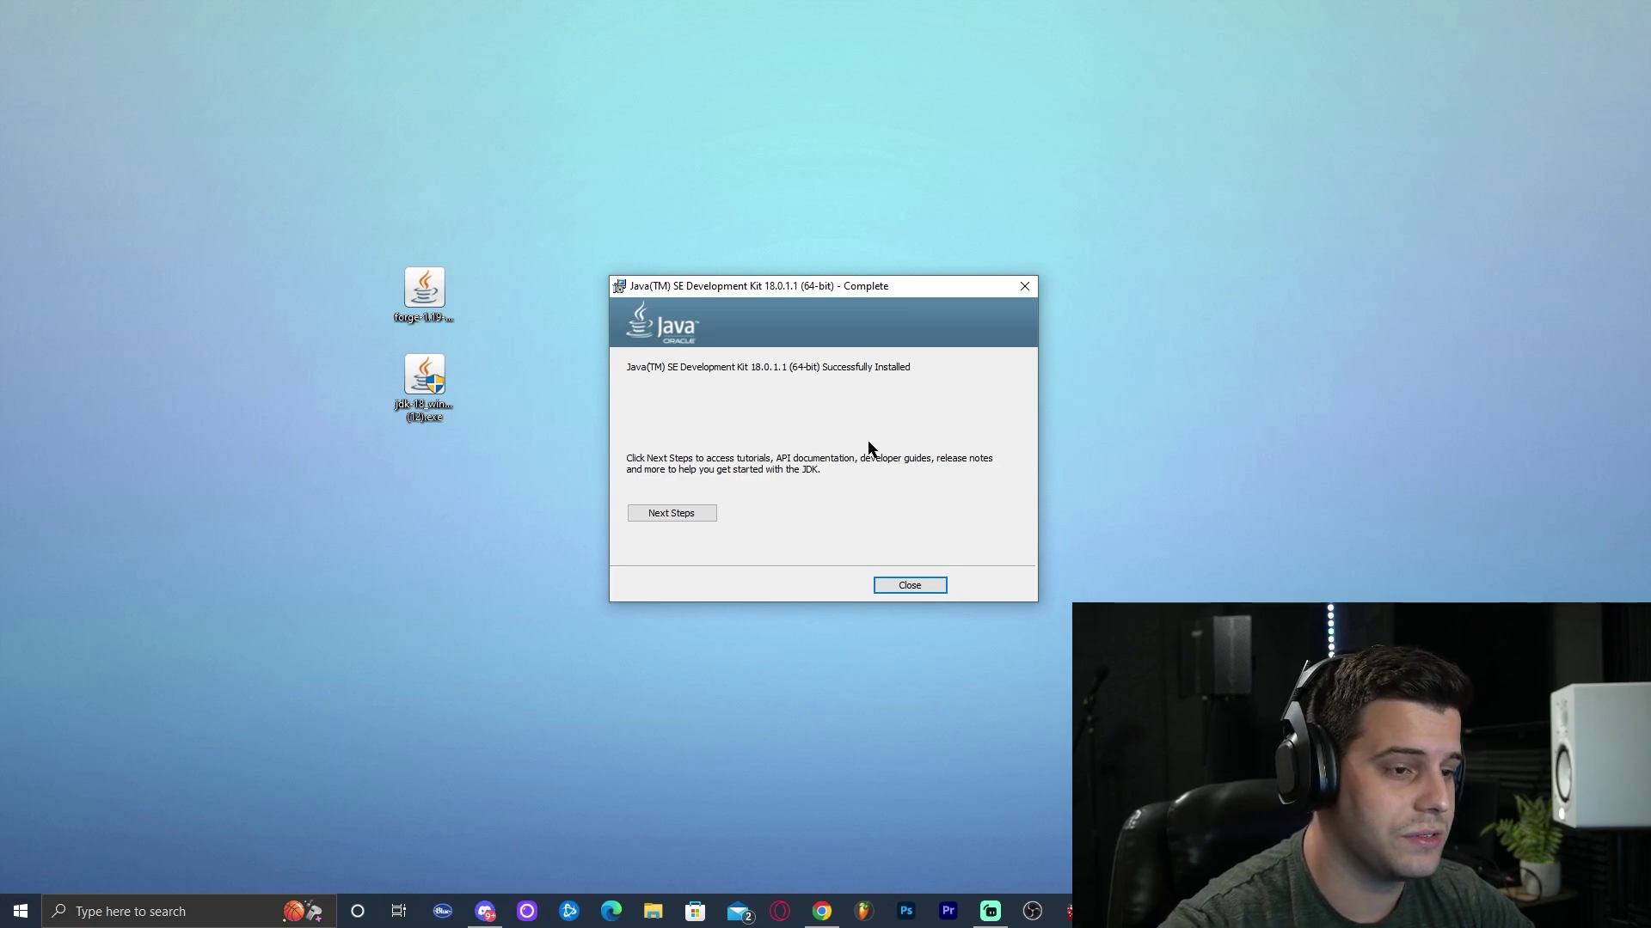
pyautogui.click(928, 585)
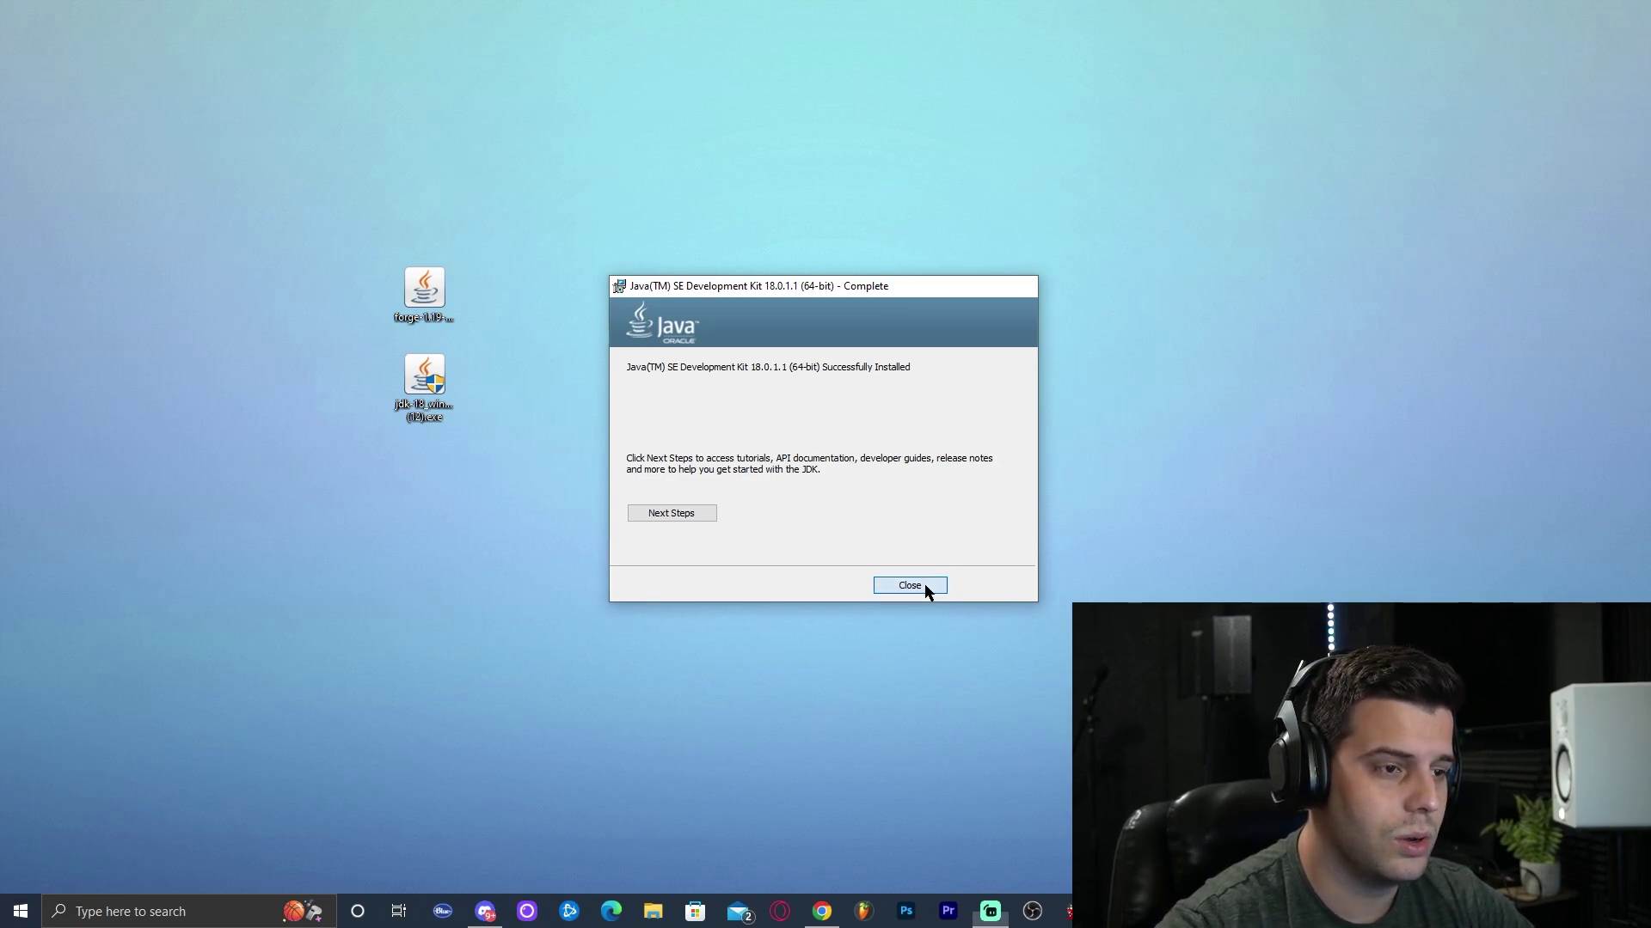
# Delete the JDK installer from the desktop and refresh the desktop
pyautogui.moveTo(662, 471); pyautogui.dragTo(378, 357)
pyautogui.moveTo(722, 565); pyautogui.dragTo(516, 430)
pyautogui.press('Delete')
pyautogui.rightClick(864, 255)
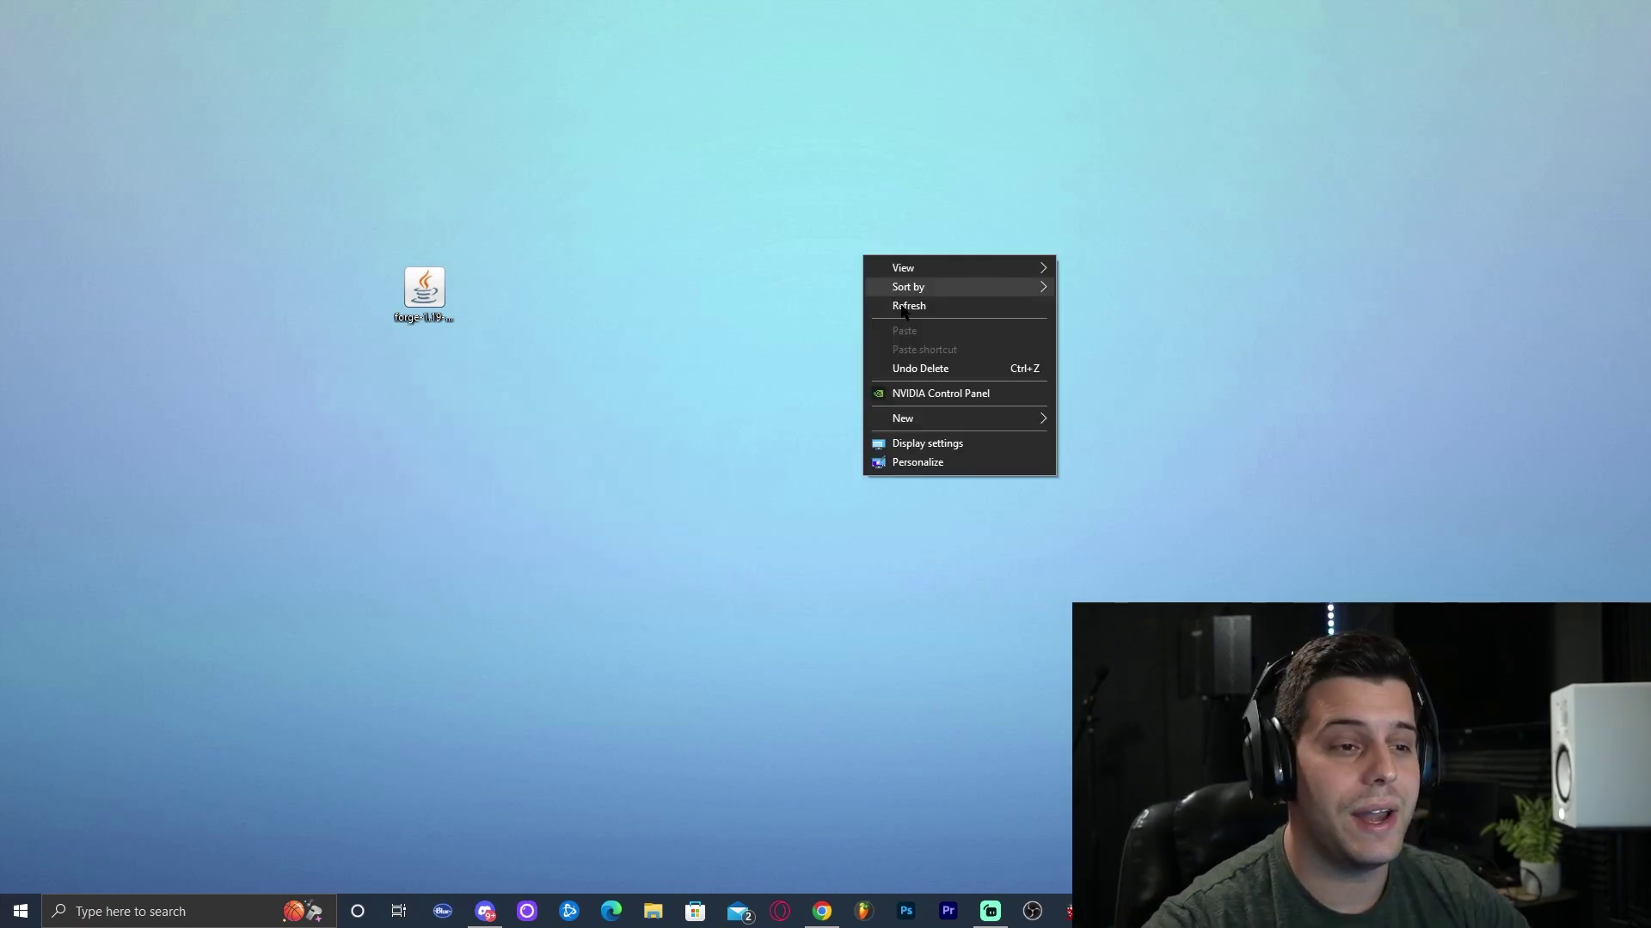
pyautogui.click(889, 306)
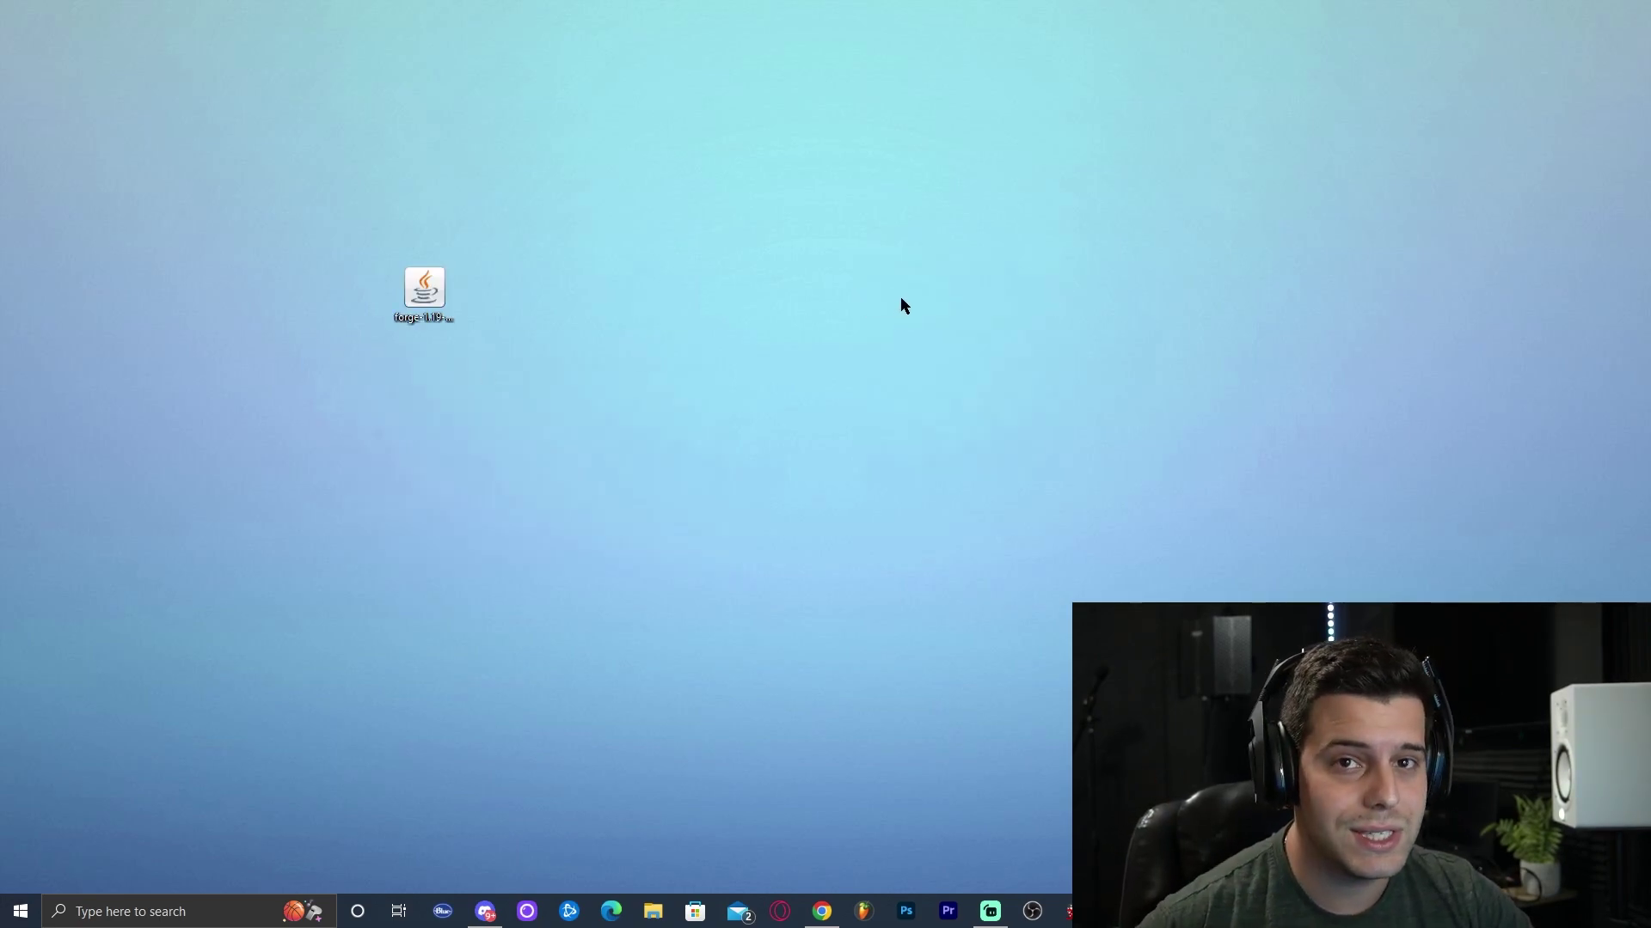
pyautogui.rightClick(886, 282)
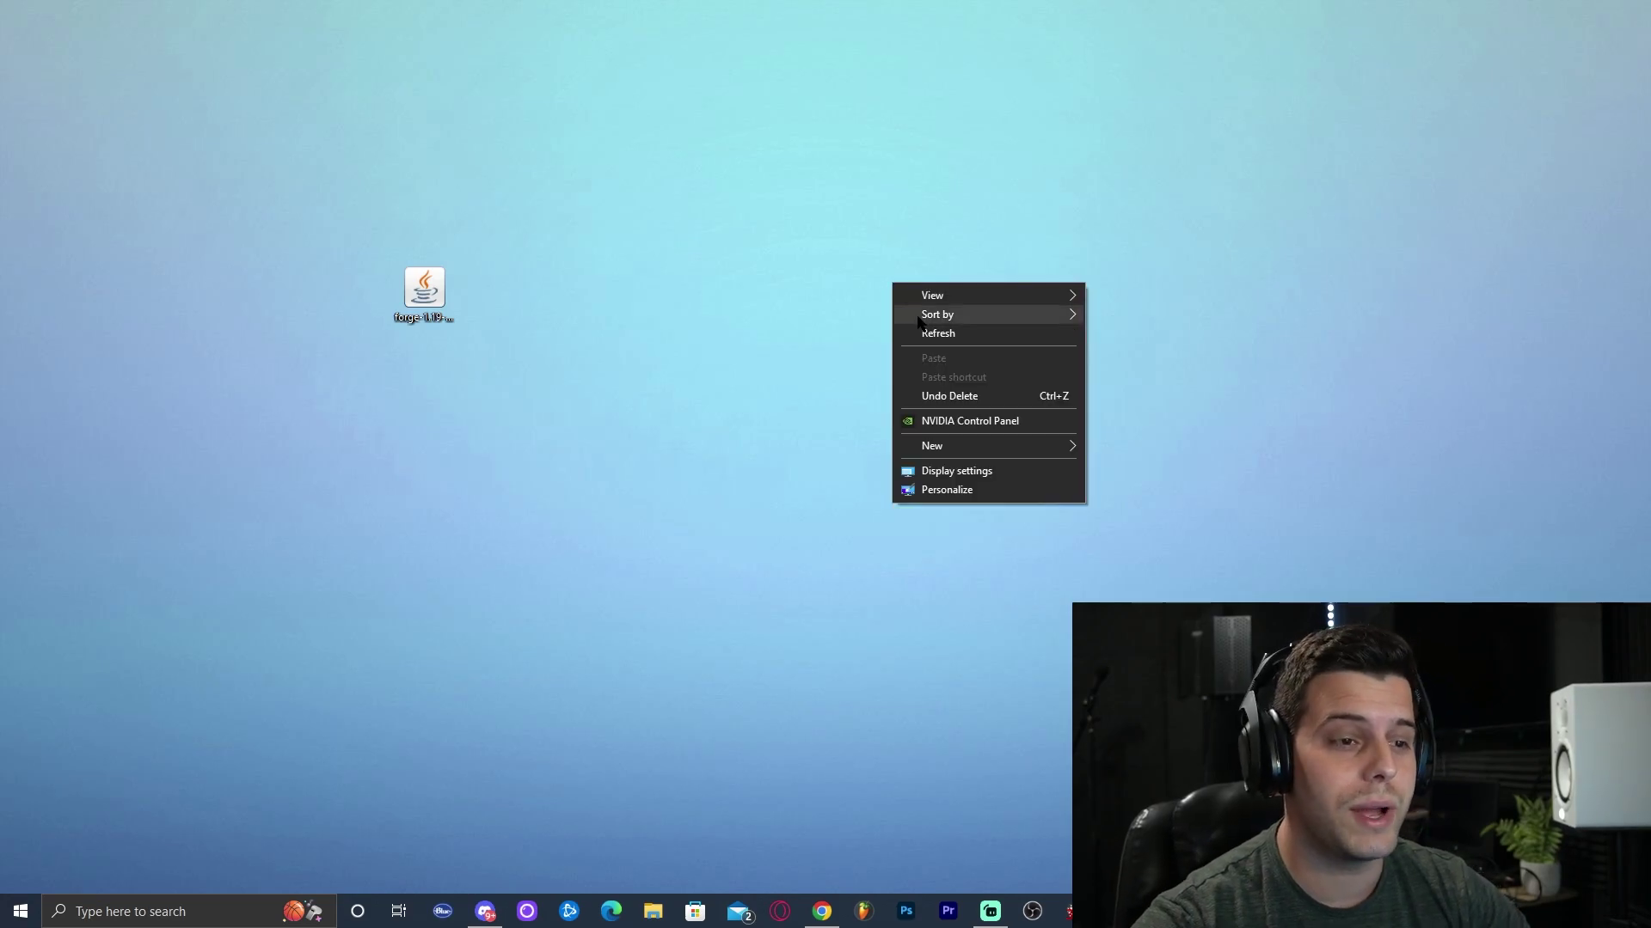
pyautogui.click(920, 331)
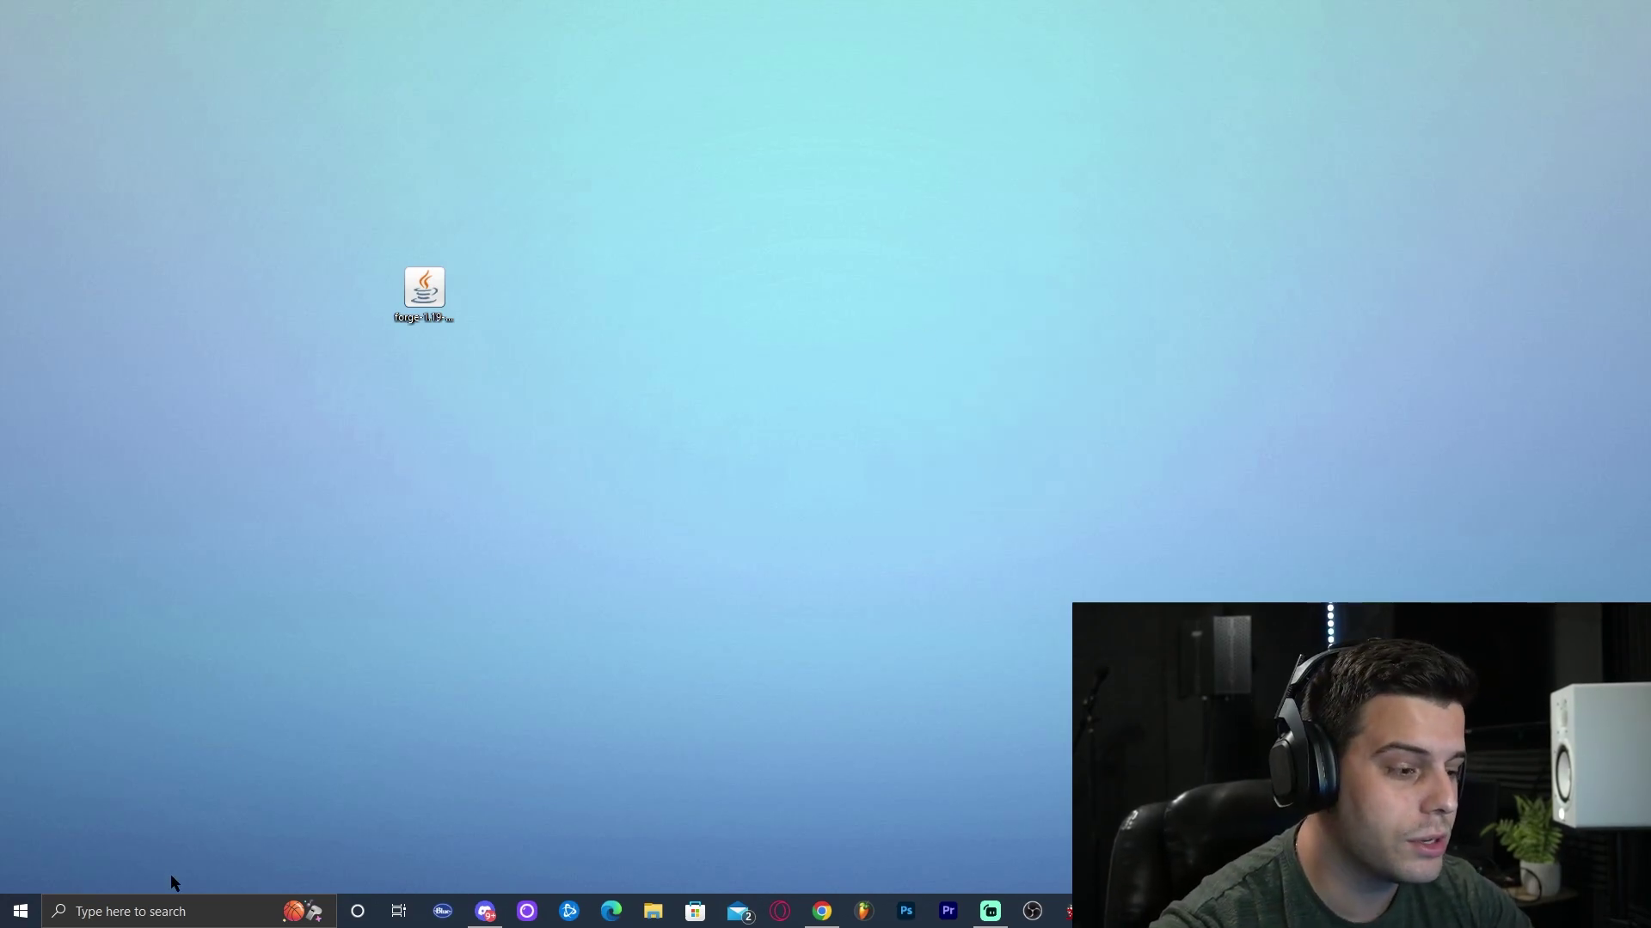
# Launch Minecraft Launcher, play Latest release 1.19 to the title screen, then quit the game
pyautogui.click(172, 912)
pyautogui.click(194, 513)
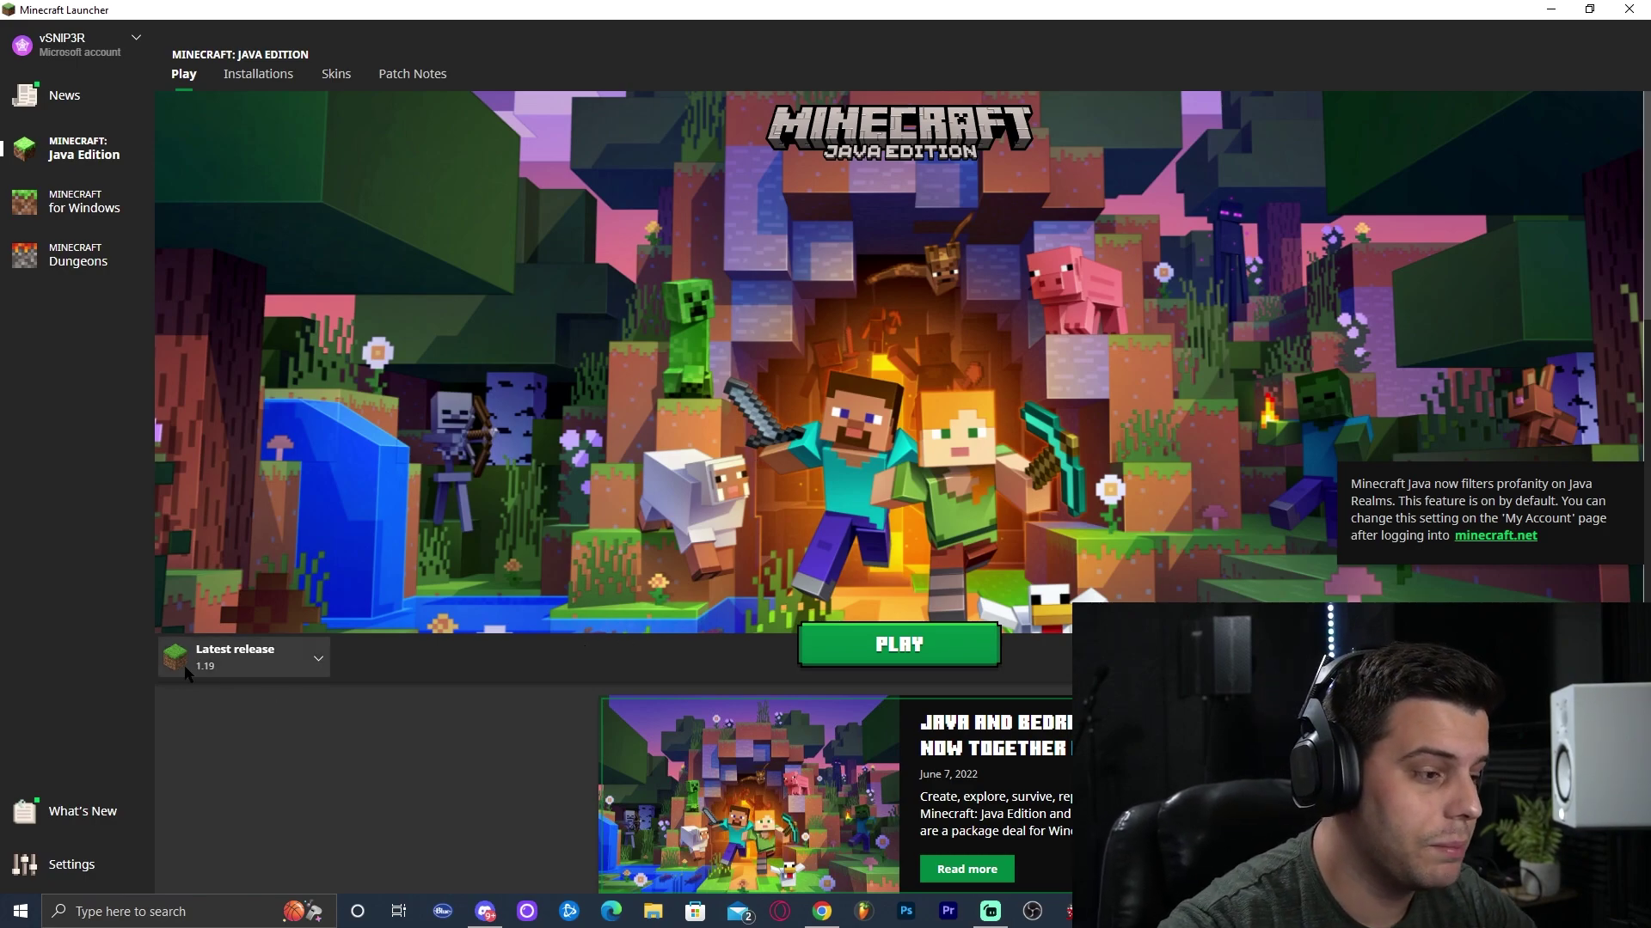
pyautogui.click(934, 654)
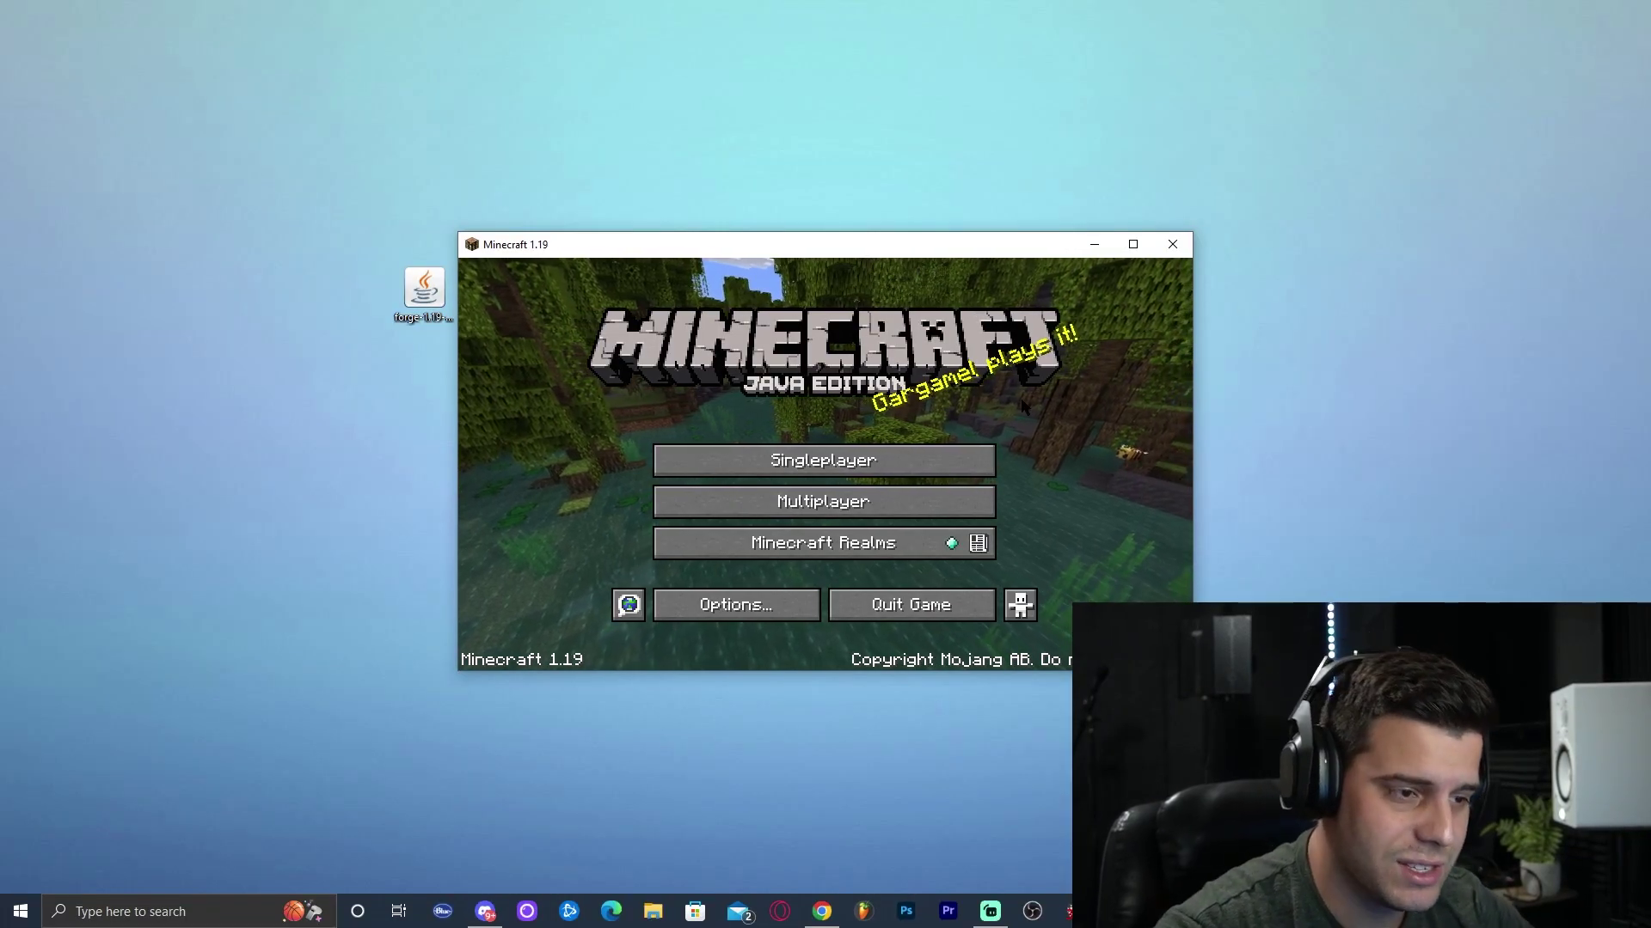
pyautogui.click(911, 604)
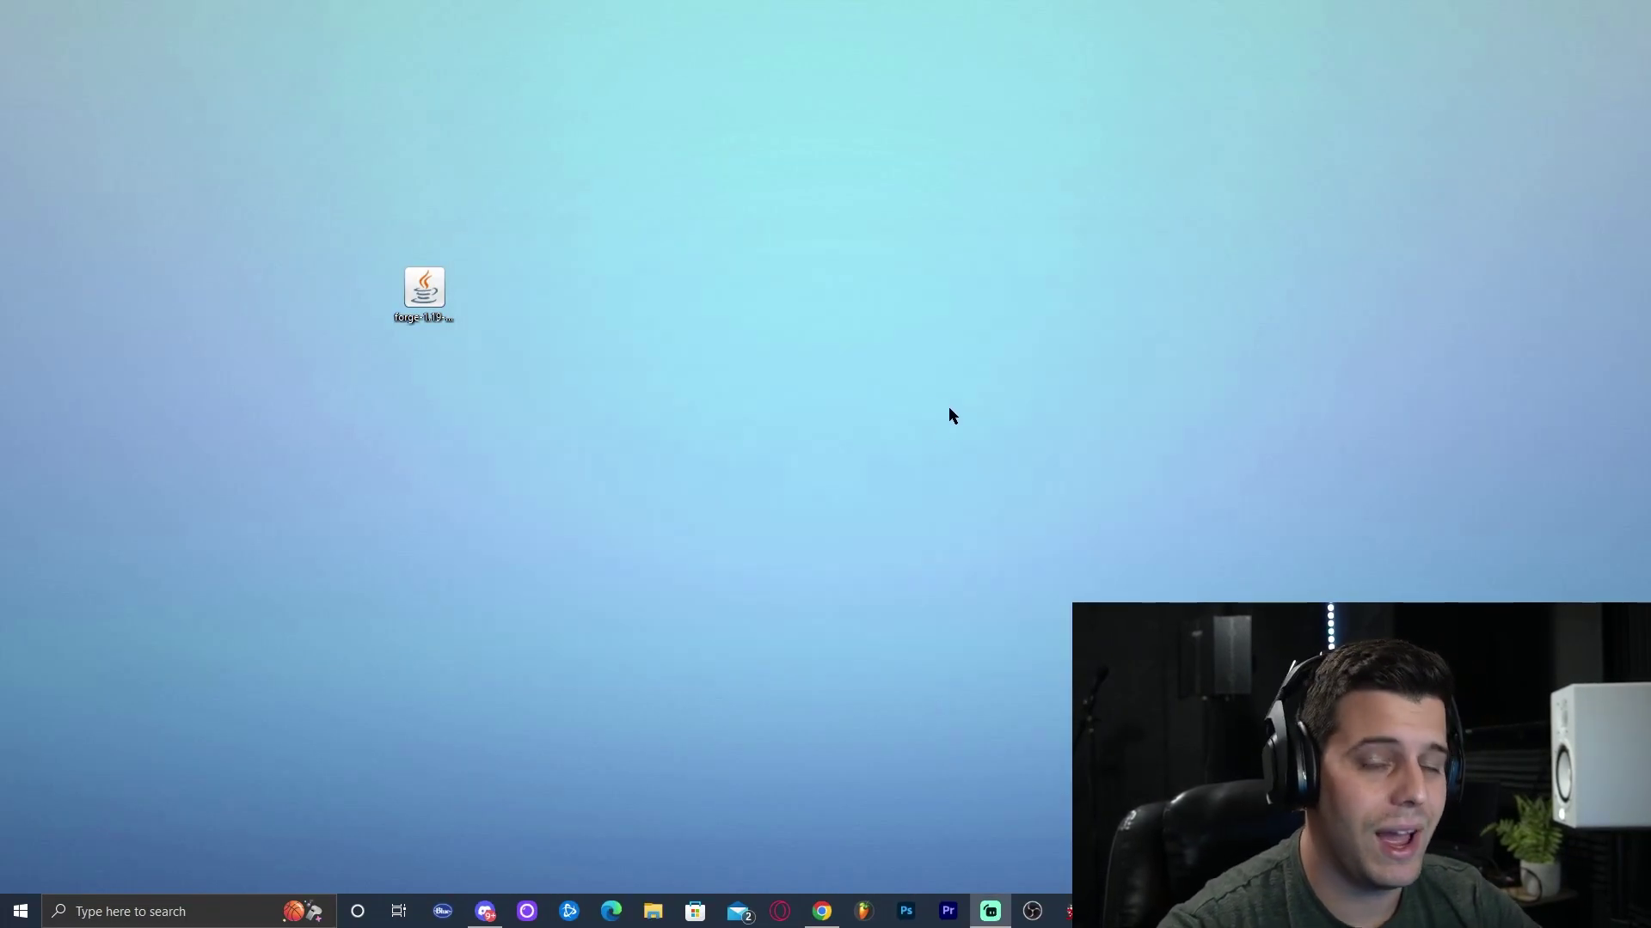
pyautogui.rightClick(856, 235)
# Run the forge-1.19-41.0.5 installer with Install client selected and acknowledge the completed install
pyautogui.click(894, 289)
pyautogui.doubleClick(424, 290)
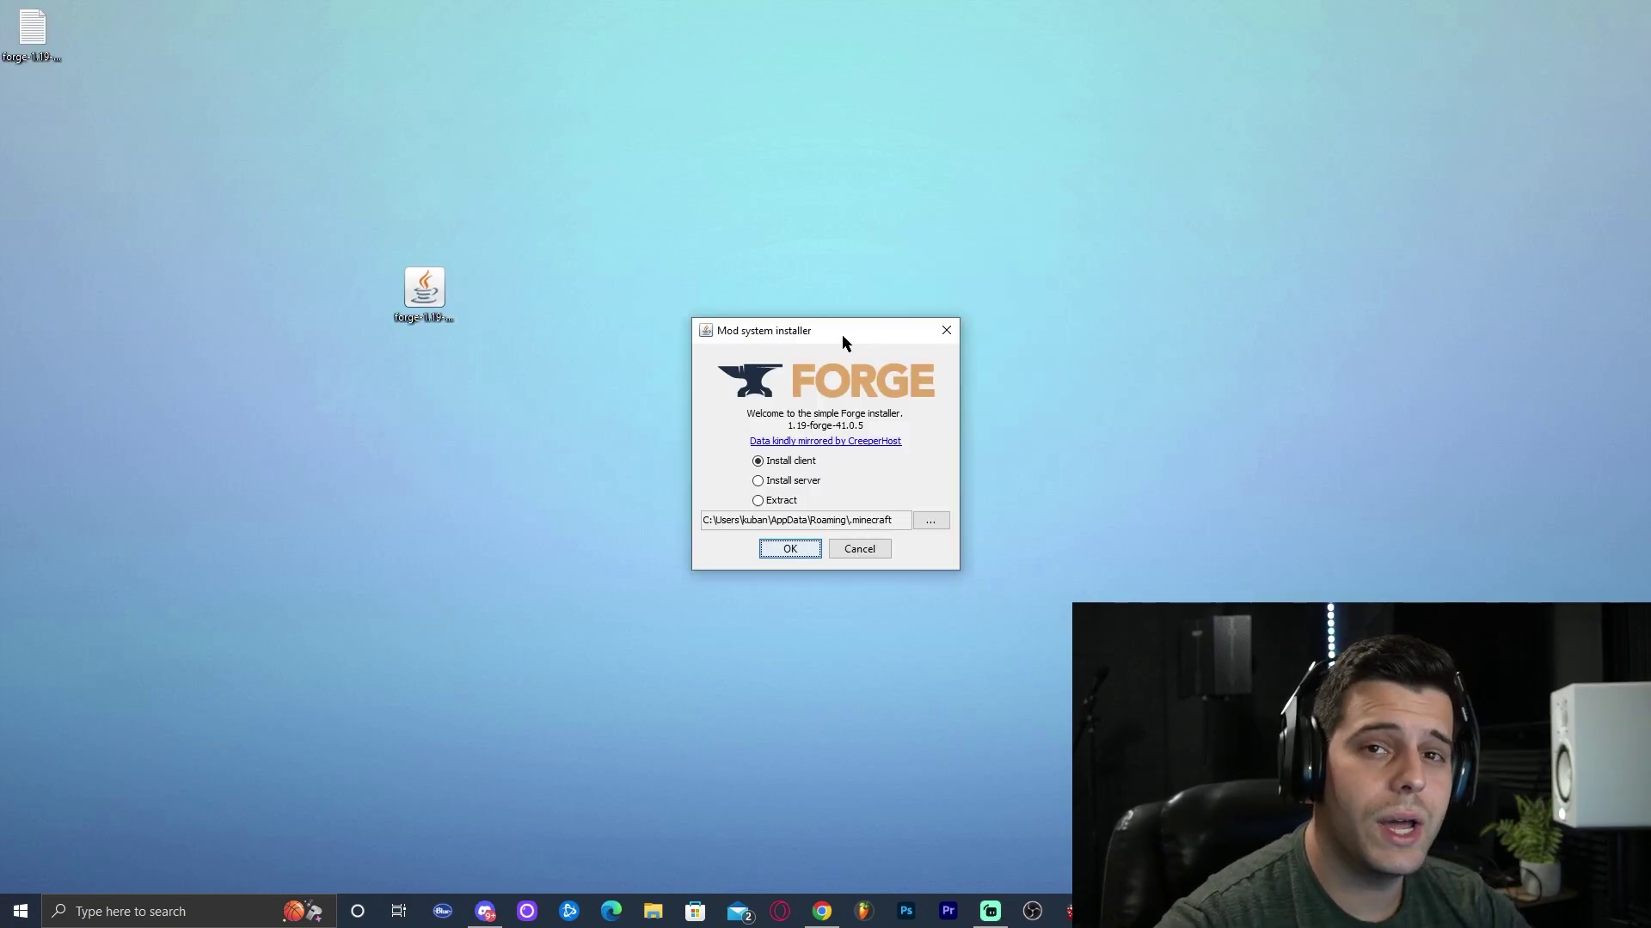
pyautogui.click(759, 466)
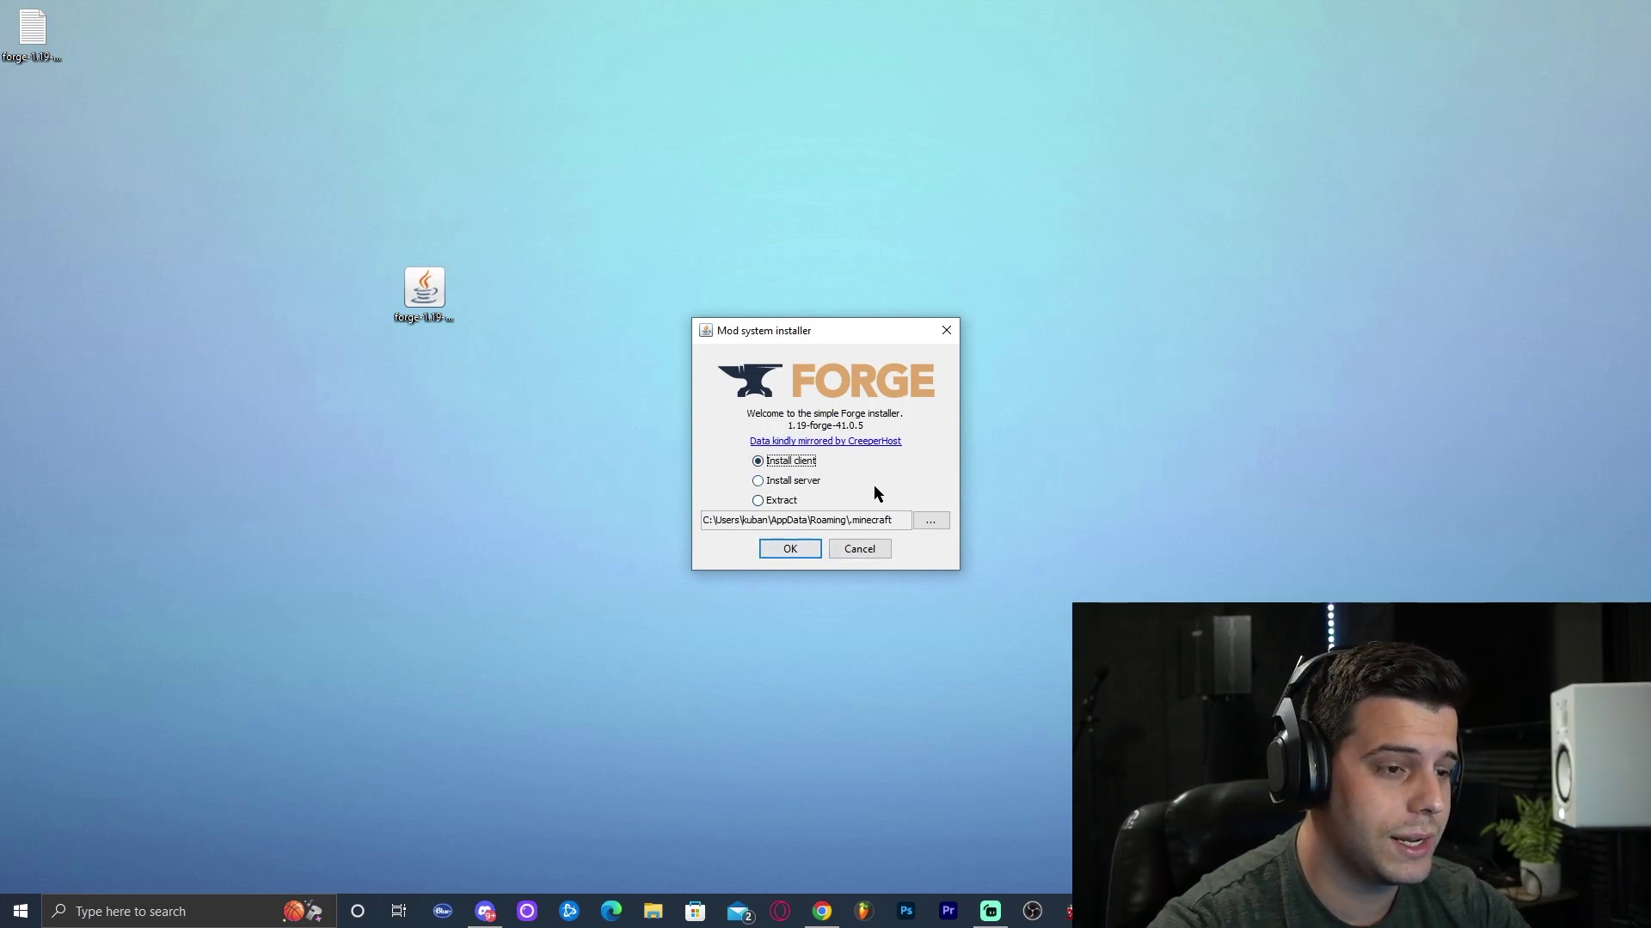
pyautogui.click(790, 550)
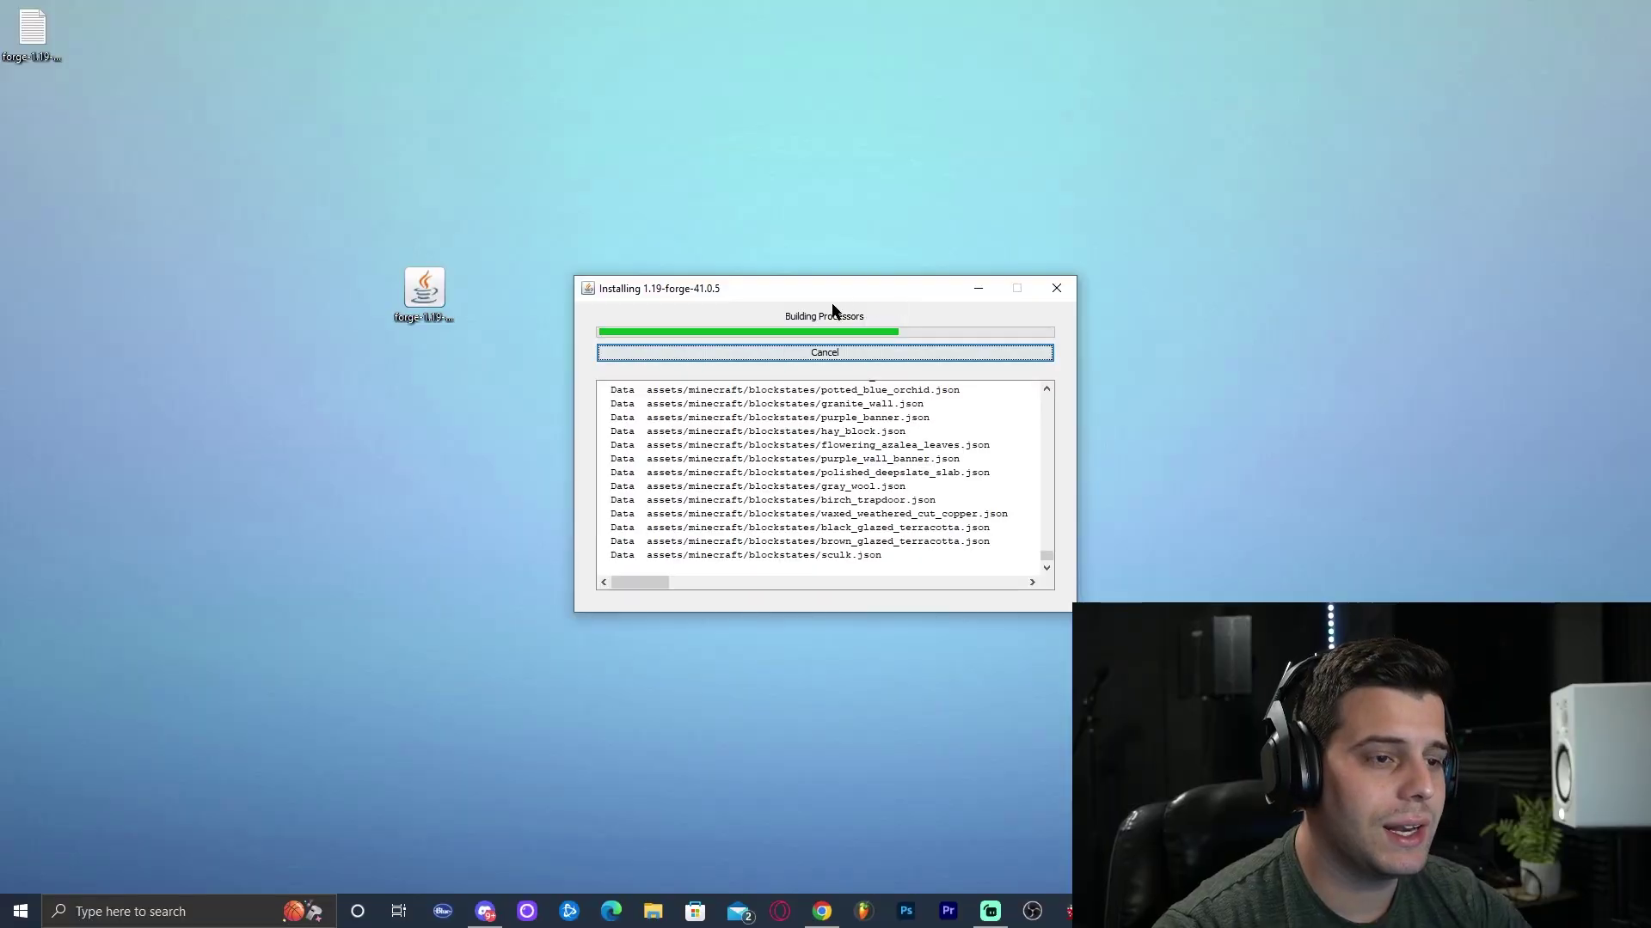
pyautogui.moveTo(1056, 64)
pyautogui.mouseDown()
pyautogui.moveTo(1001, 39)
pyautogui.moveTo(1031, 50)
pyautogui.mouseUp()
pyautogui.moveTo(891, 293); pyautogui.dragTo(901, 295)
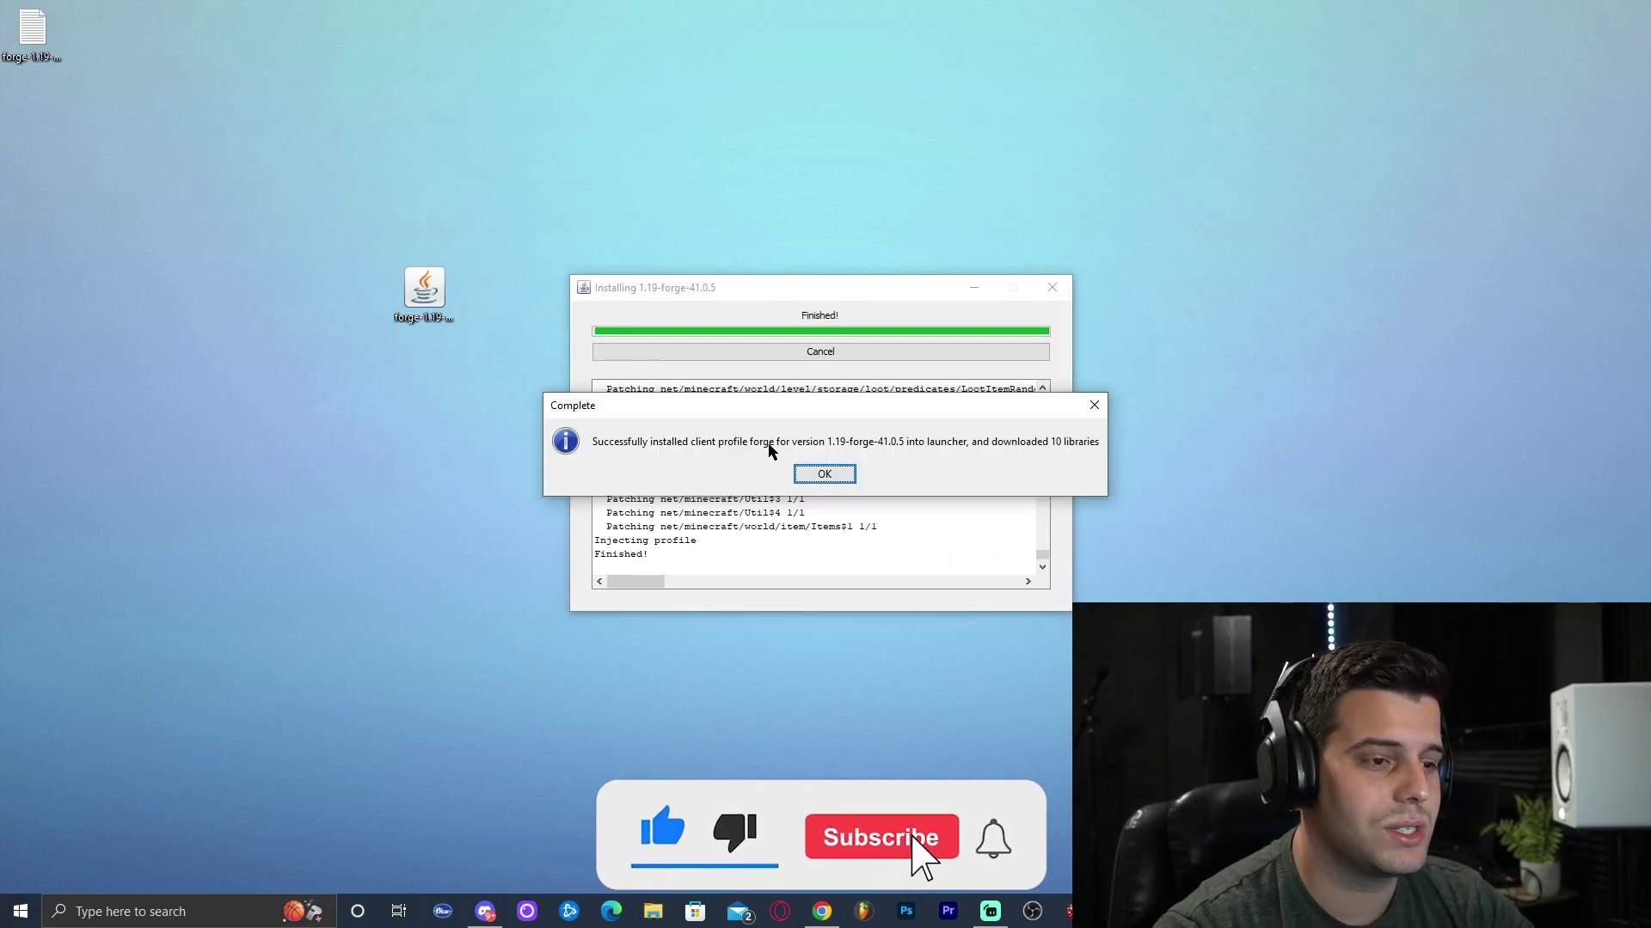
pyautogui.click(834, 480)
pyautogui.rightClick(855, 273)
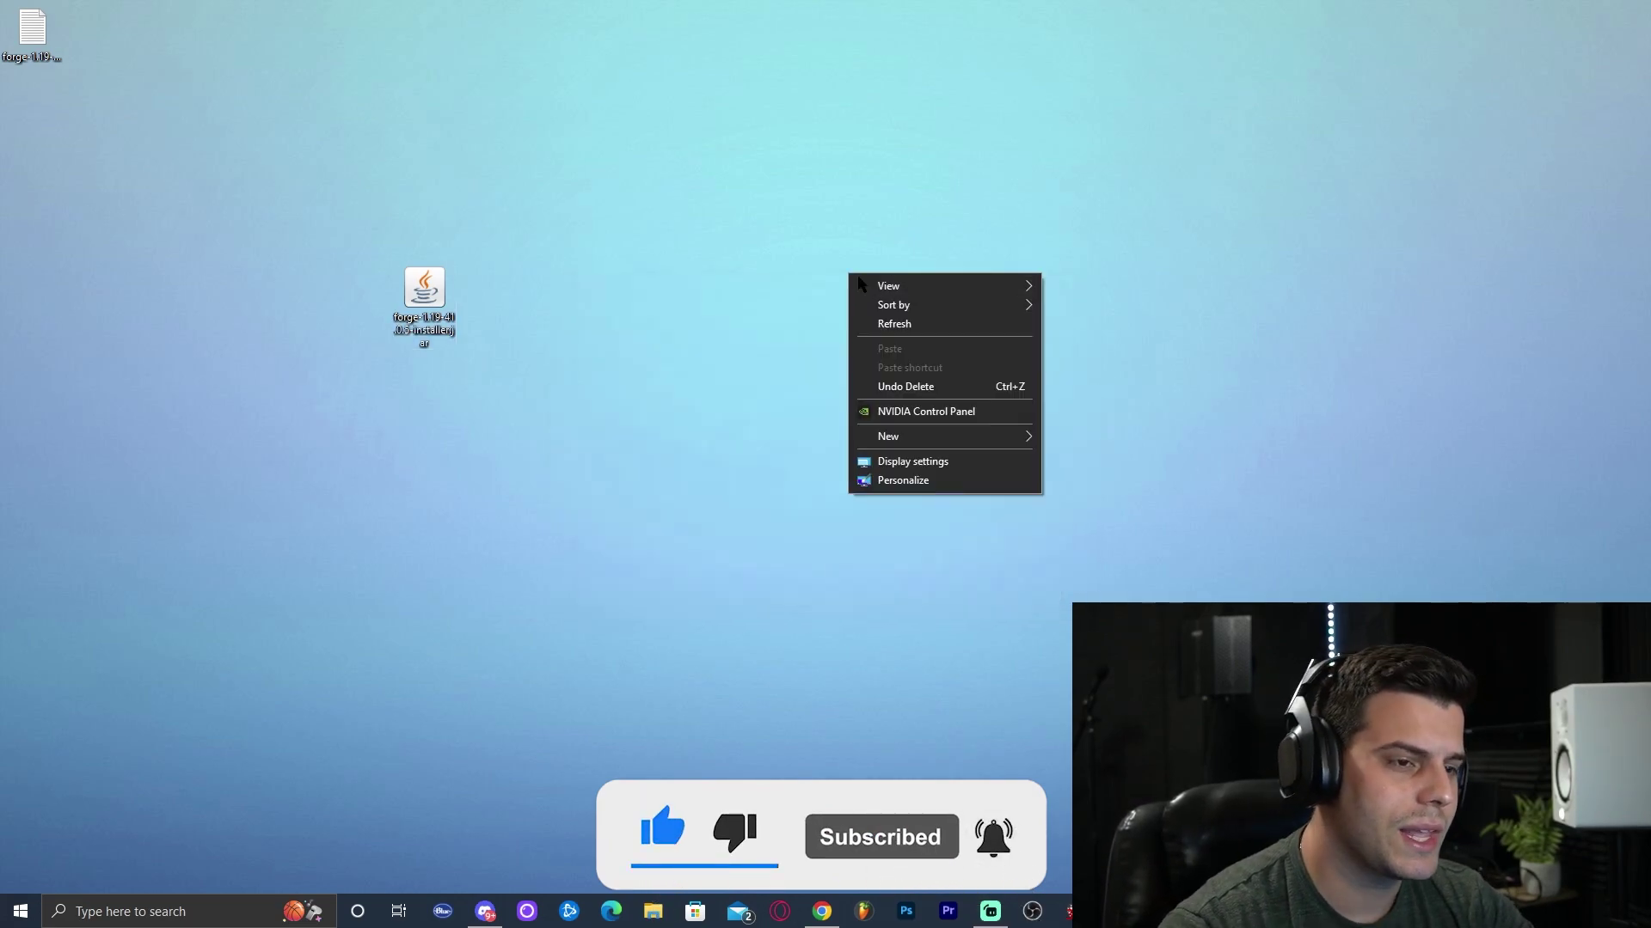
pyautogui.click(894, 325)
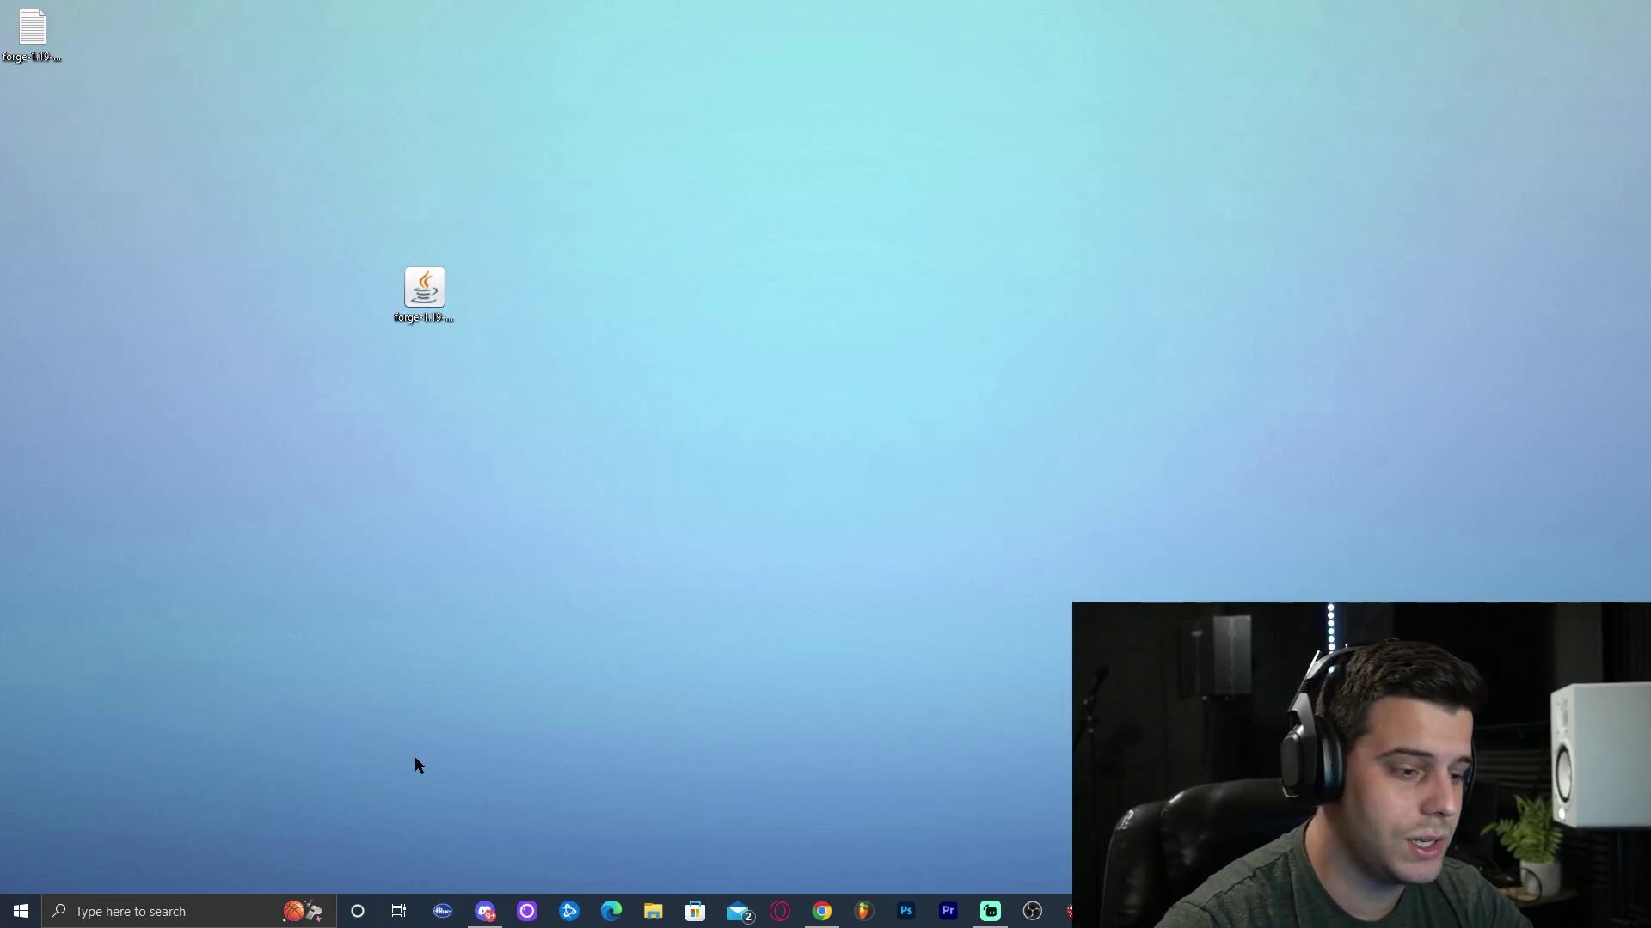
# Open Minecraft Launcher from Windows search and maximize its window
pyautogui.click(206, 923)
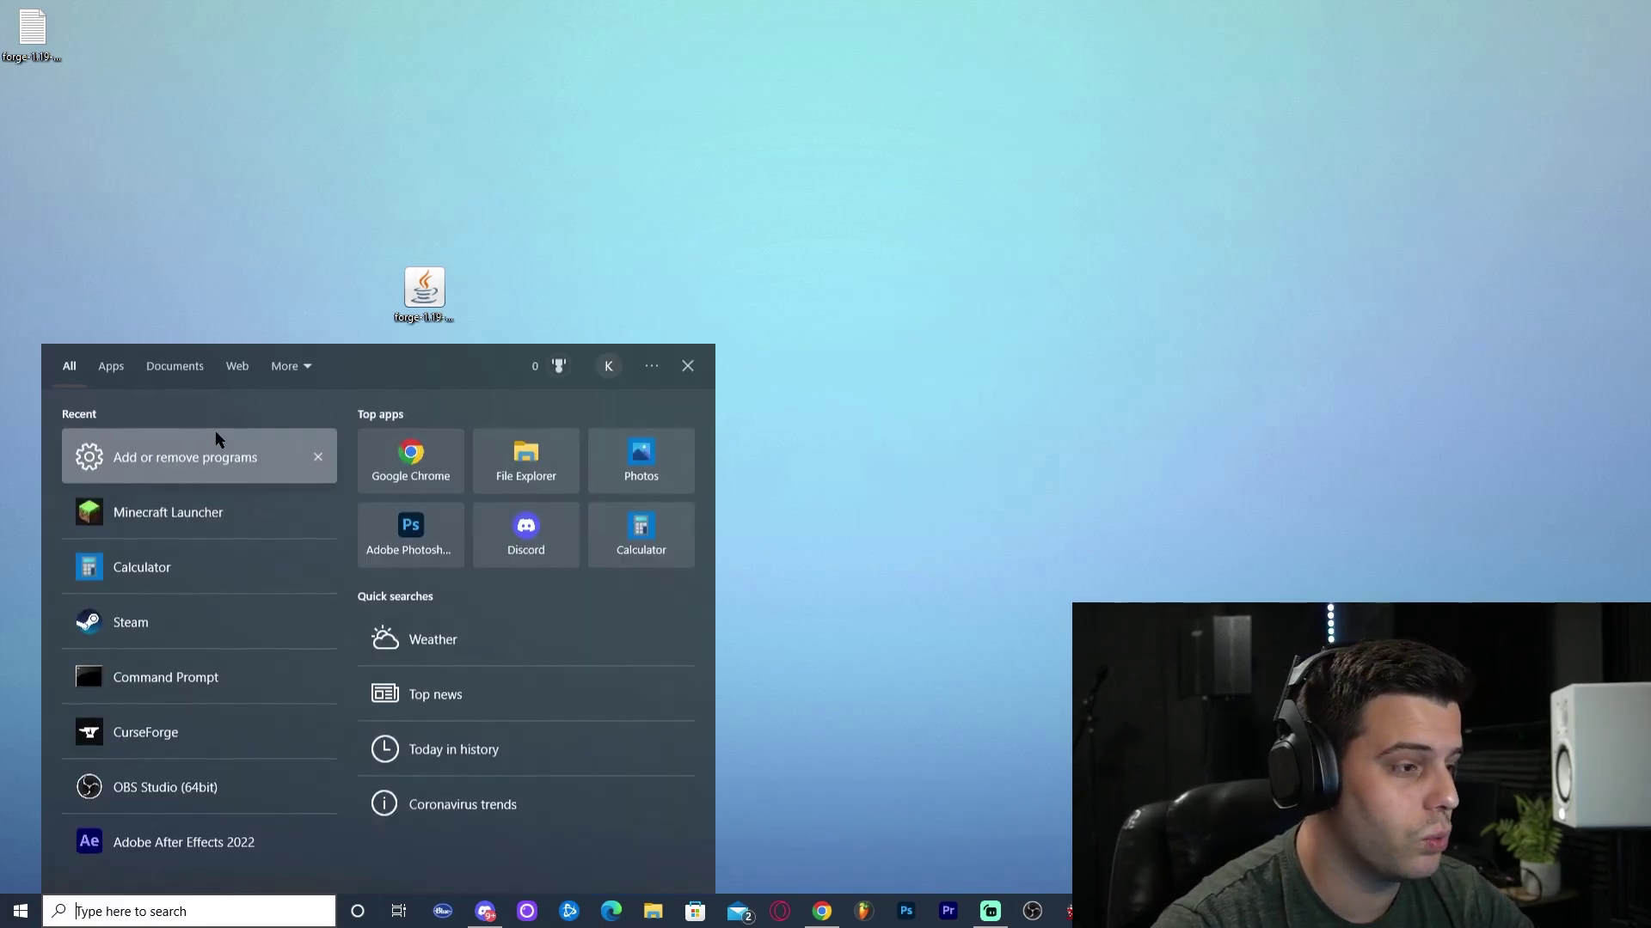
pyautogui.click(192, 494)
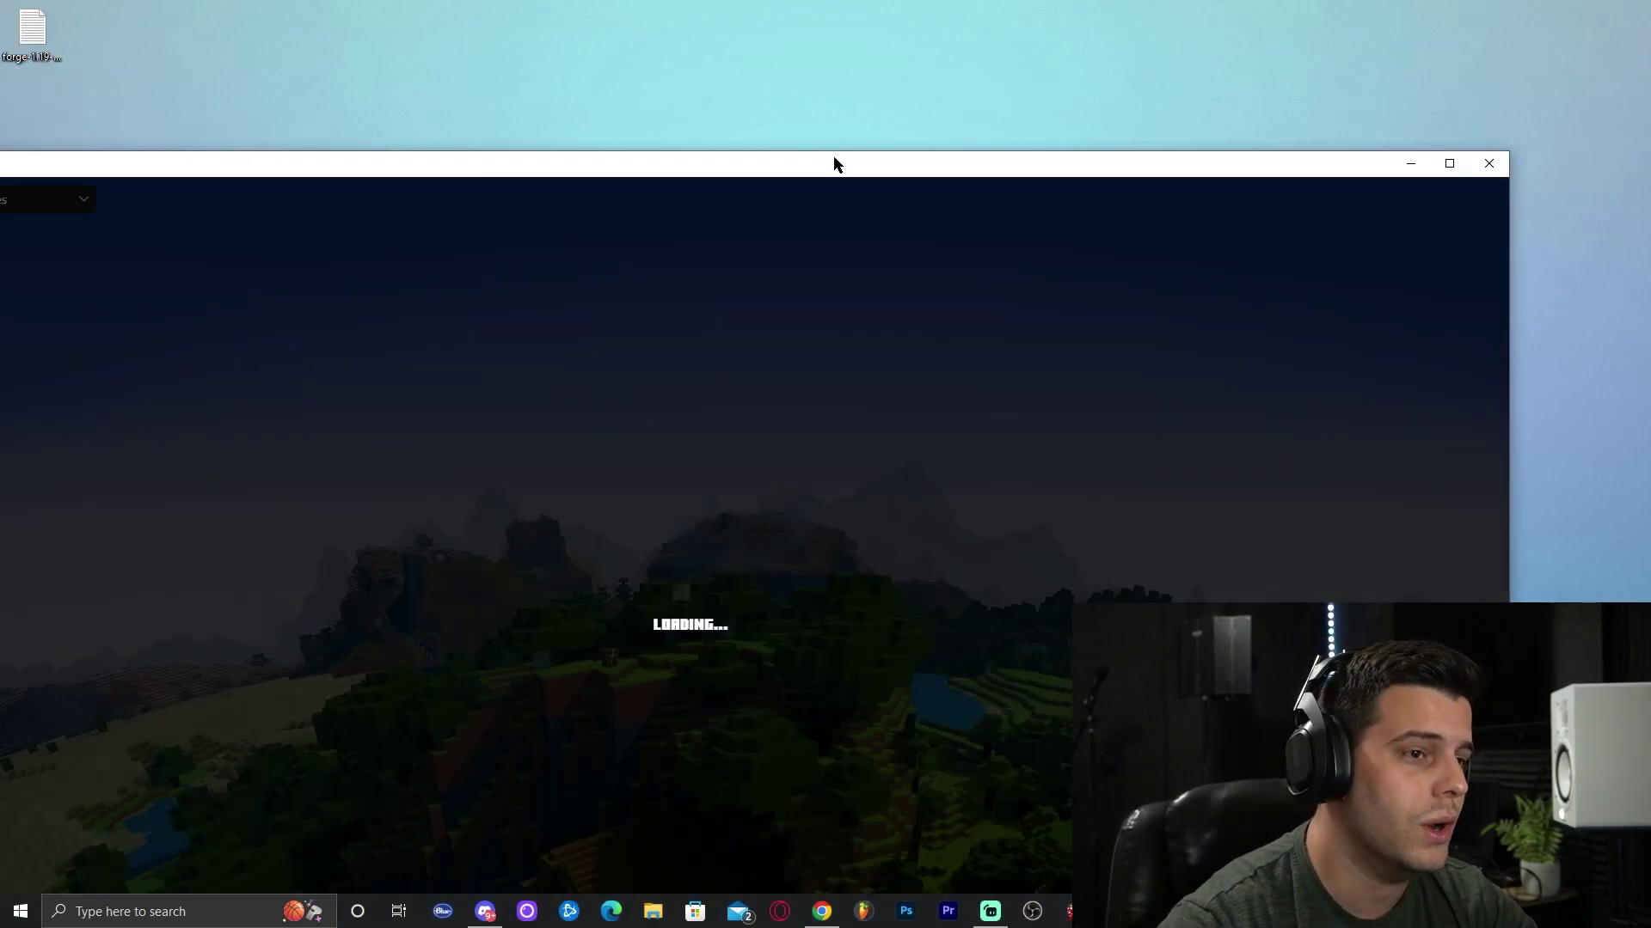
pyautogui.doubleClick(833, 160)
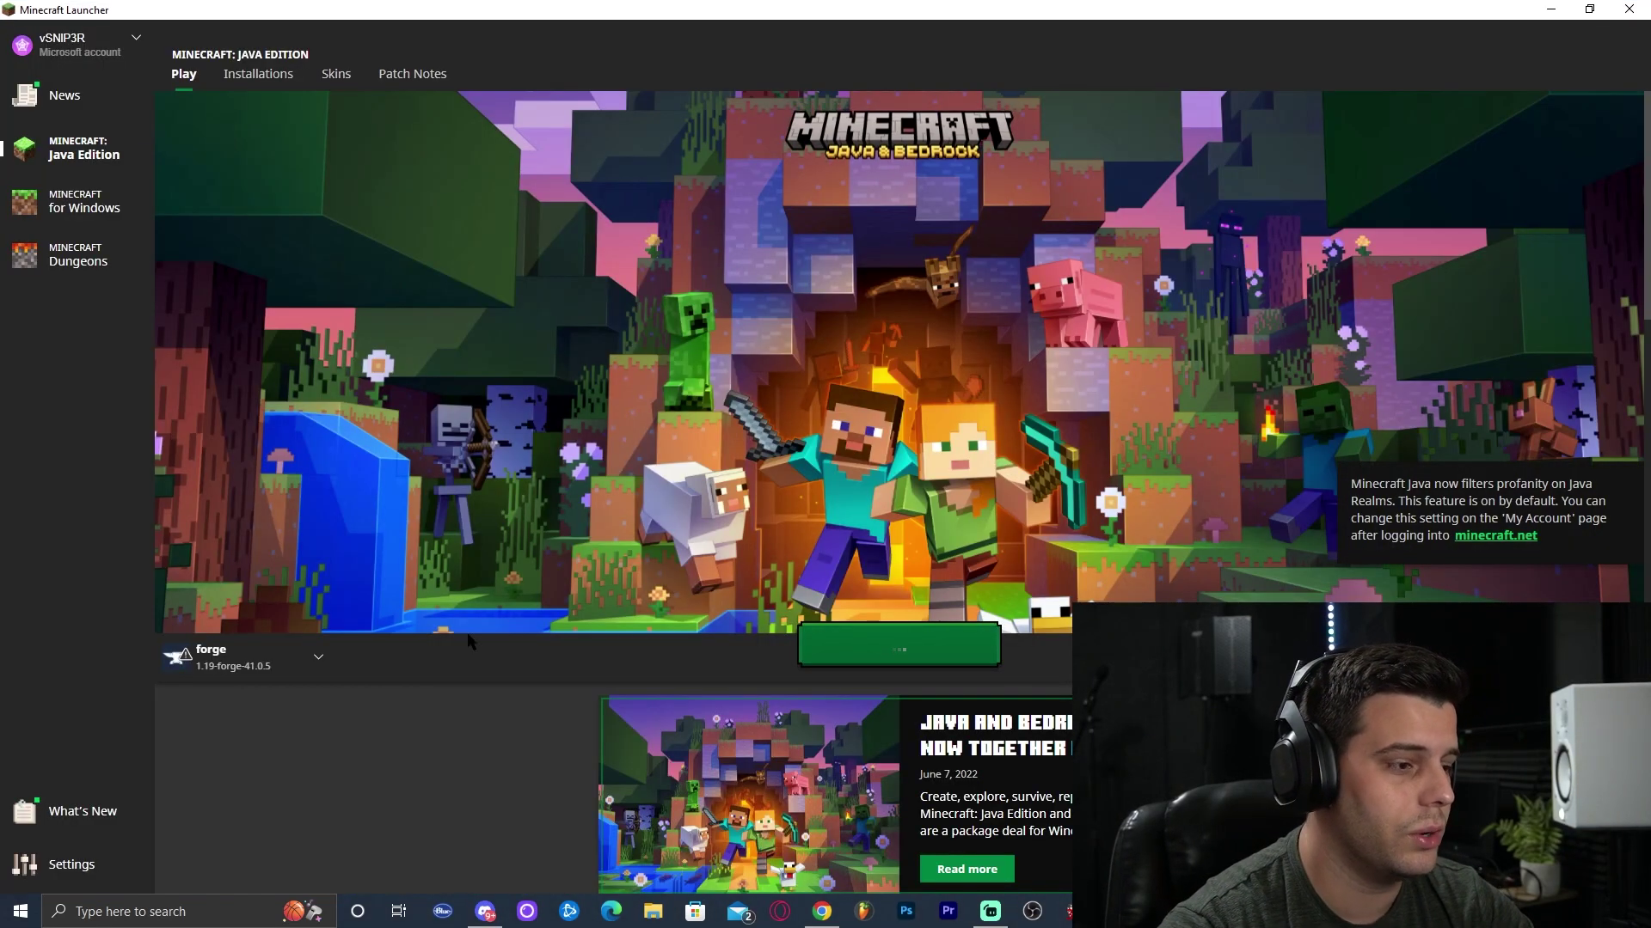
pyautogui.moveTo(206, 675)
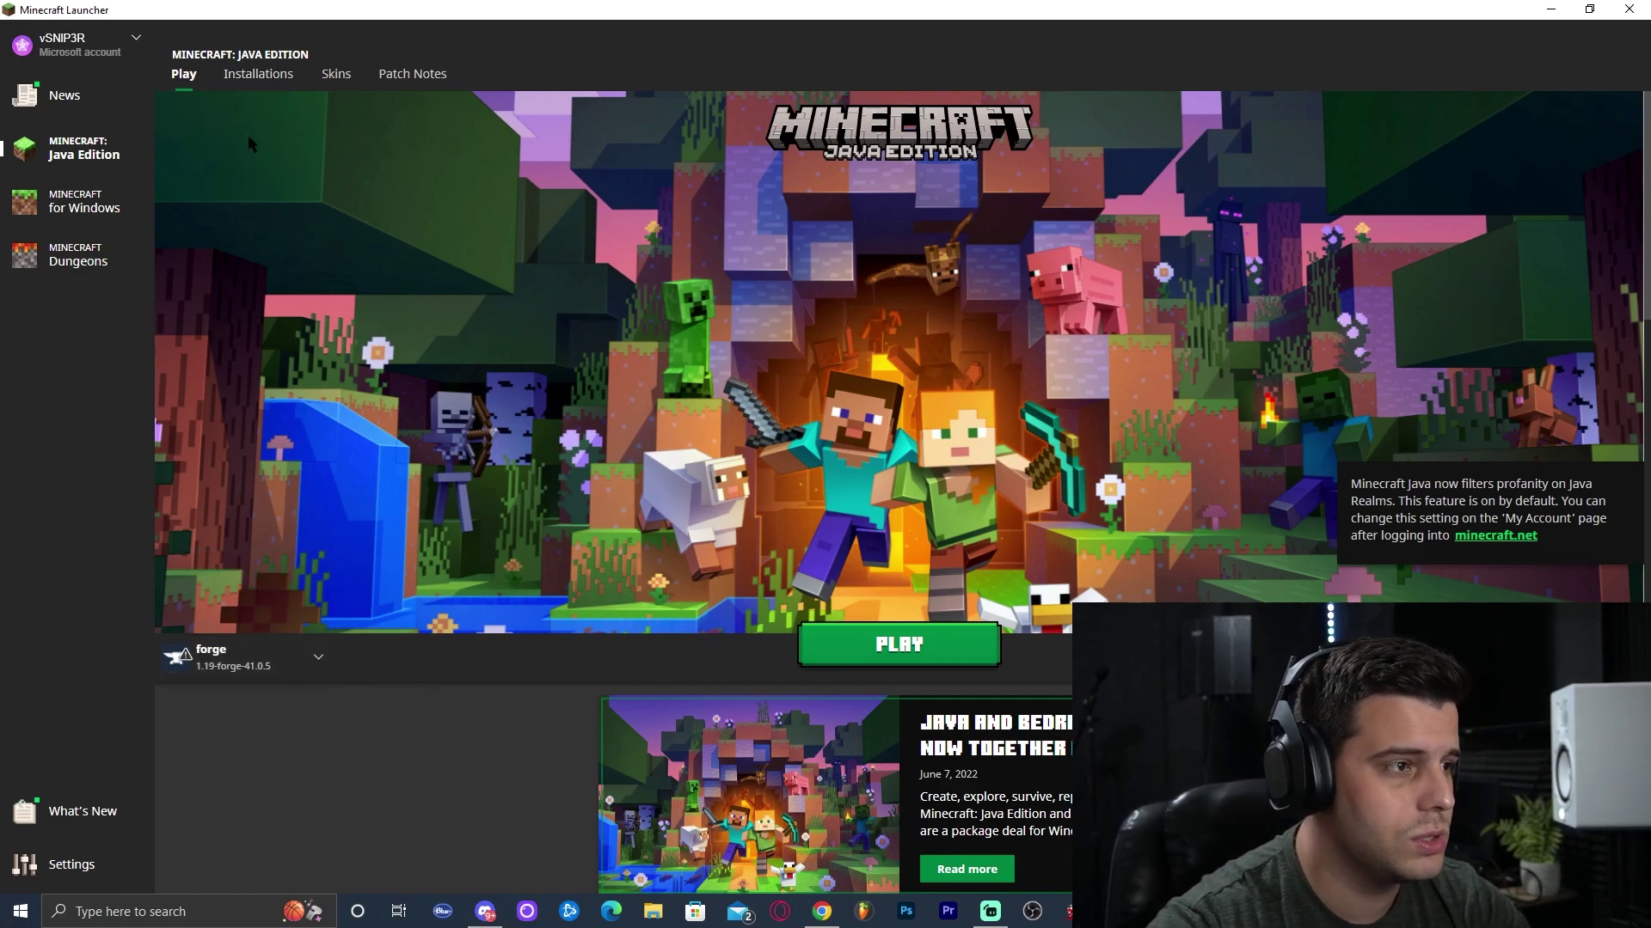
# Show the Installations list with Modded left checked so the 1.19-forge-41.0.5 profile appears
pyautogui.click(258, 74)
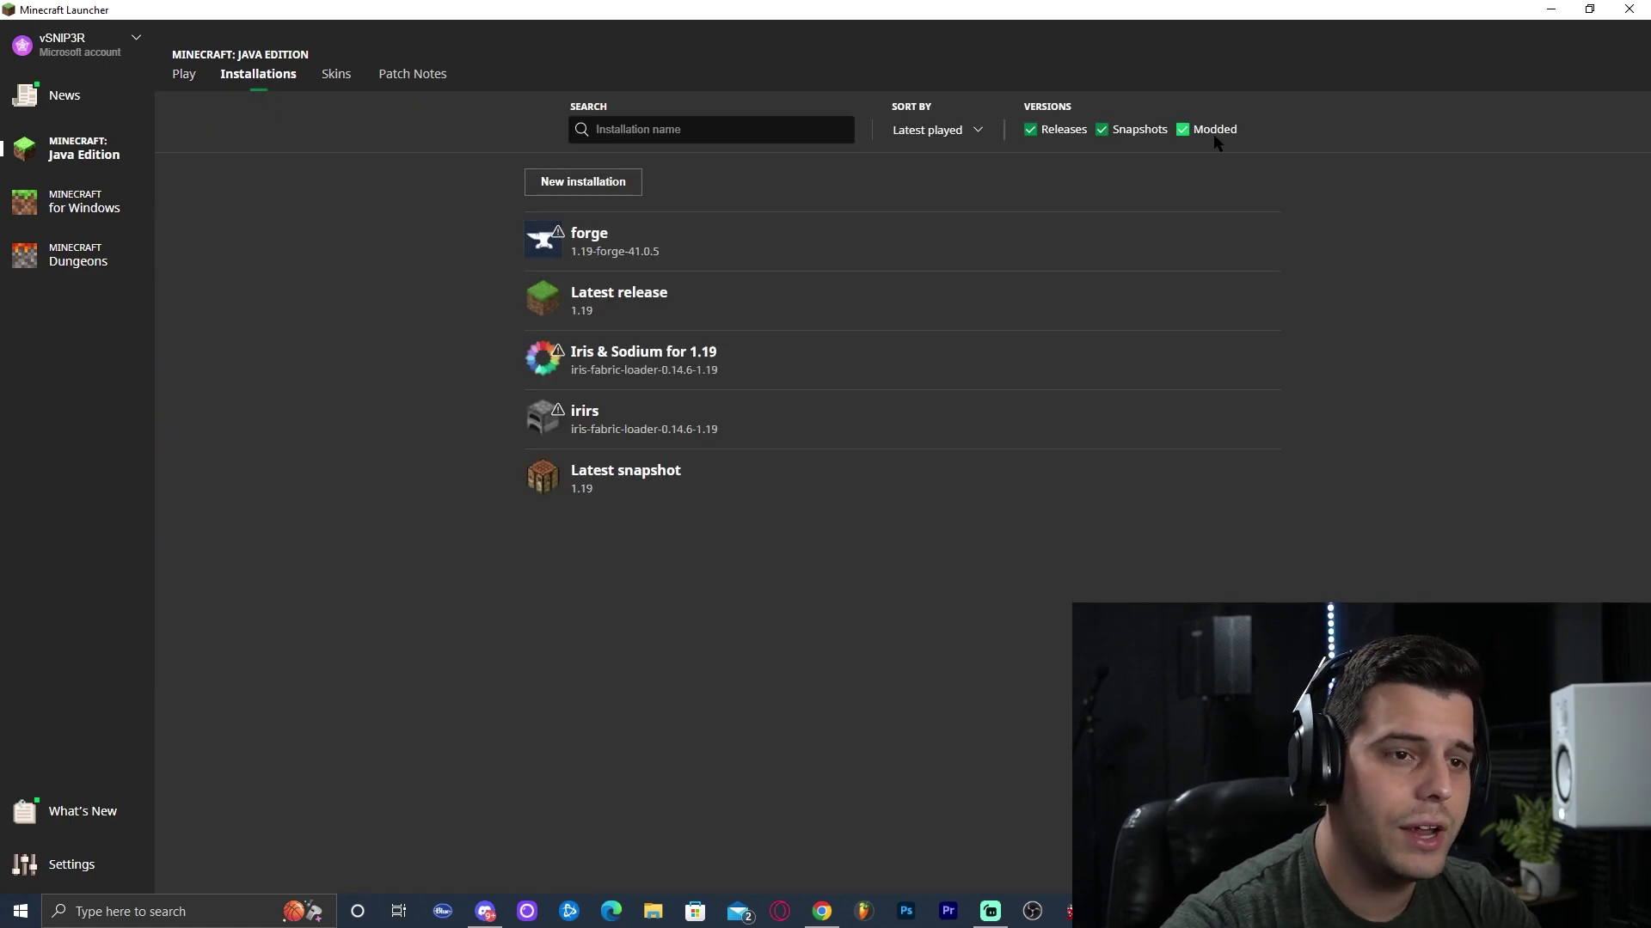
pyautogui.click(1183, 130)
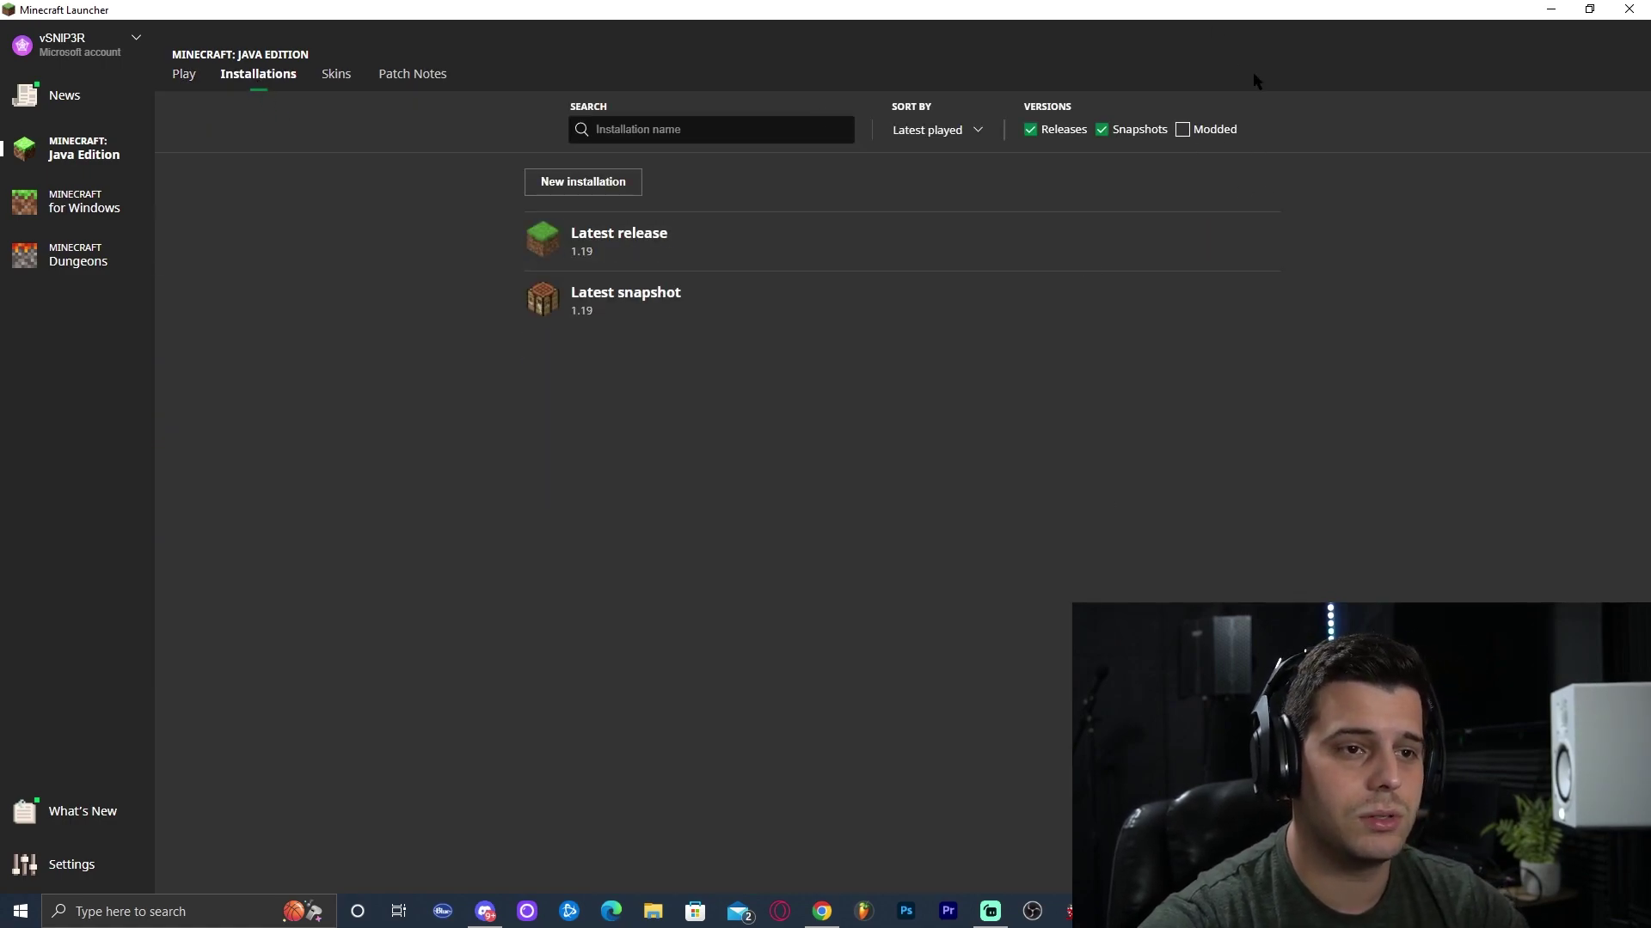
pyautogui.click(1183, 130)
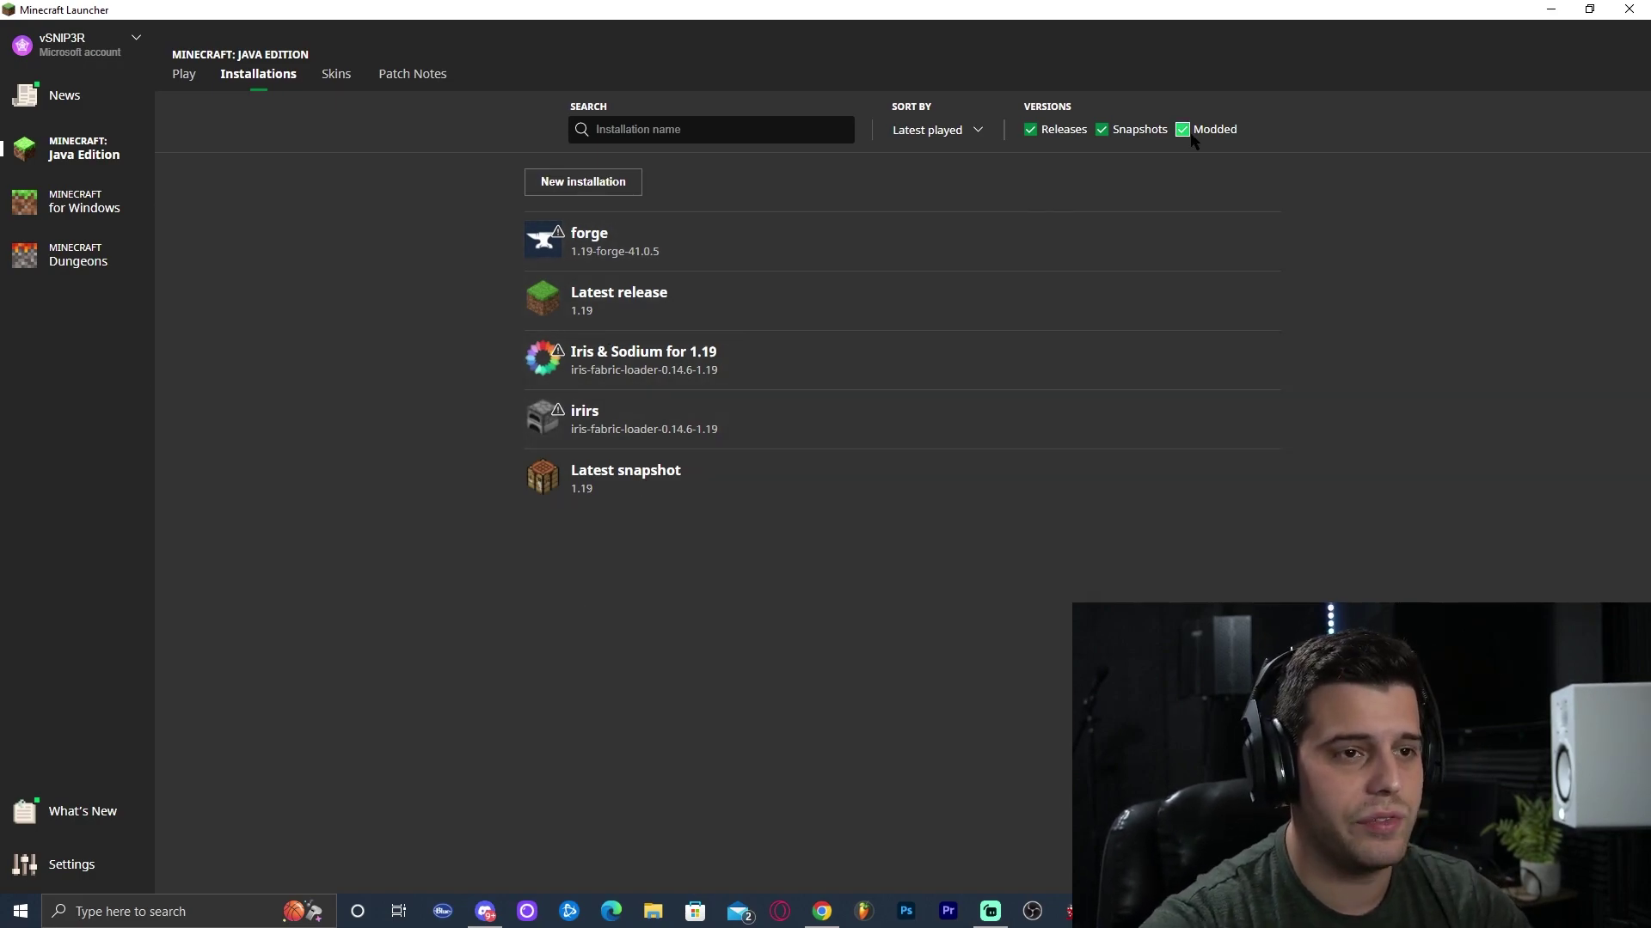
pyautogui.click(1183, 130)
pyautogui.click(1183, 130)
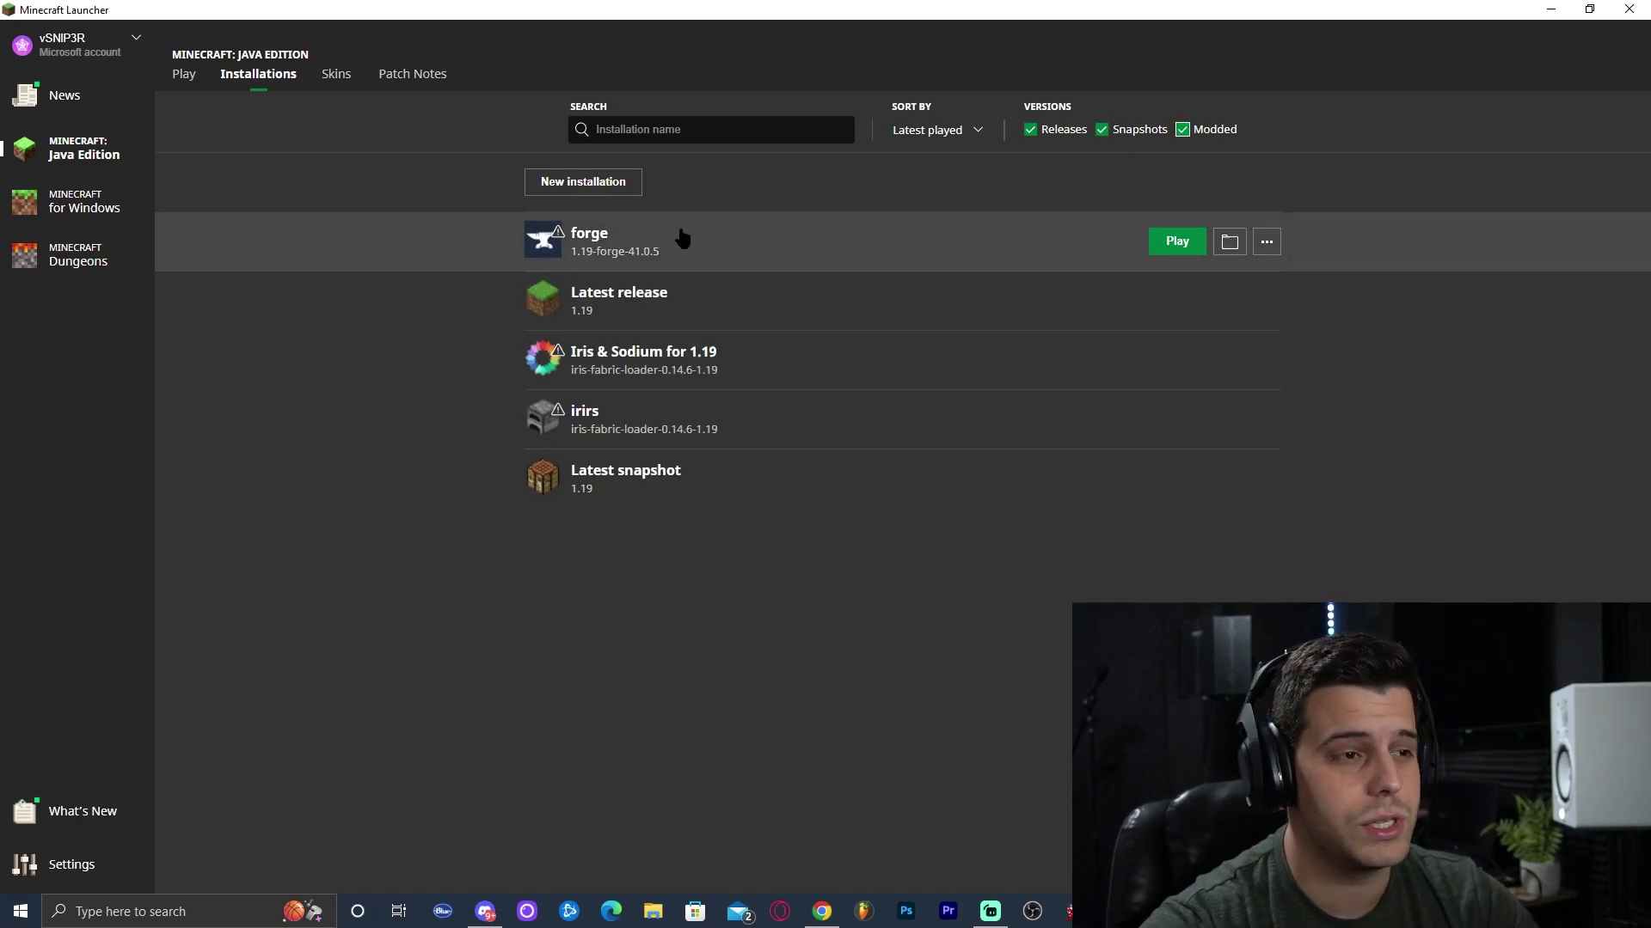
# Start a new installation named forge 1.19 using release 1.19-forge-41.0.5
pyautogui.click(593, 183)
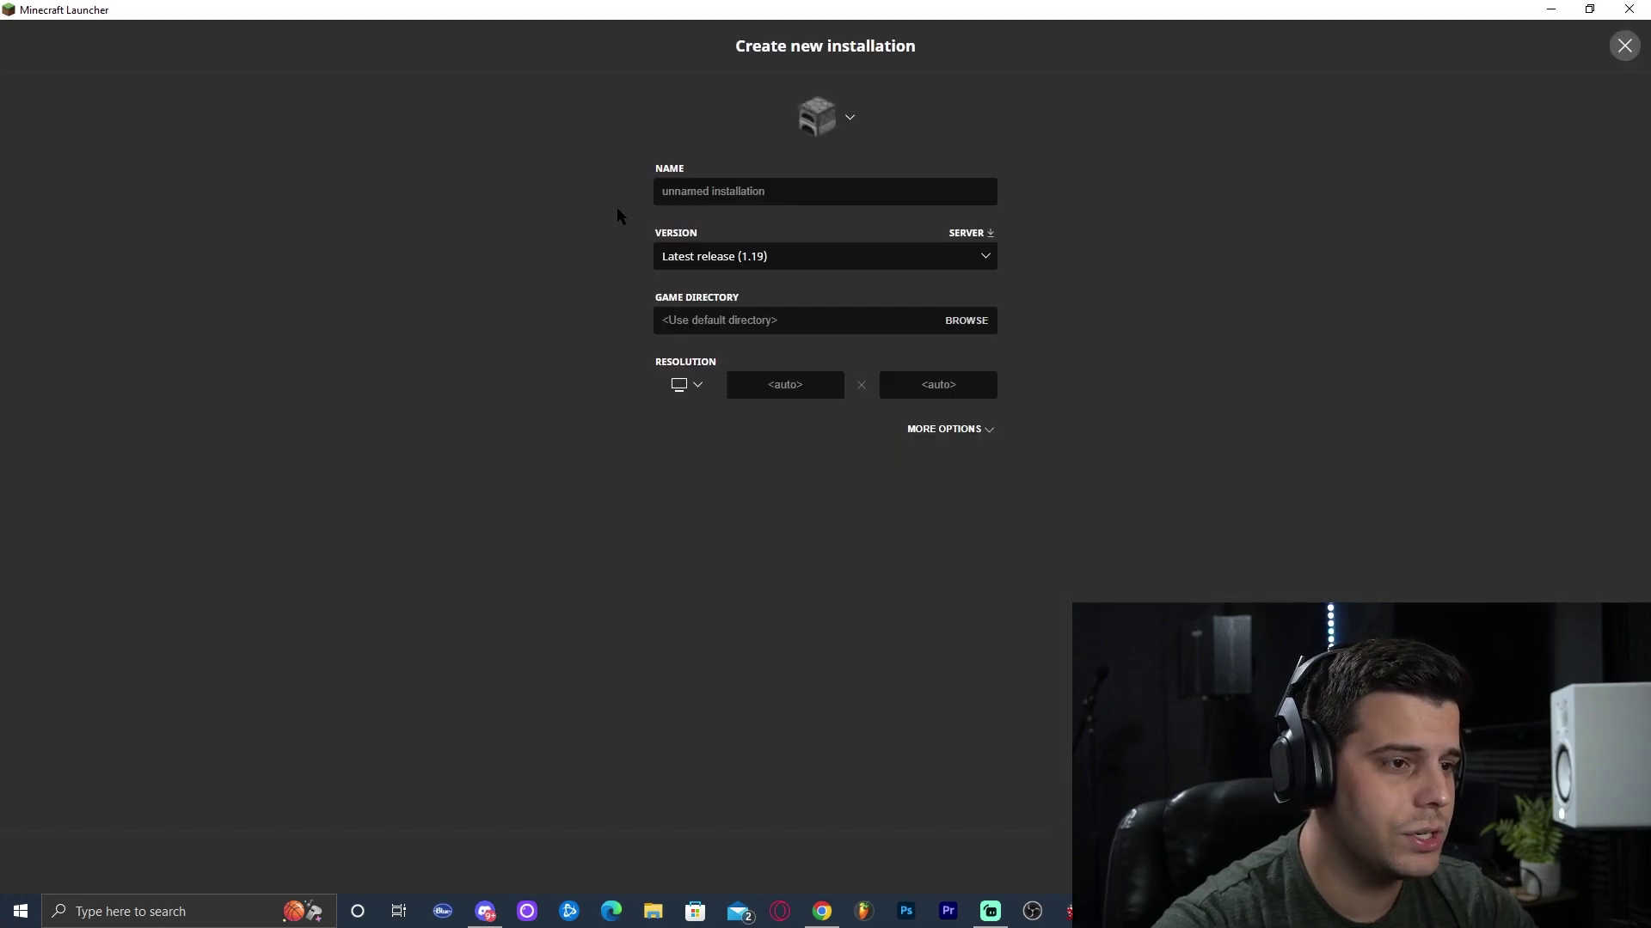
pyautogui.click(854, 179)
pyautogui.write('forge')
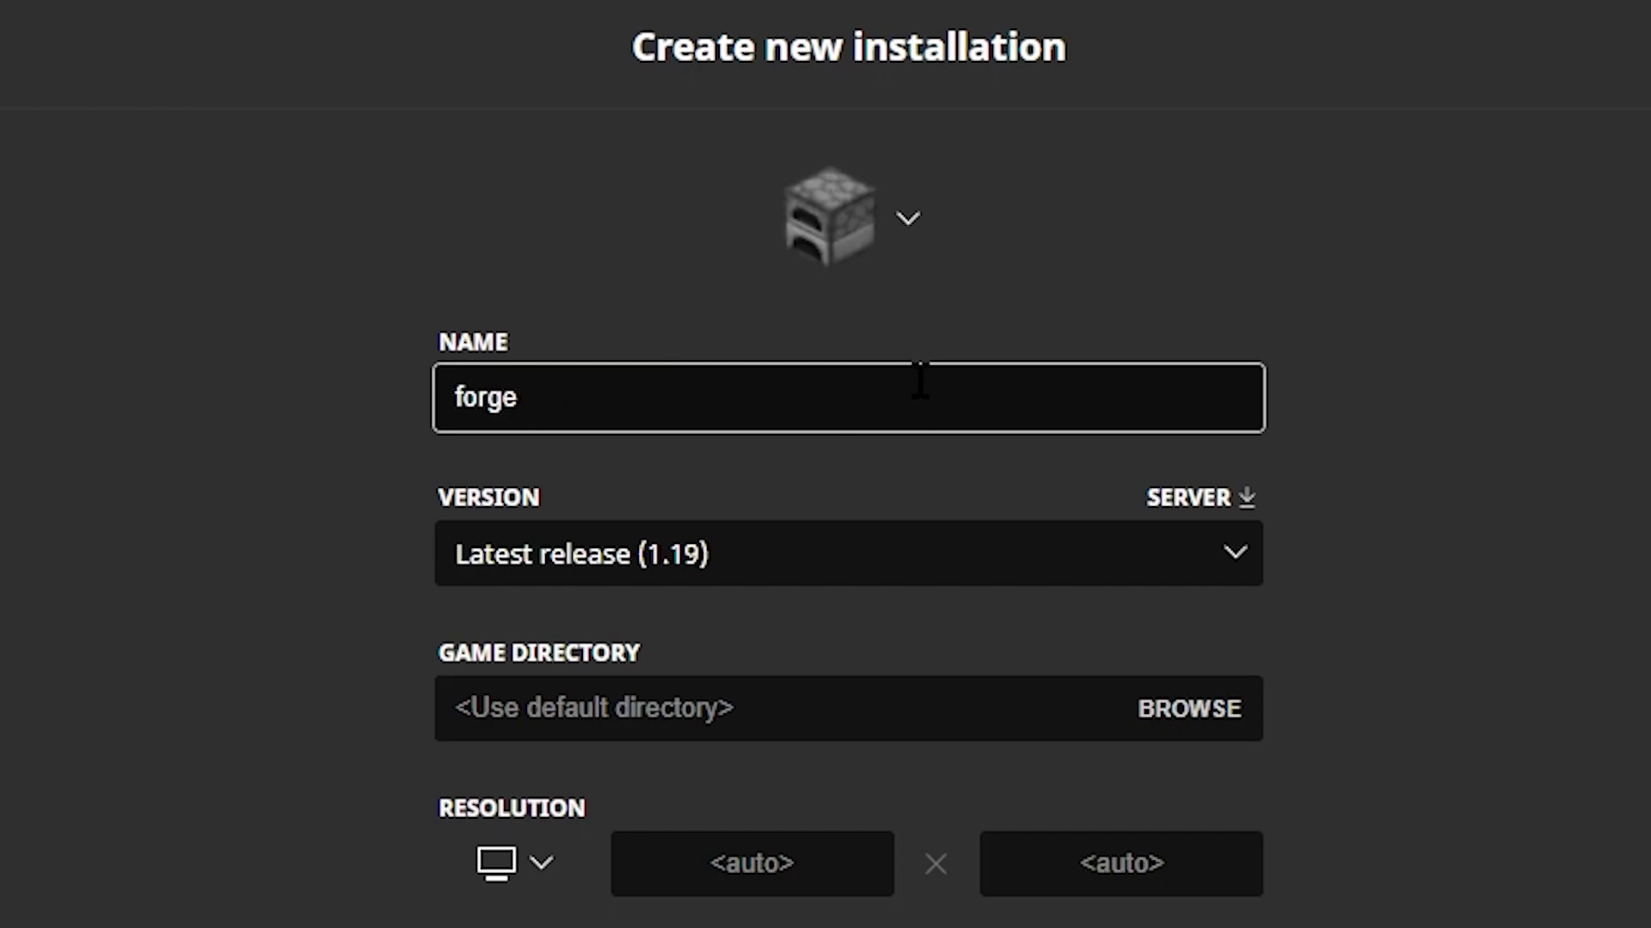
pyautogui.write(' 2119')
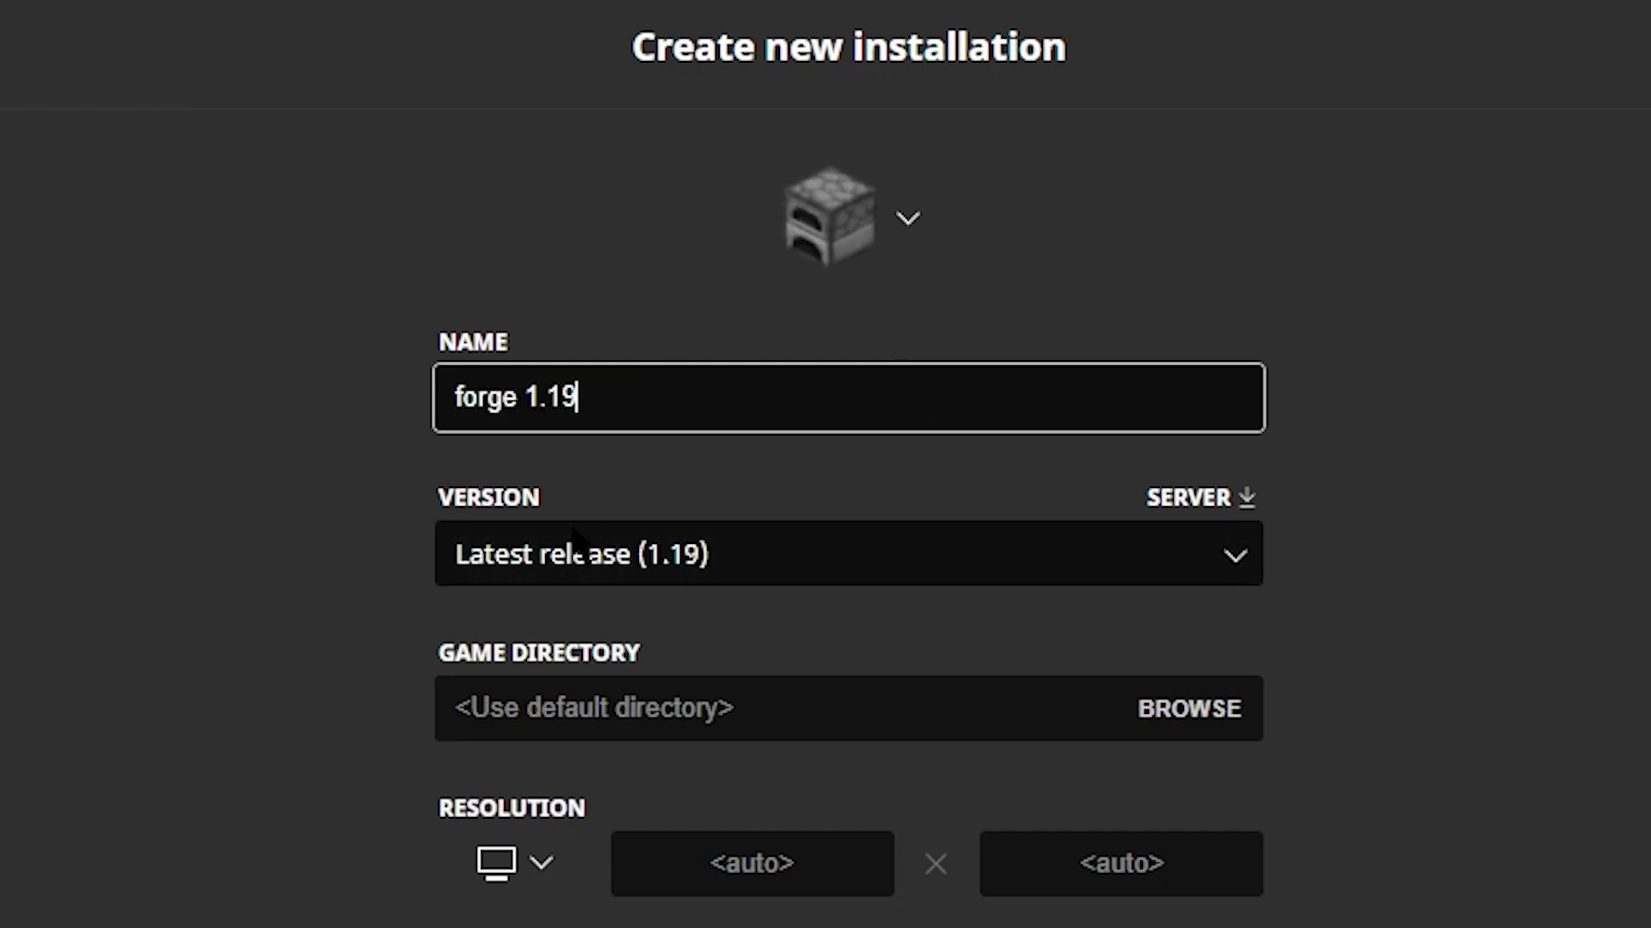
pyautogui.click(838, 567)
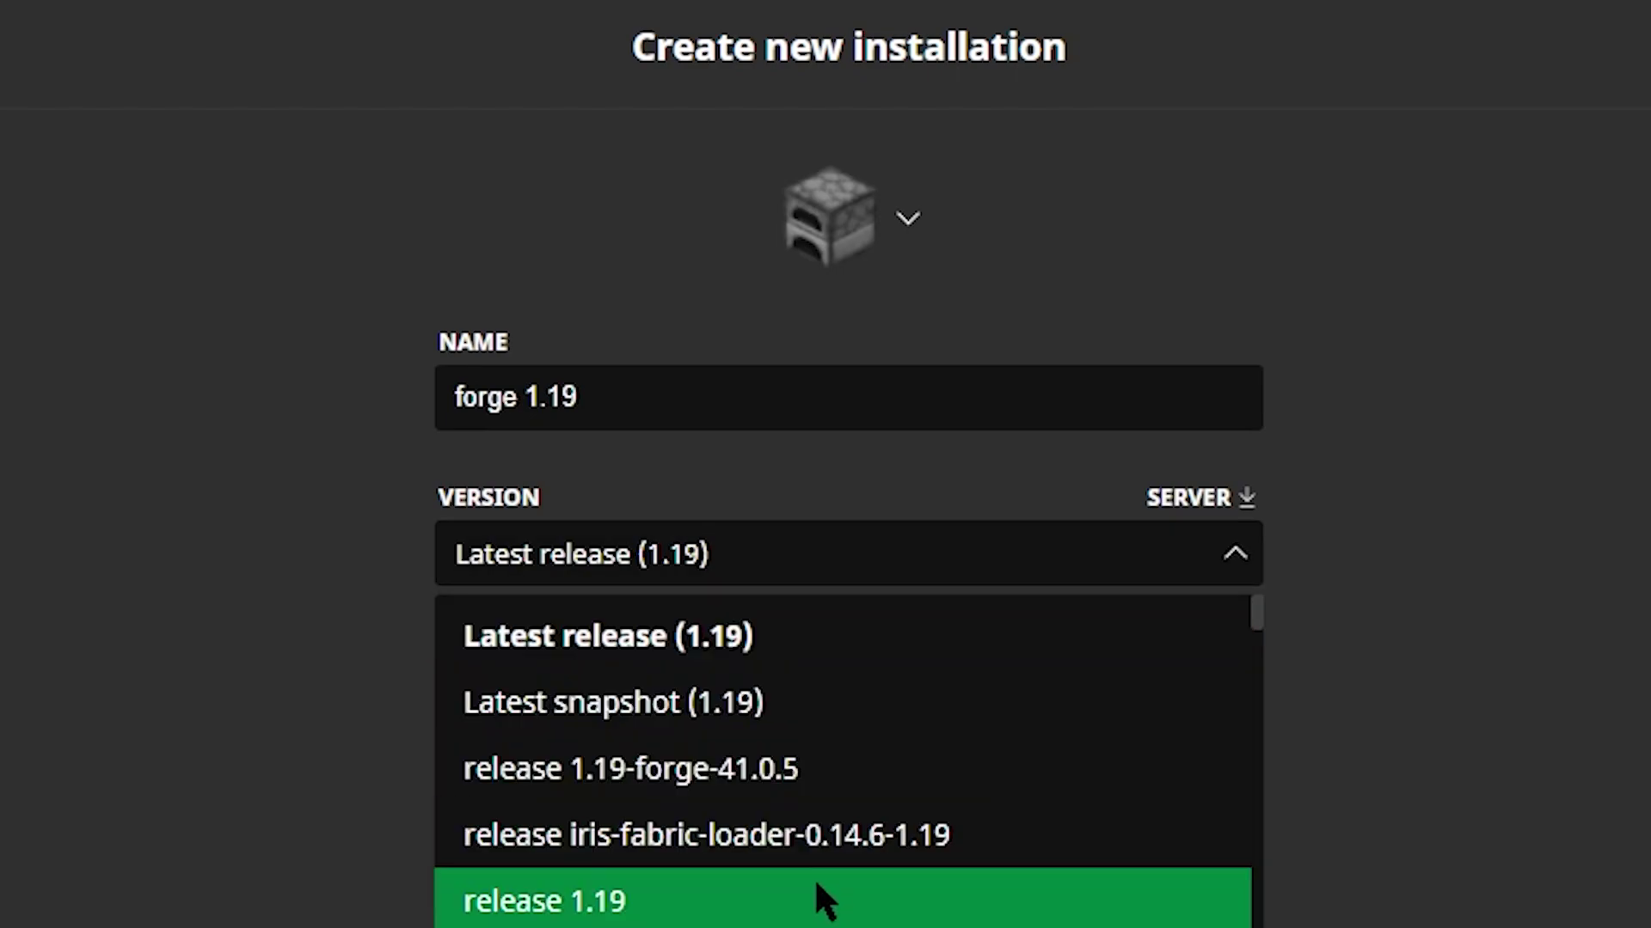
pyautogui.scroll(-3, 860, 889)
pyautogui.scroll(-9, 909, 885)
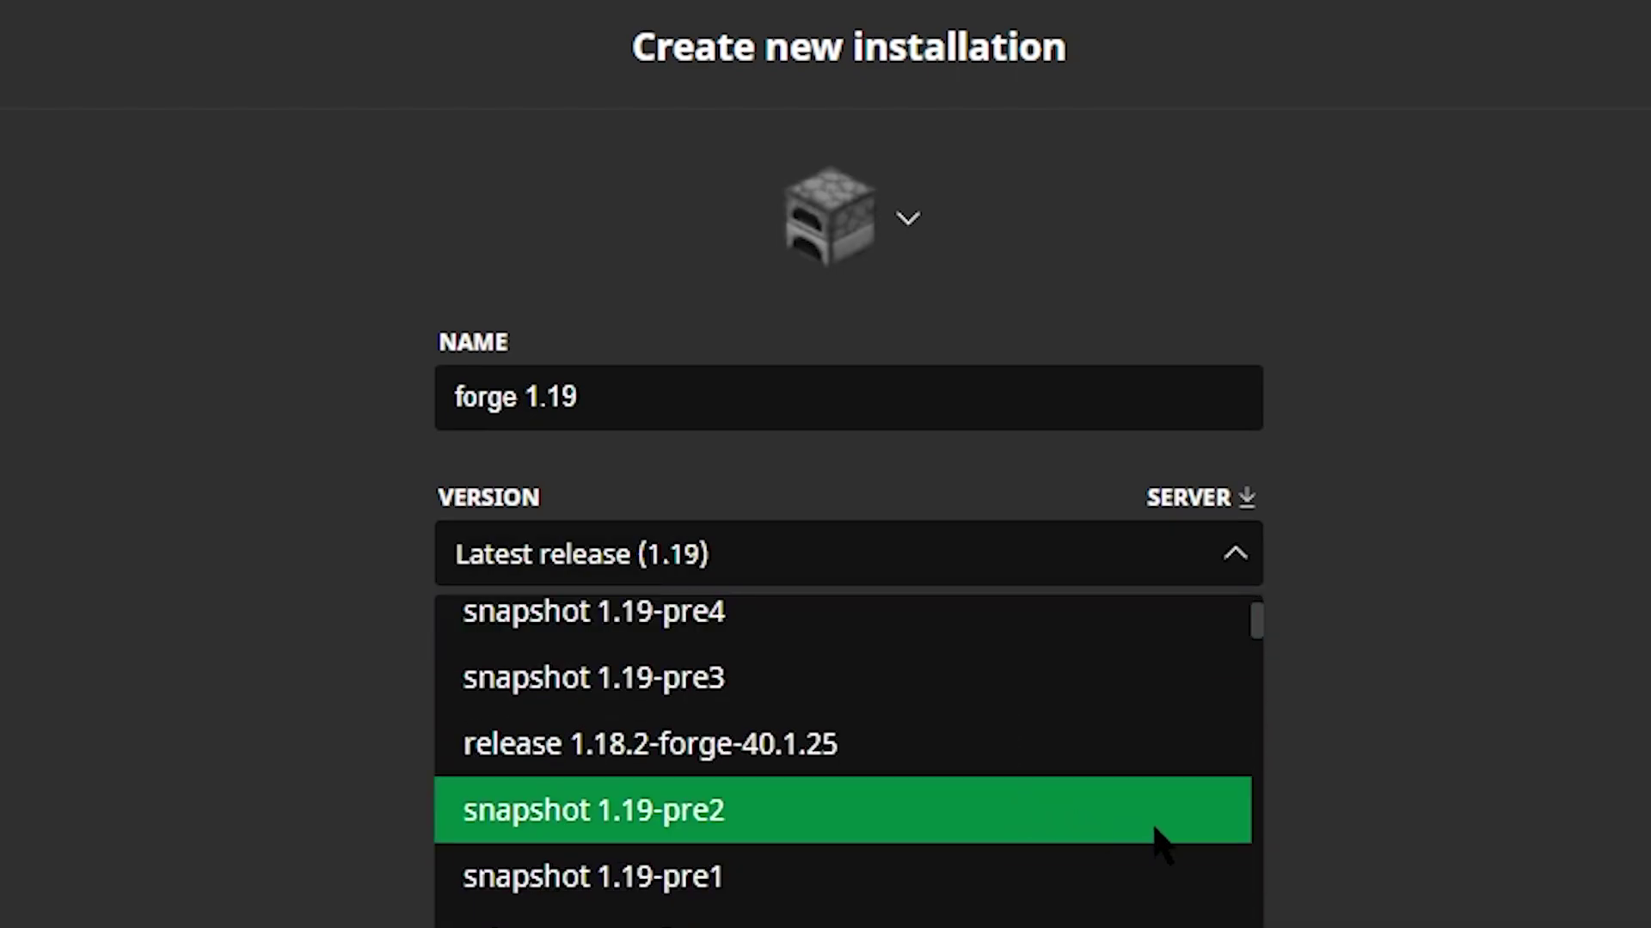
pyautogui.scroll(15, 859, 911)
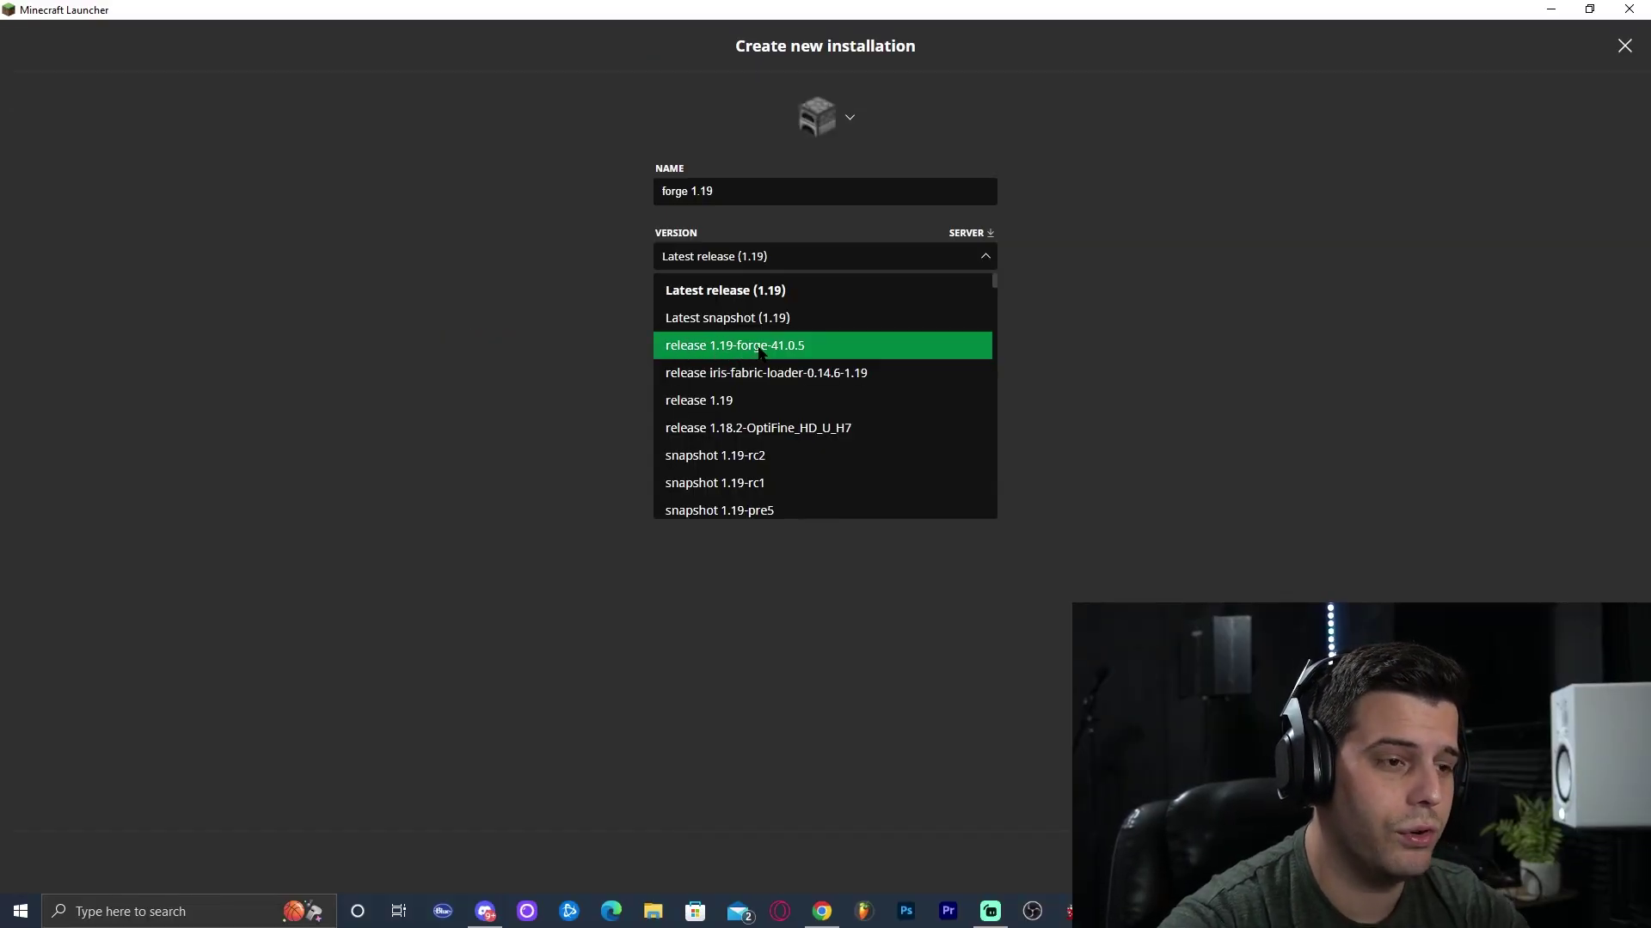
pyautogui.scroll(-3, 760, 353)
pyautogui.scroll(3, 759, 353)
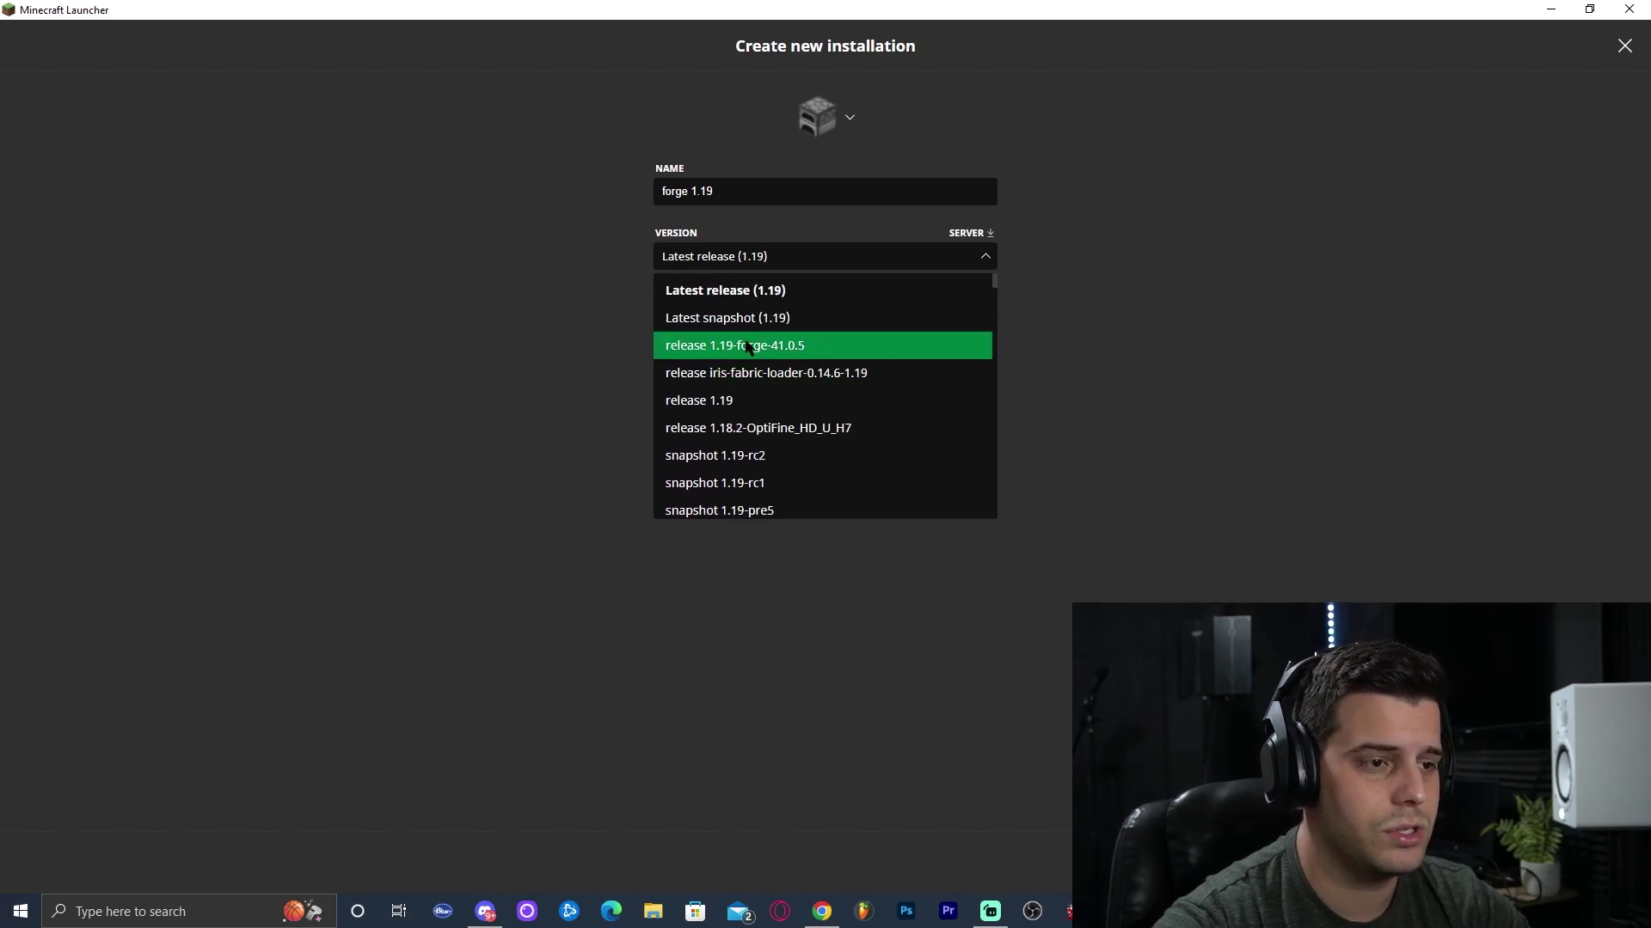
pyautogui.click(746, 347)
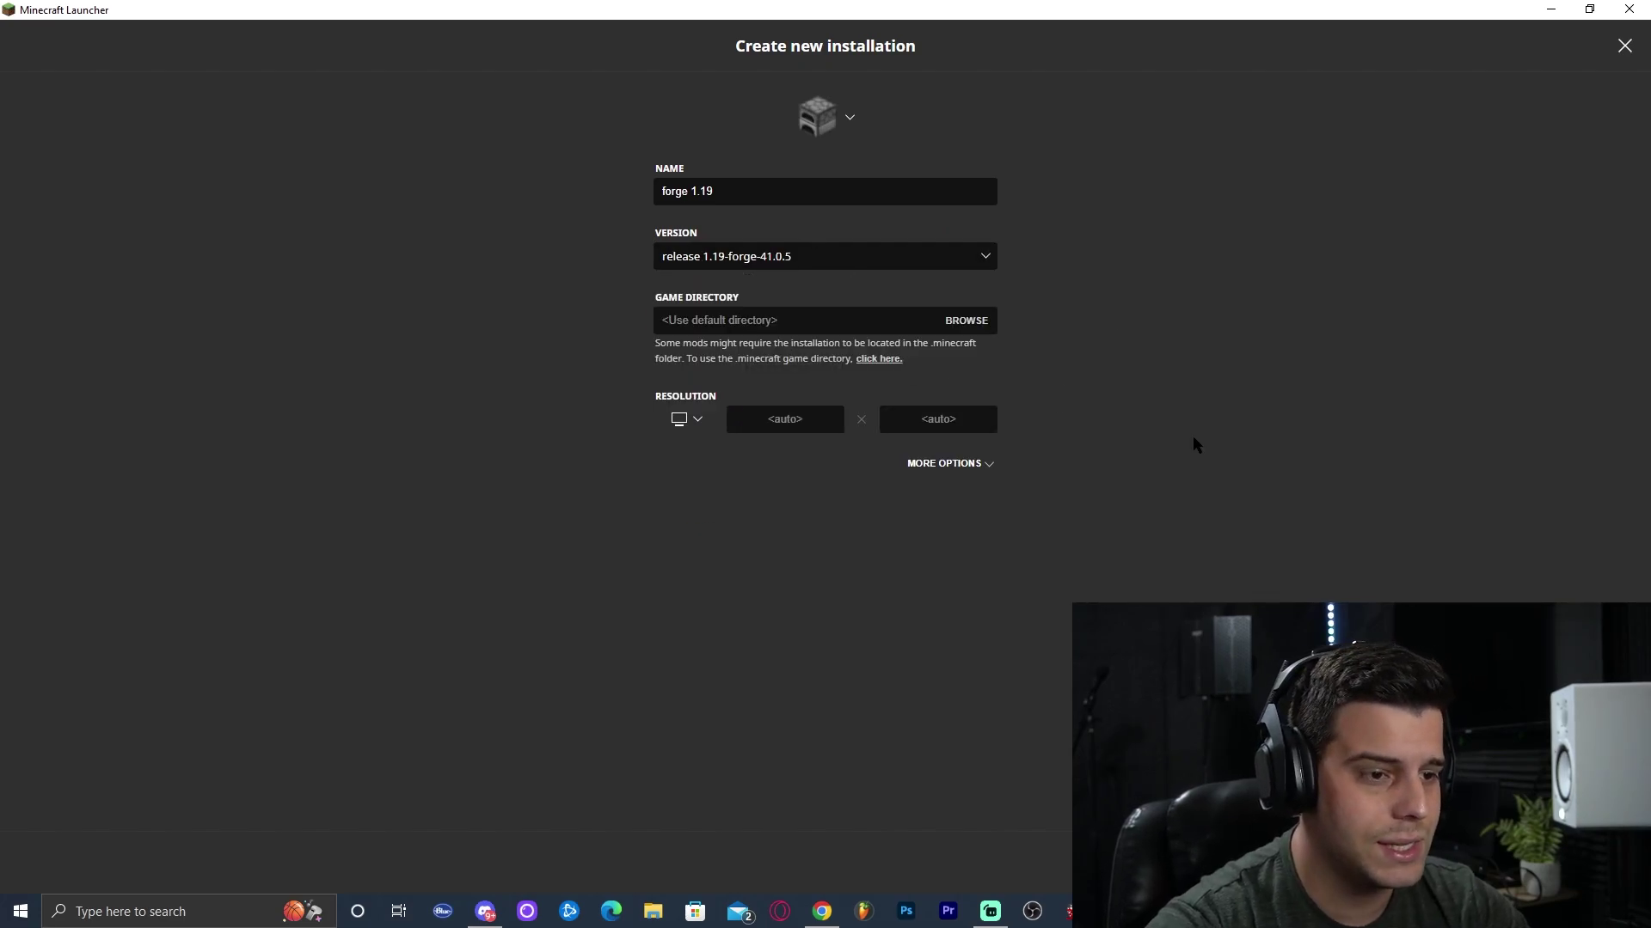
# Give the installation the cake icon and create it
pyautogui.click(819, 117)
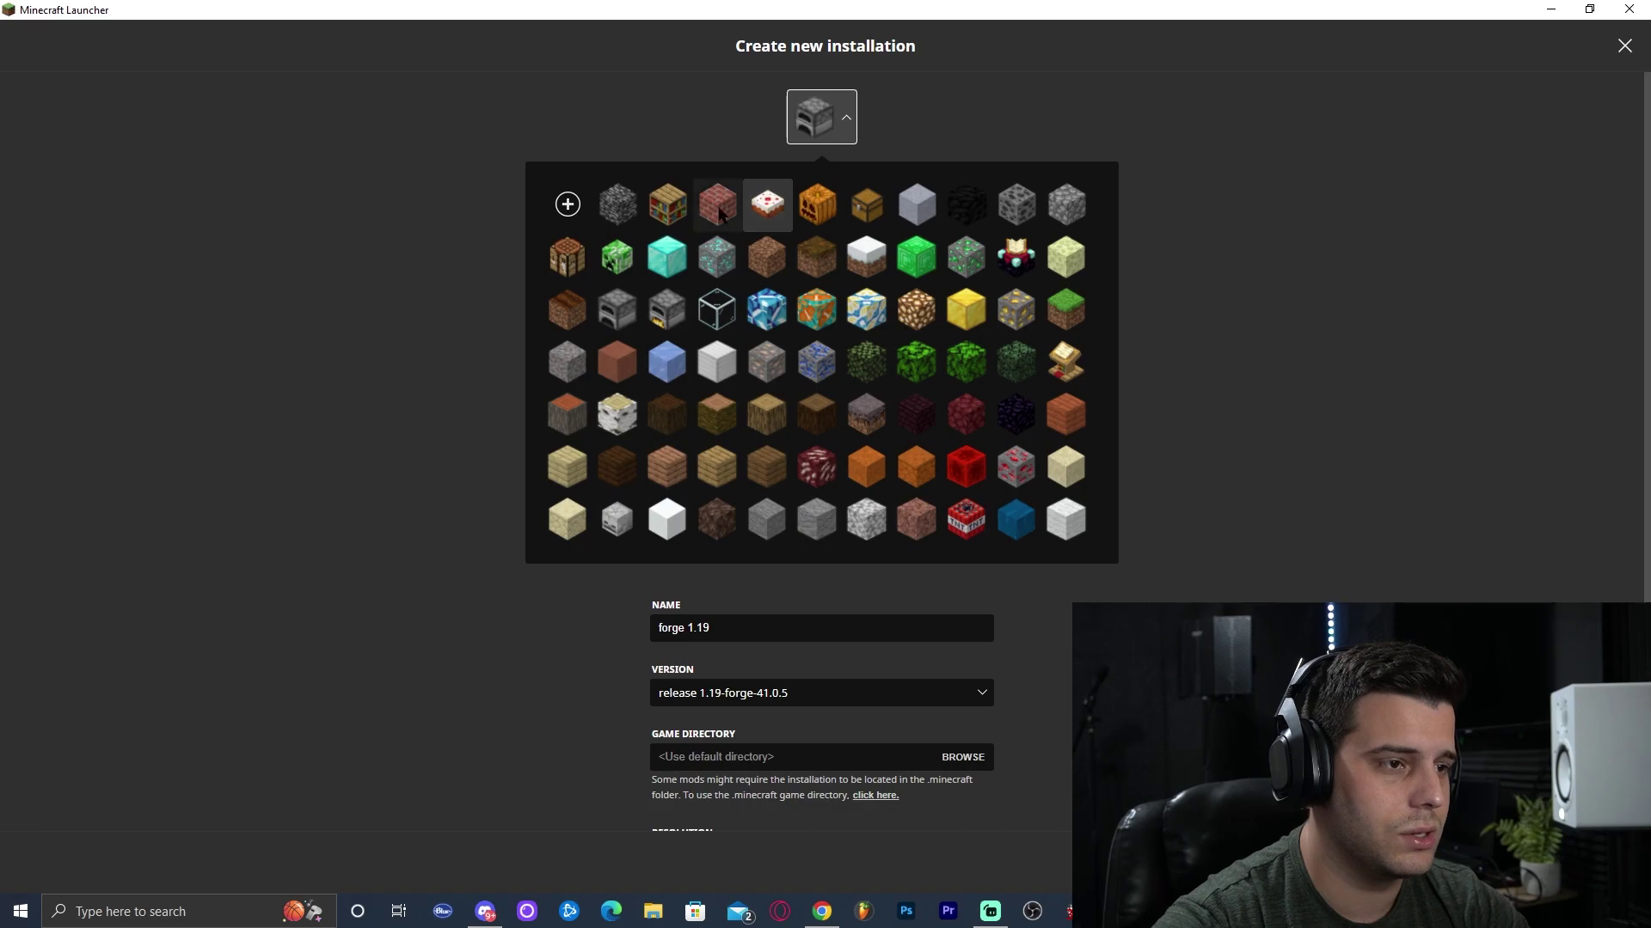
pyautogui.click(767, 204)
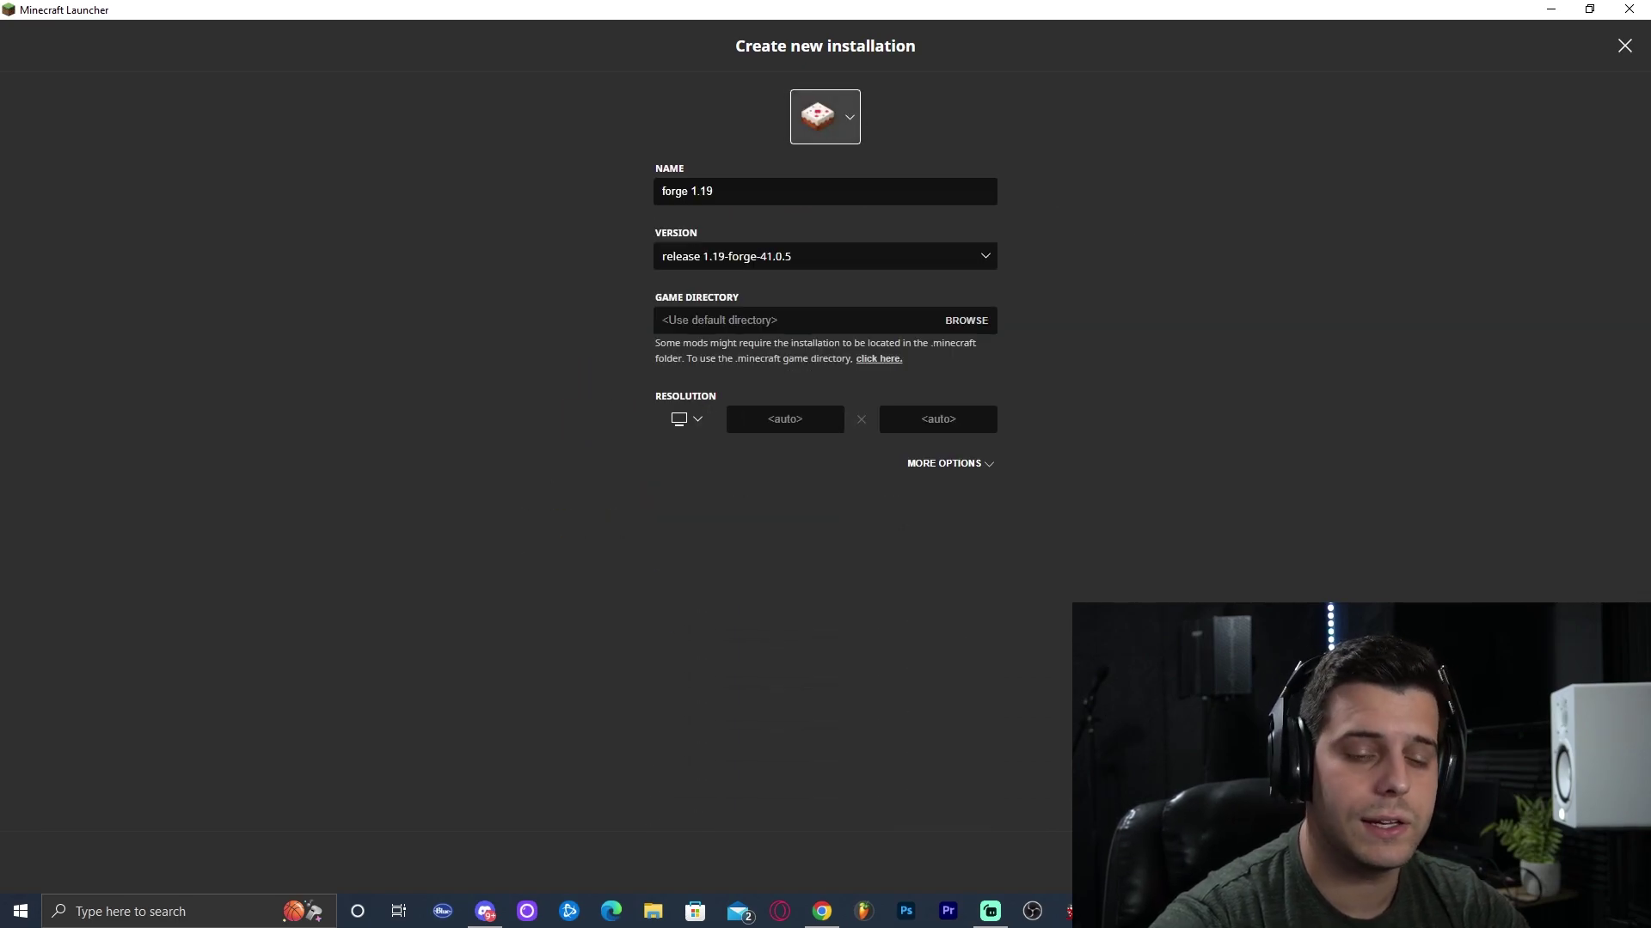
pyautogui.click(1592, 862)
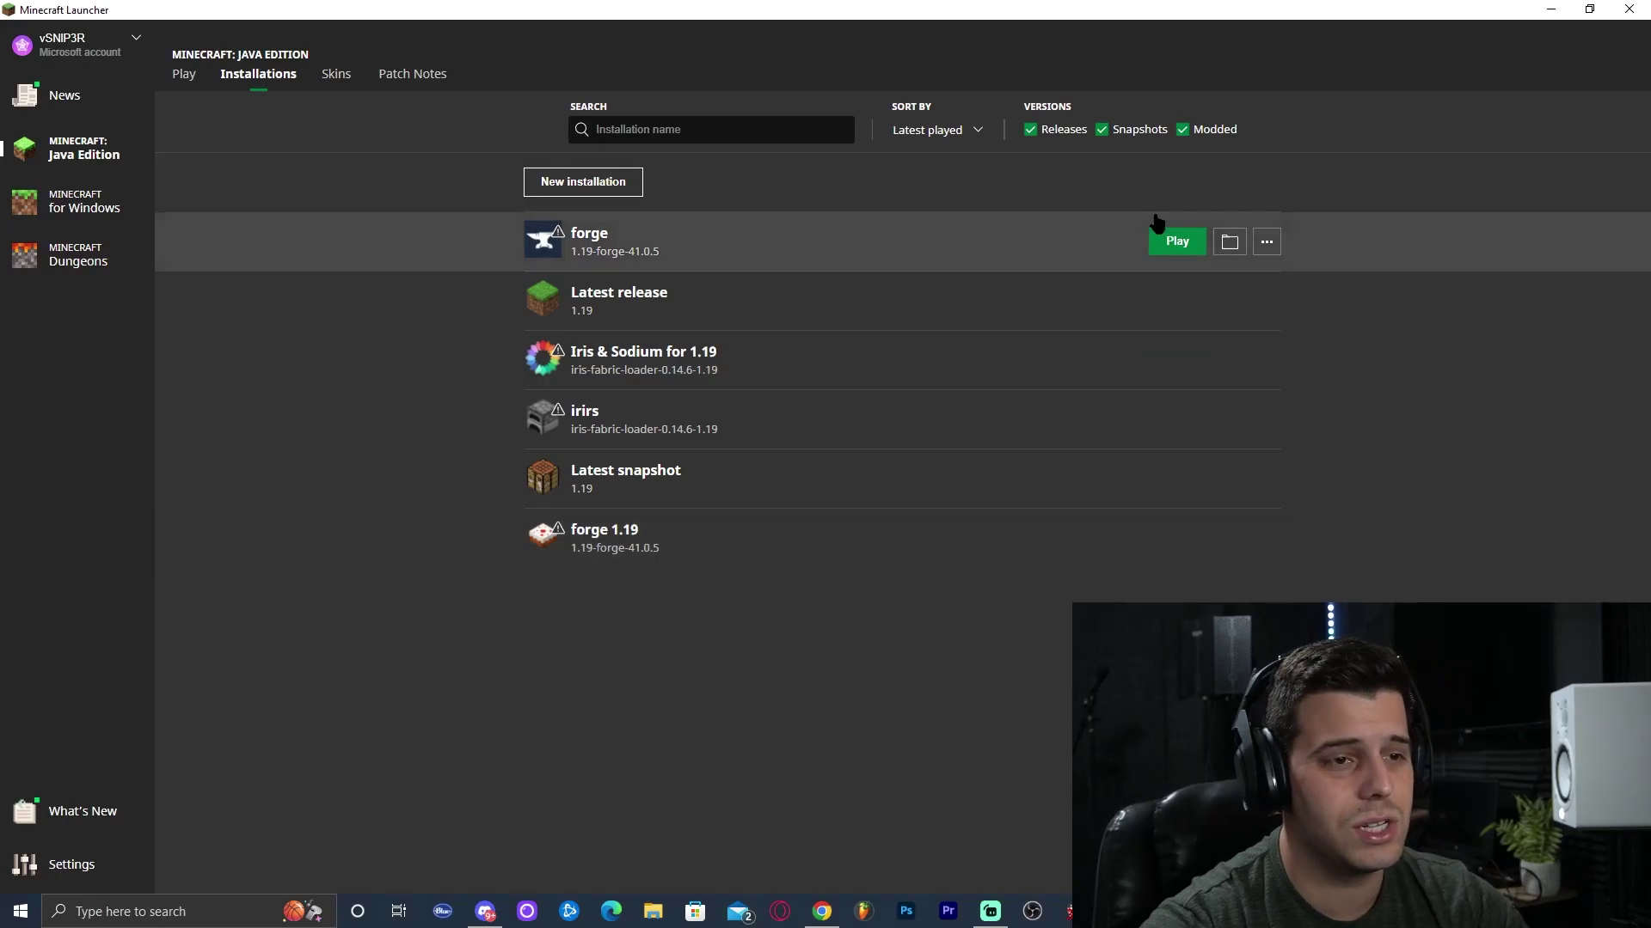
# Play the forge 1.19 installation from the Play page and accept the modified-installation warning
pyautogui.click(184, 73)
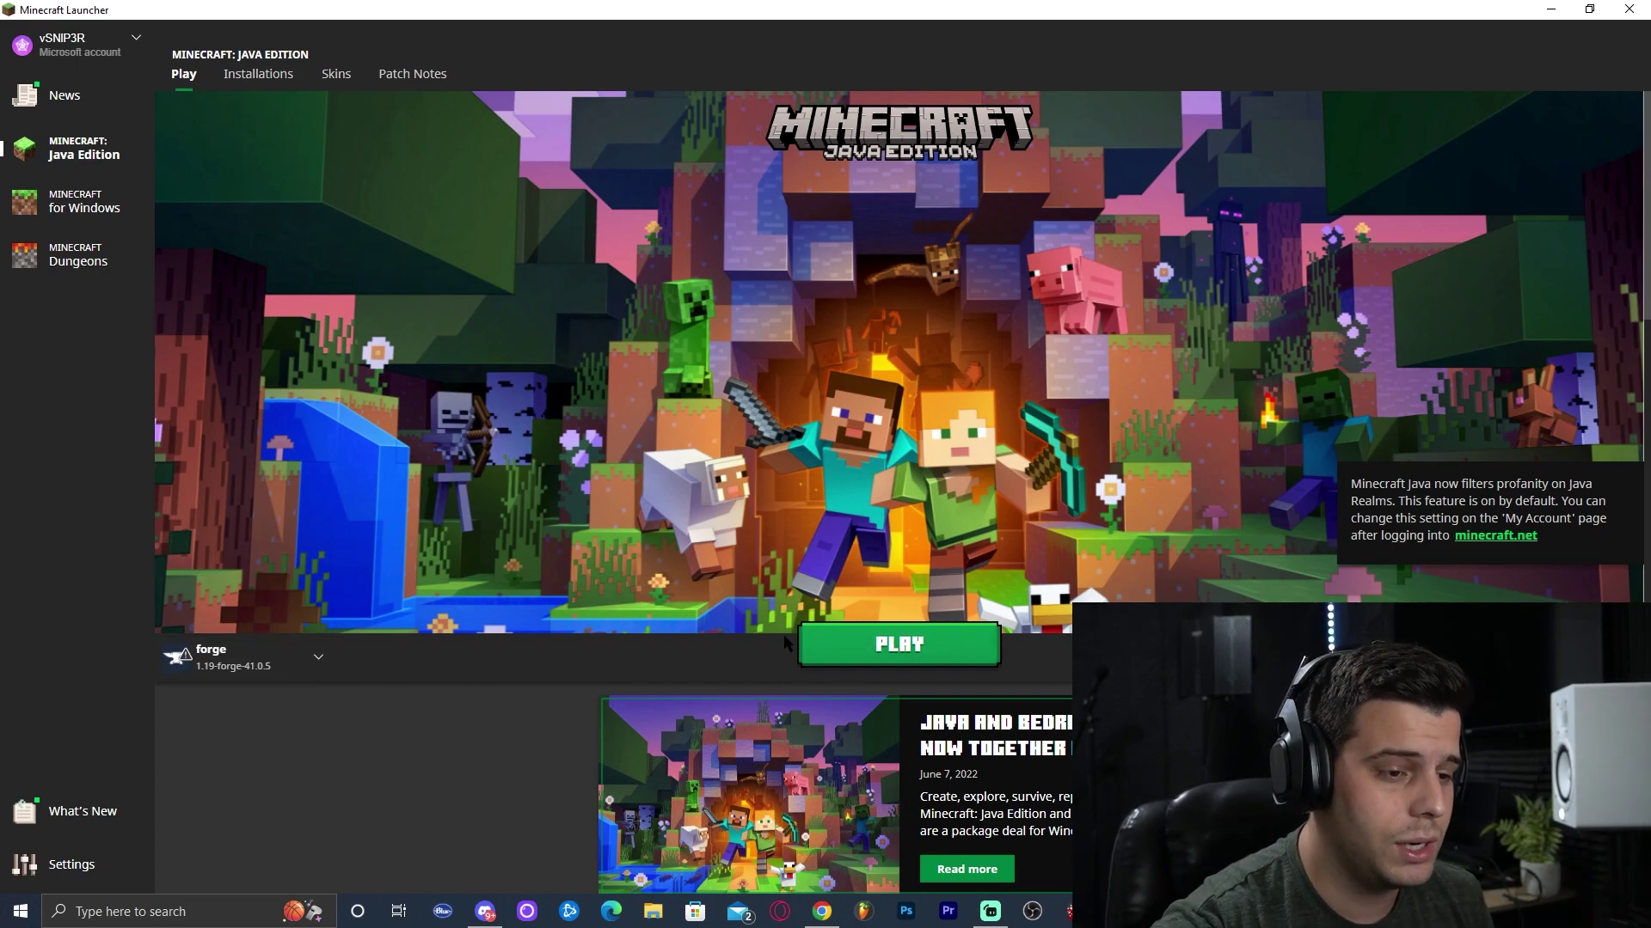
pyautogui.click(899, 647)
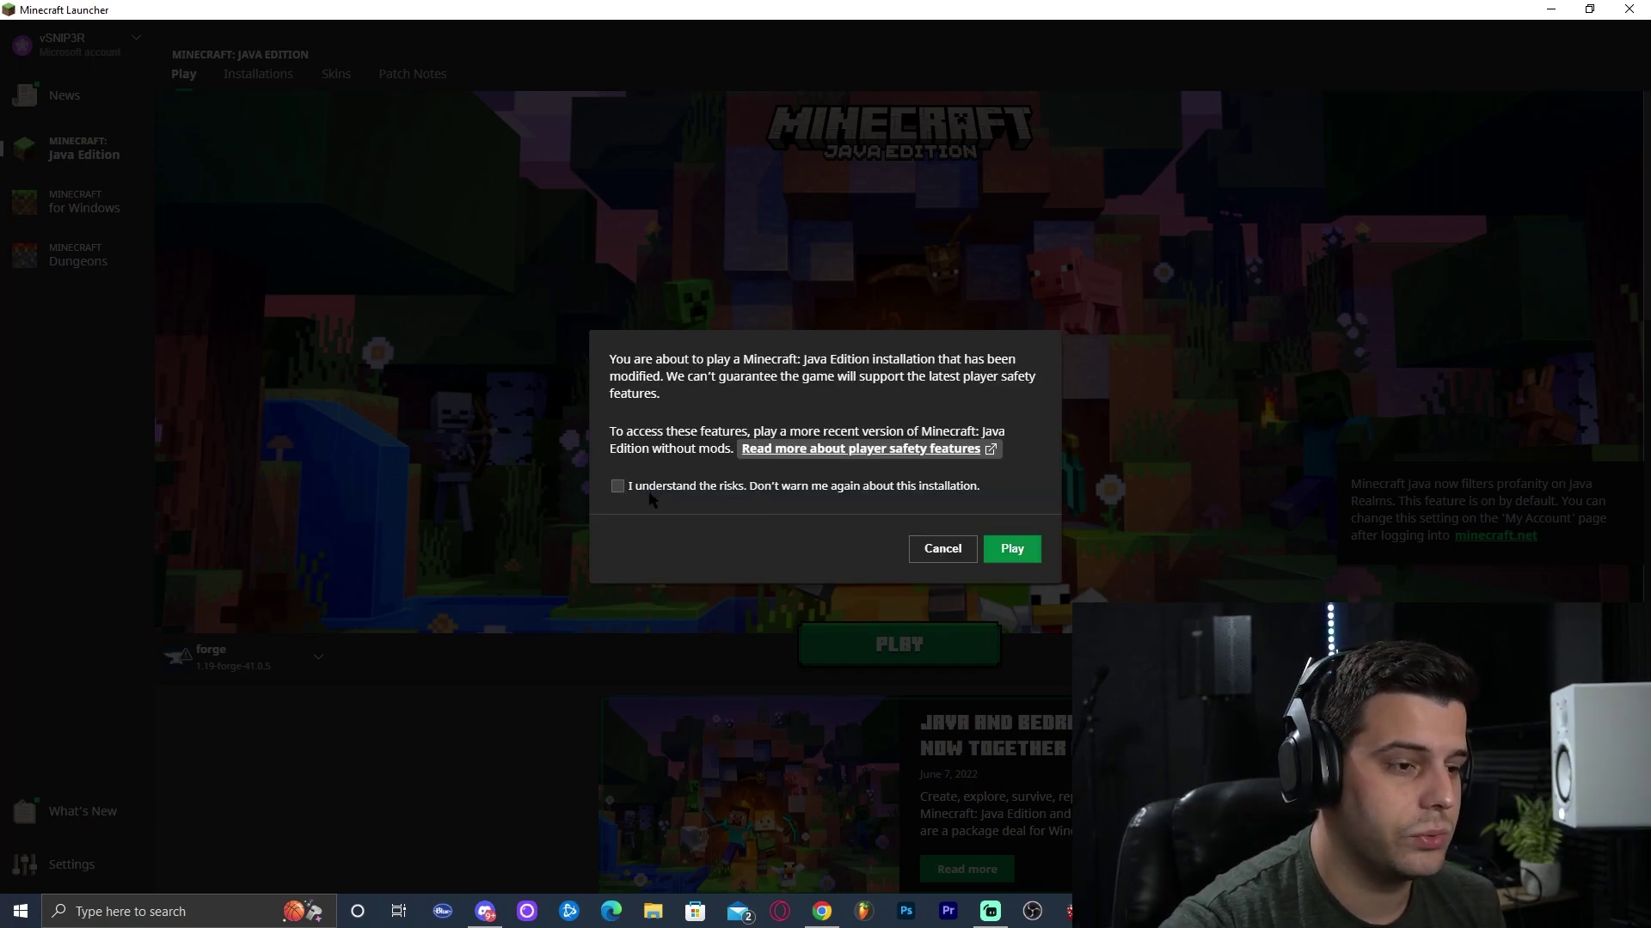
pyautogui.click(1025, 547)
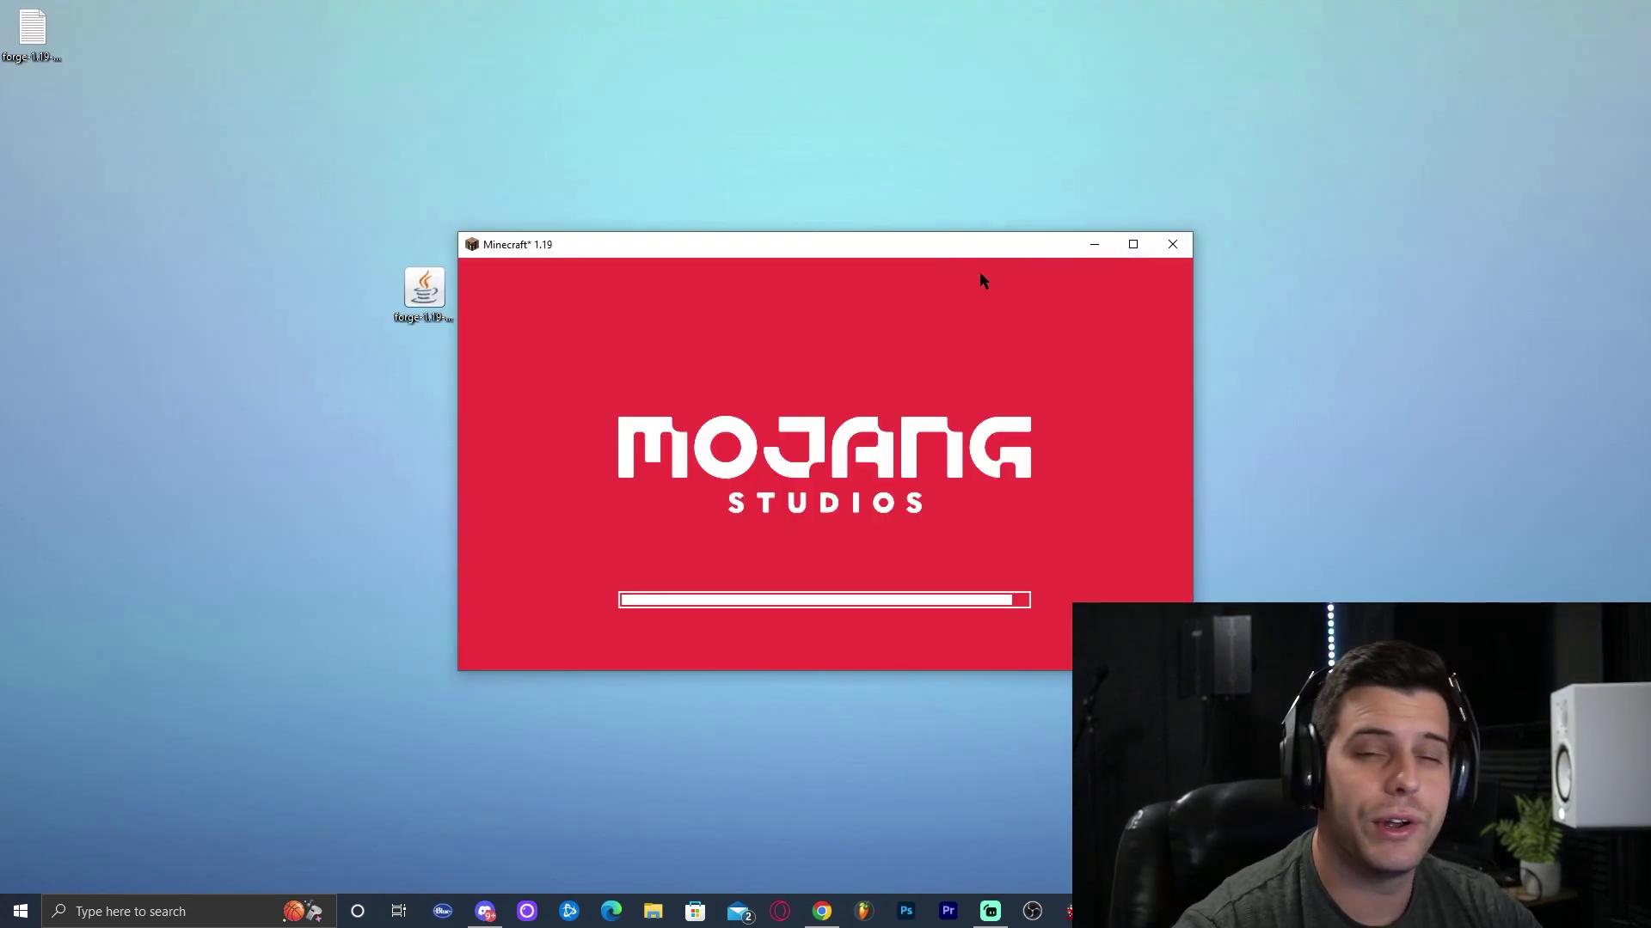
# Drag the loading Minecraft window up and to the left
pyautogui.moveTo(928, 240); pyautogui.dragTo(866, 198)
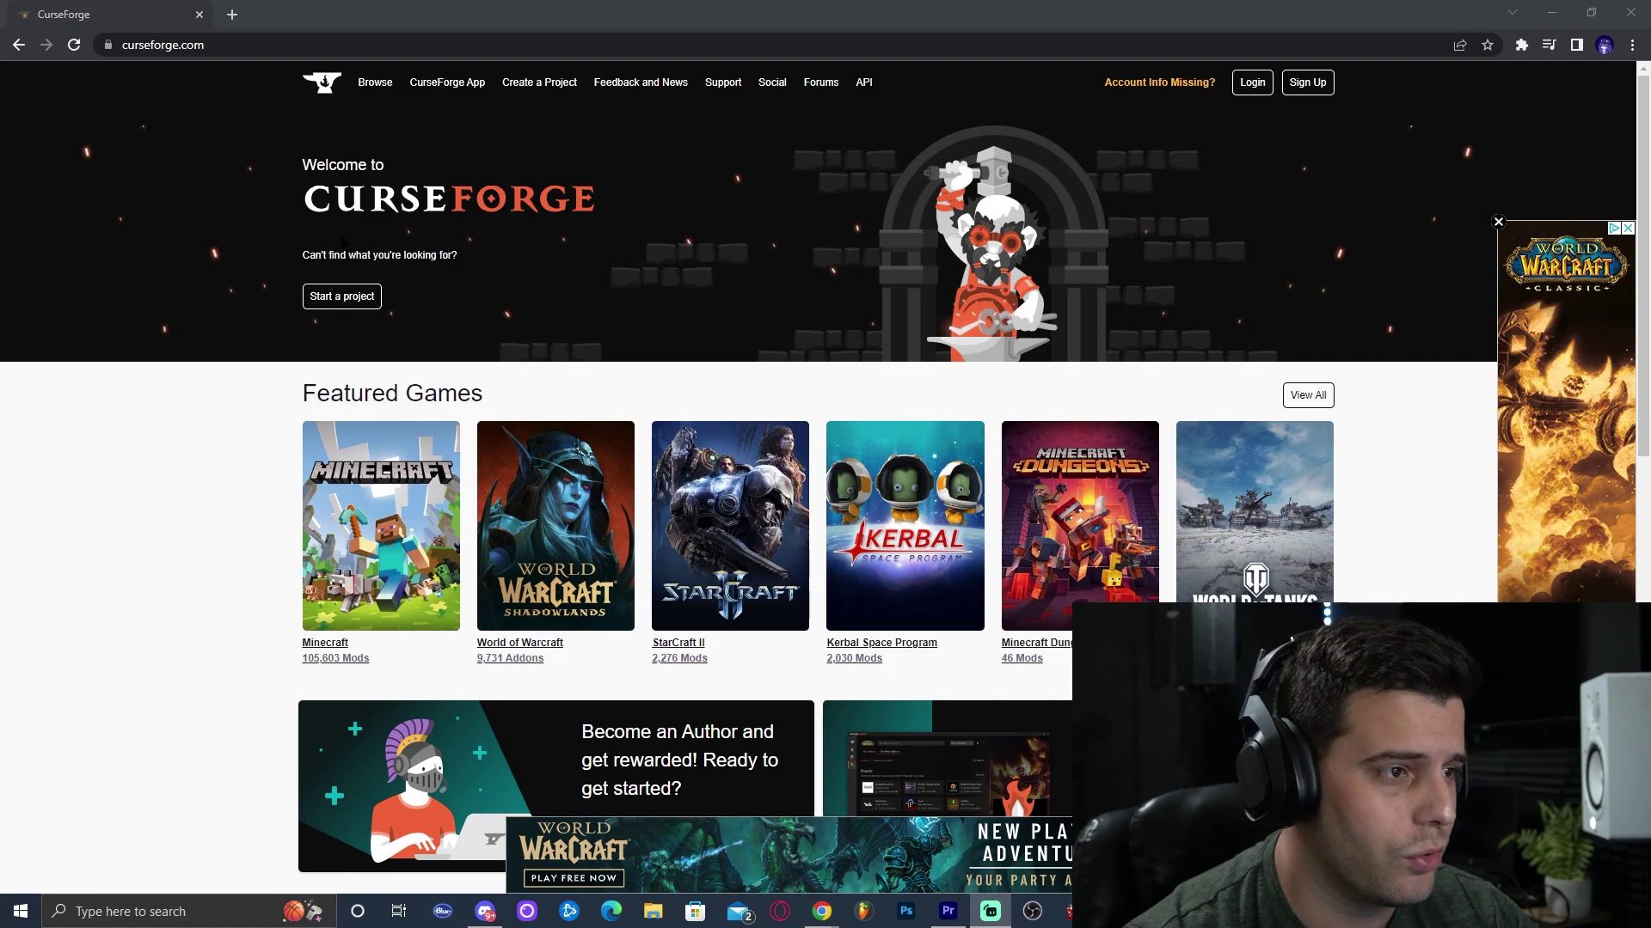
# Open CurseForge's Minecraft mods listing and filter it to game version Minecraft 1.19
pyautogui.click(336, 587)
pyautogui.scroll(-3, 874, 347)
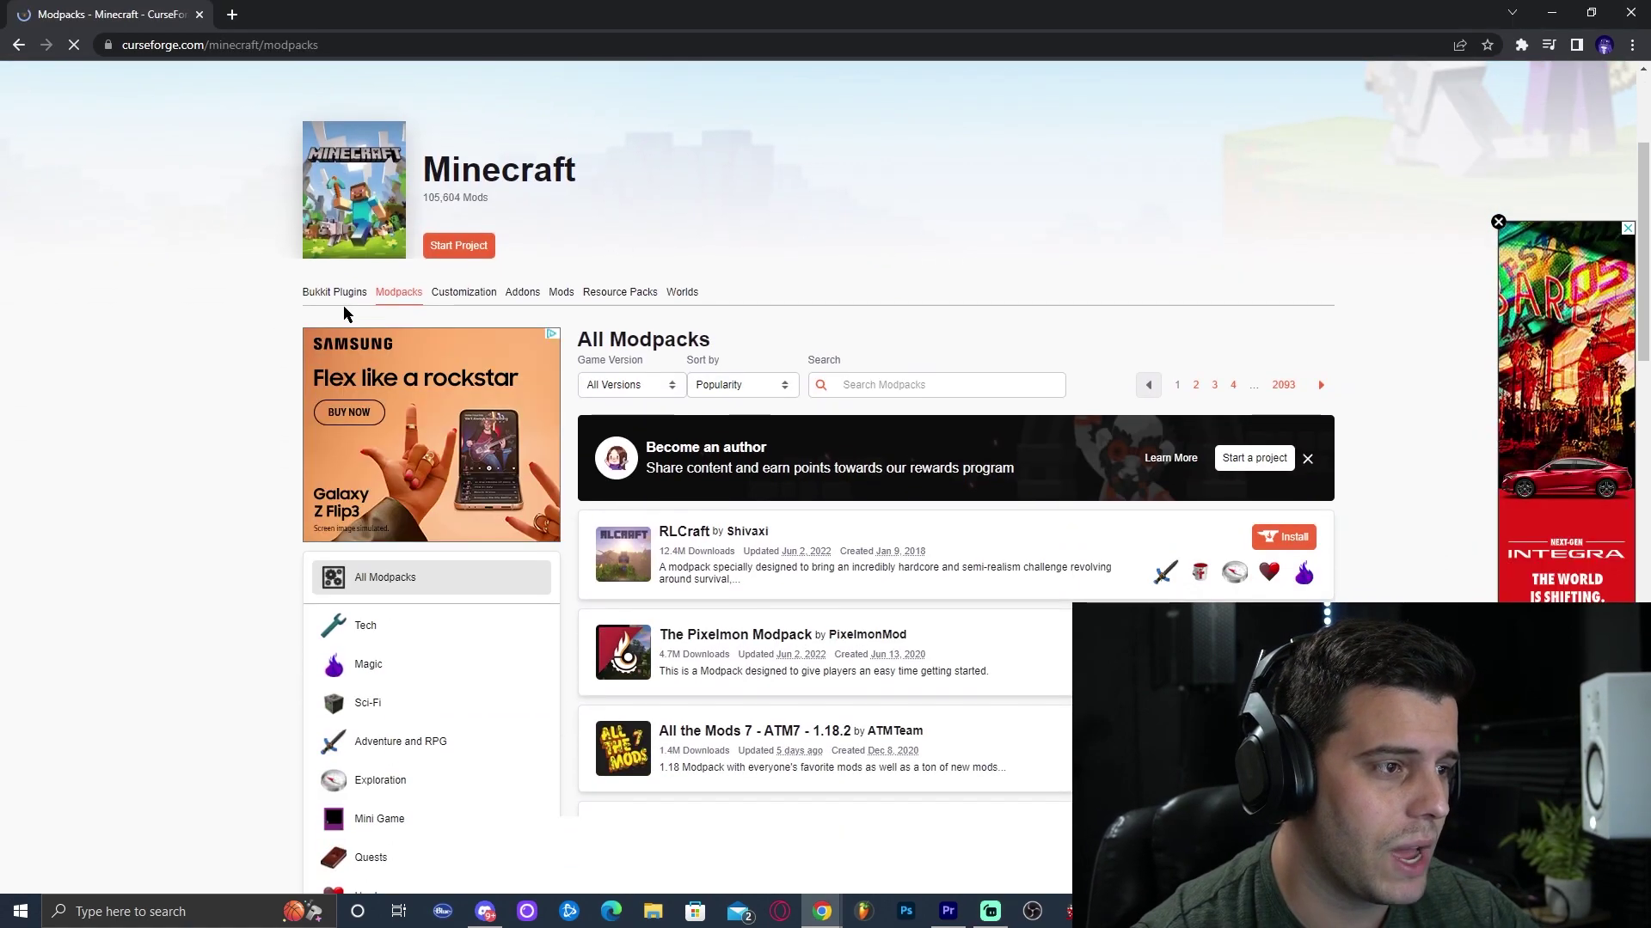
pyautogui.click(561, 293)
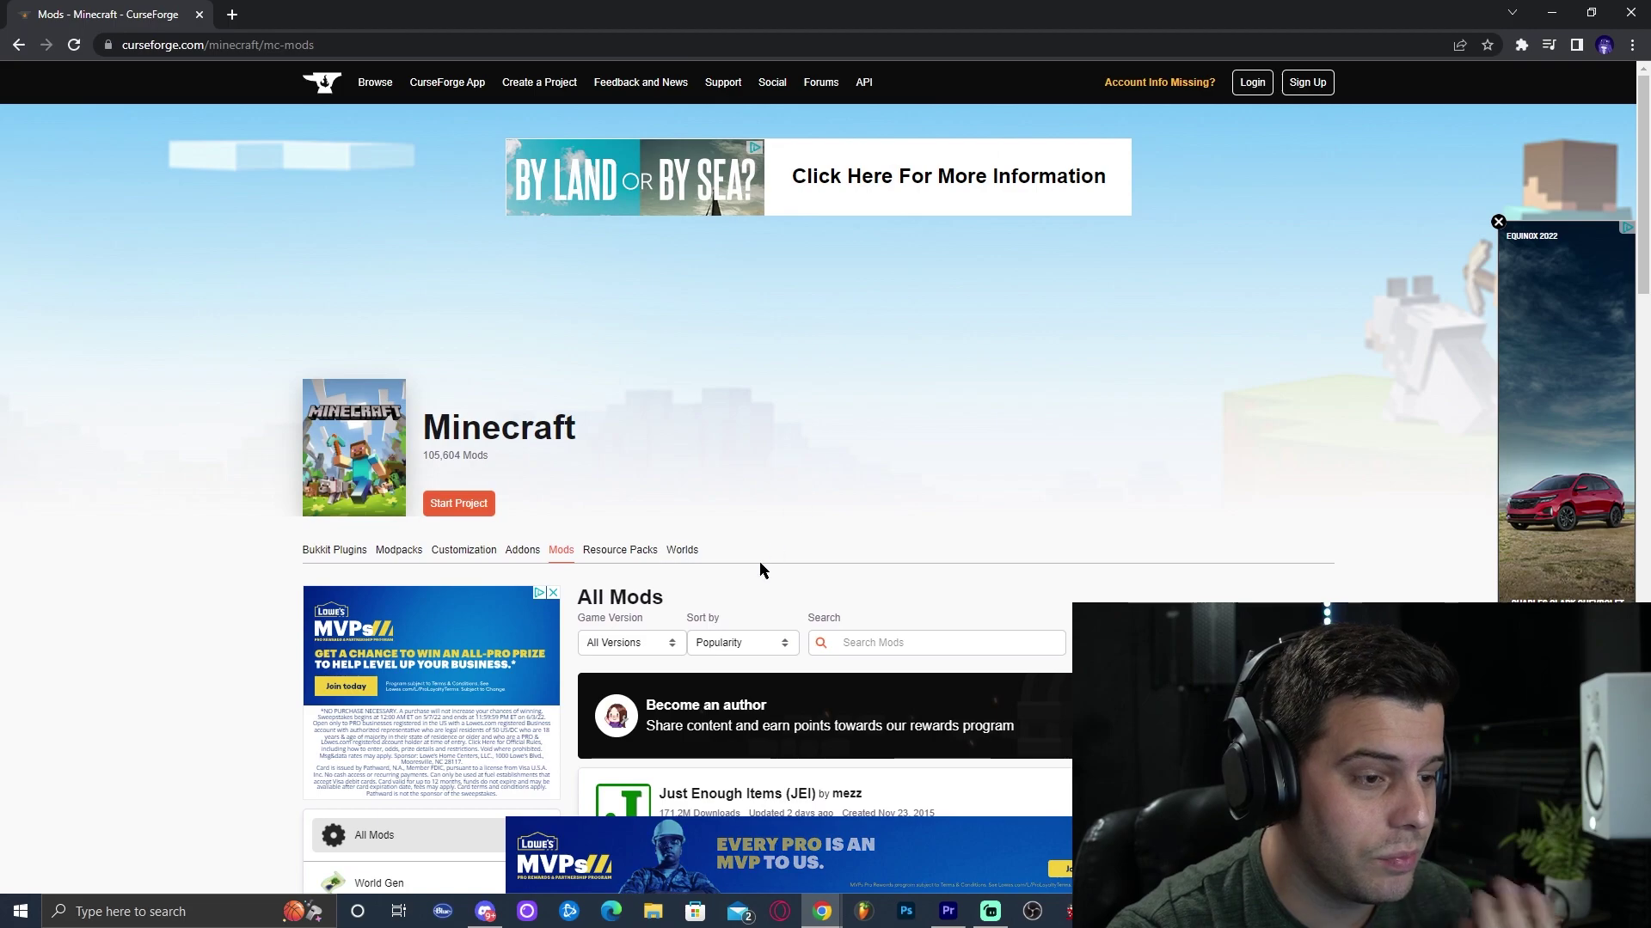
pyautogui.scroll(-2, 883, 379)
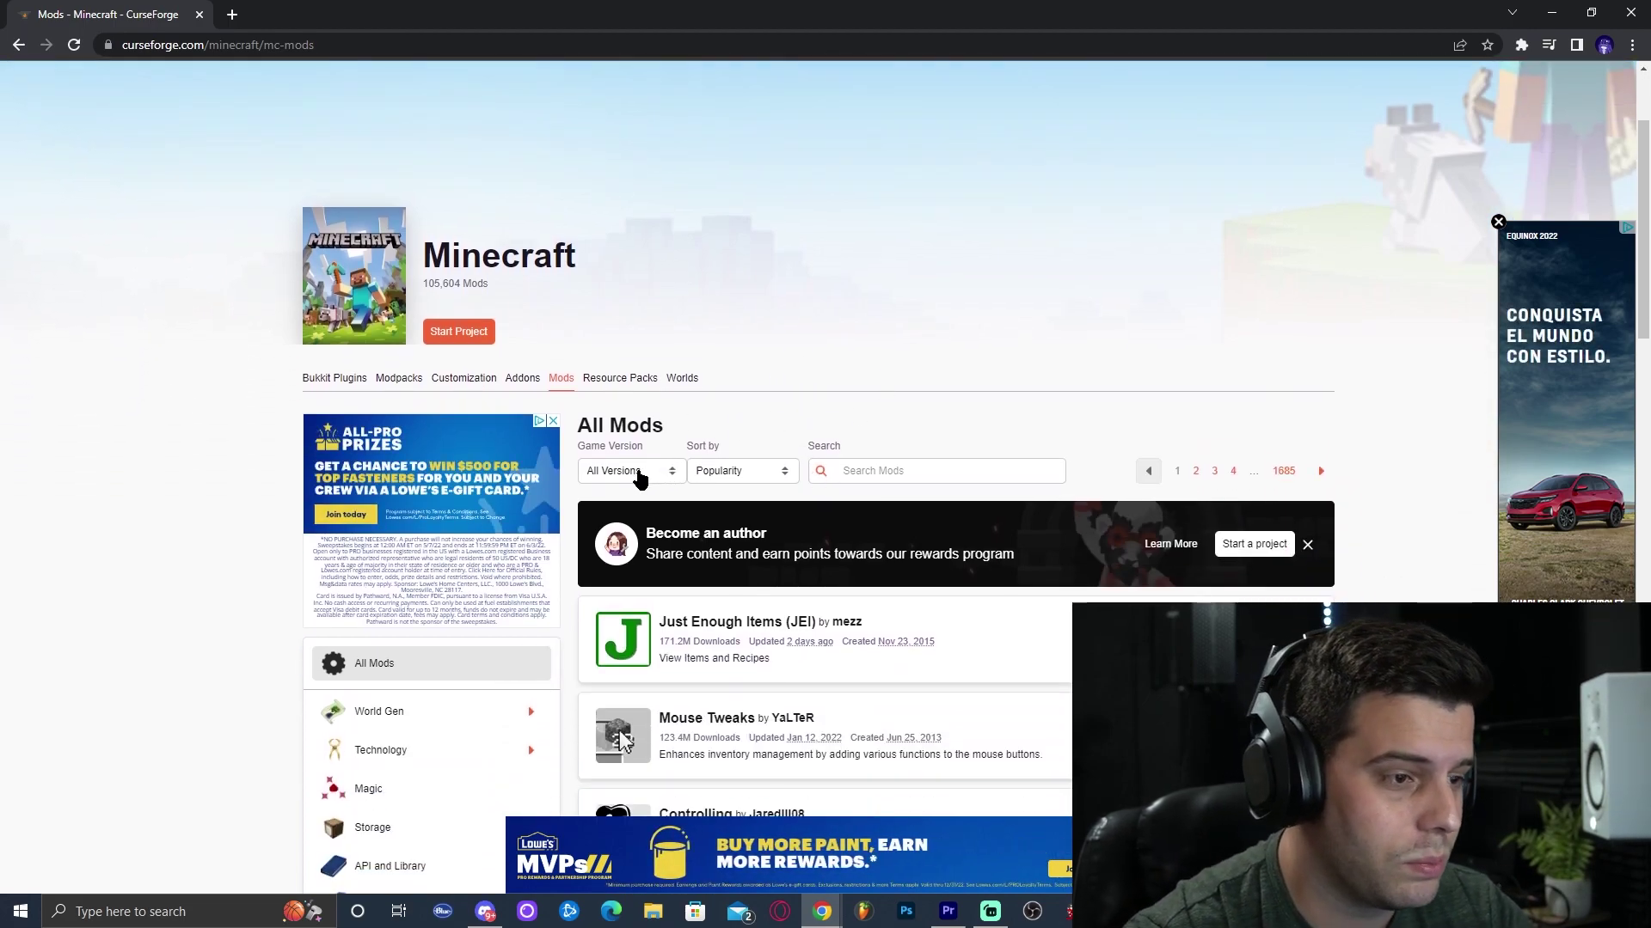
pyautogui.click(638, 471)
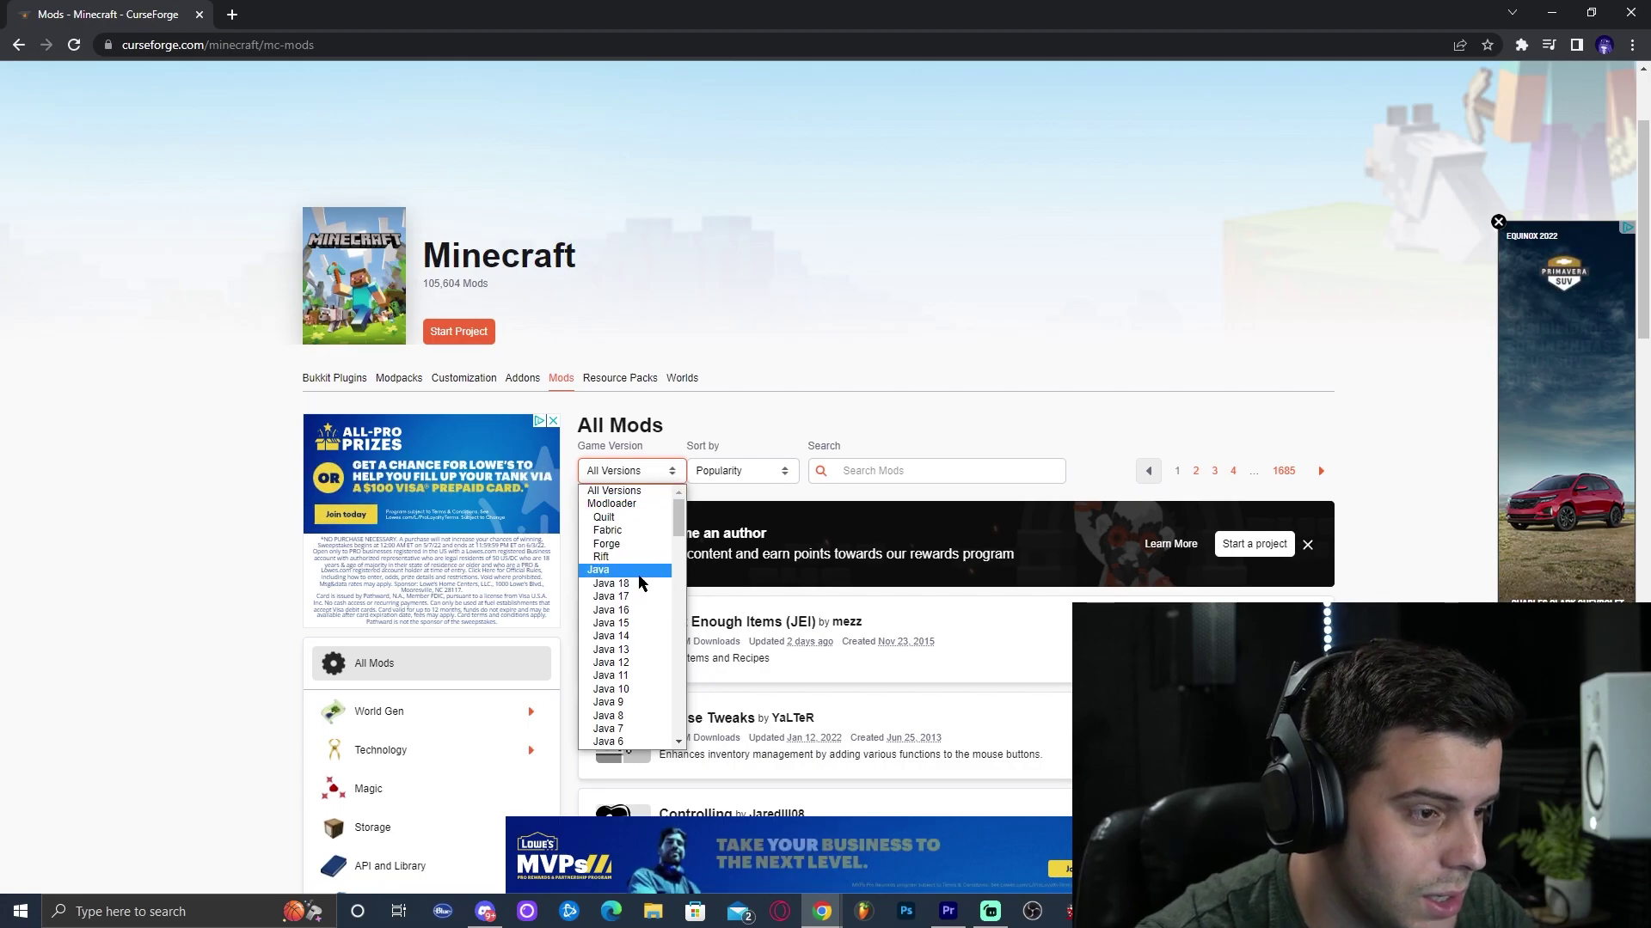
pyautogui.scroll(-3, 628, 591)
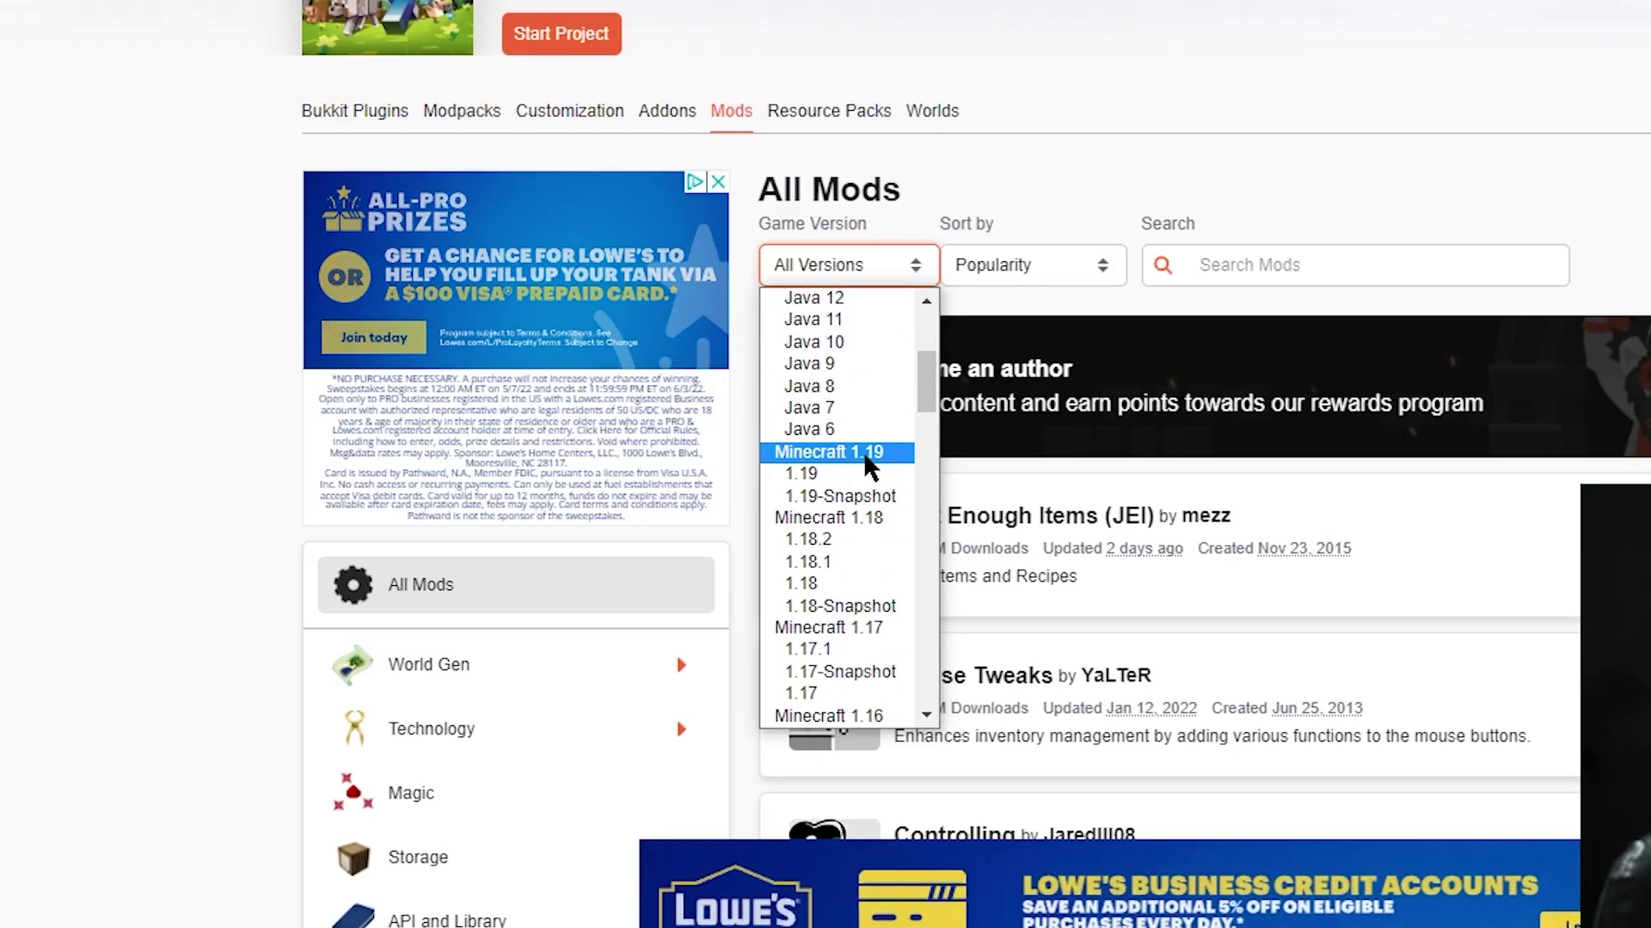
pyautogui.click(854, 449)
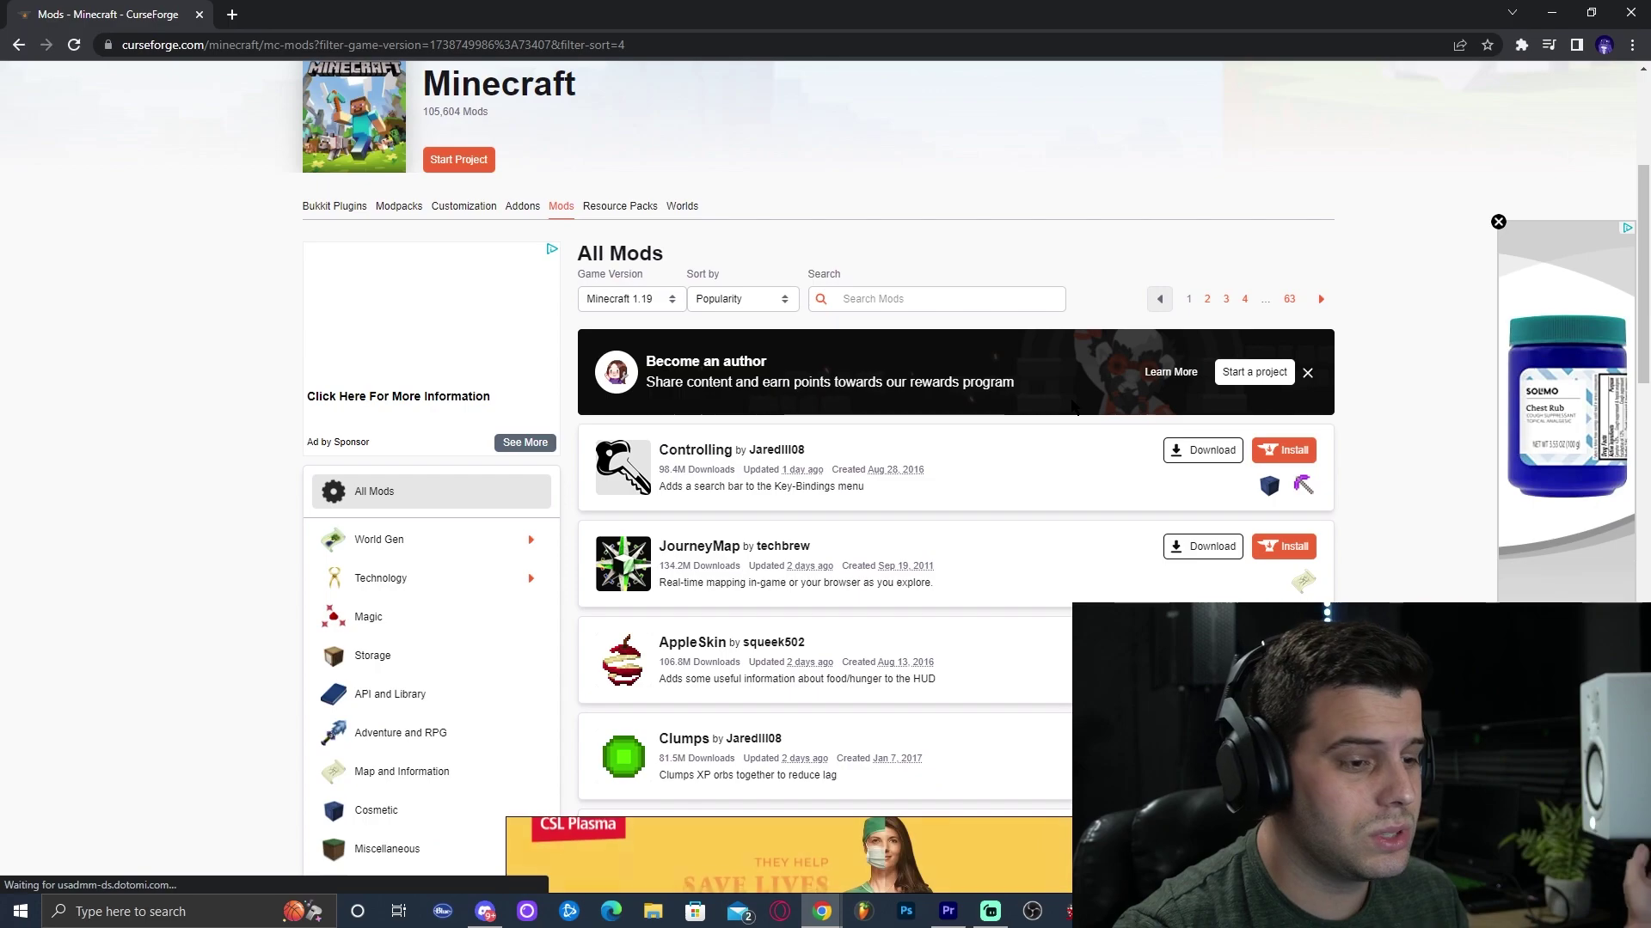
pyautogui.scroll(-4, 1047, 404)
pyautogui.scroll(-1, 1044, 404)
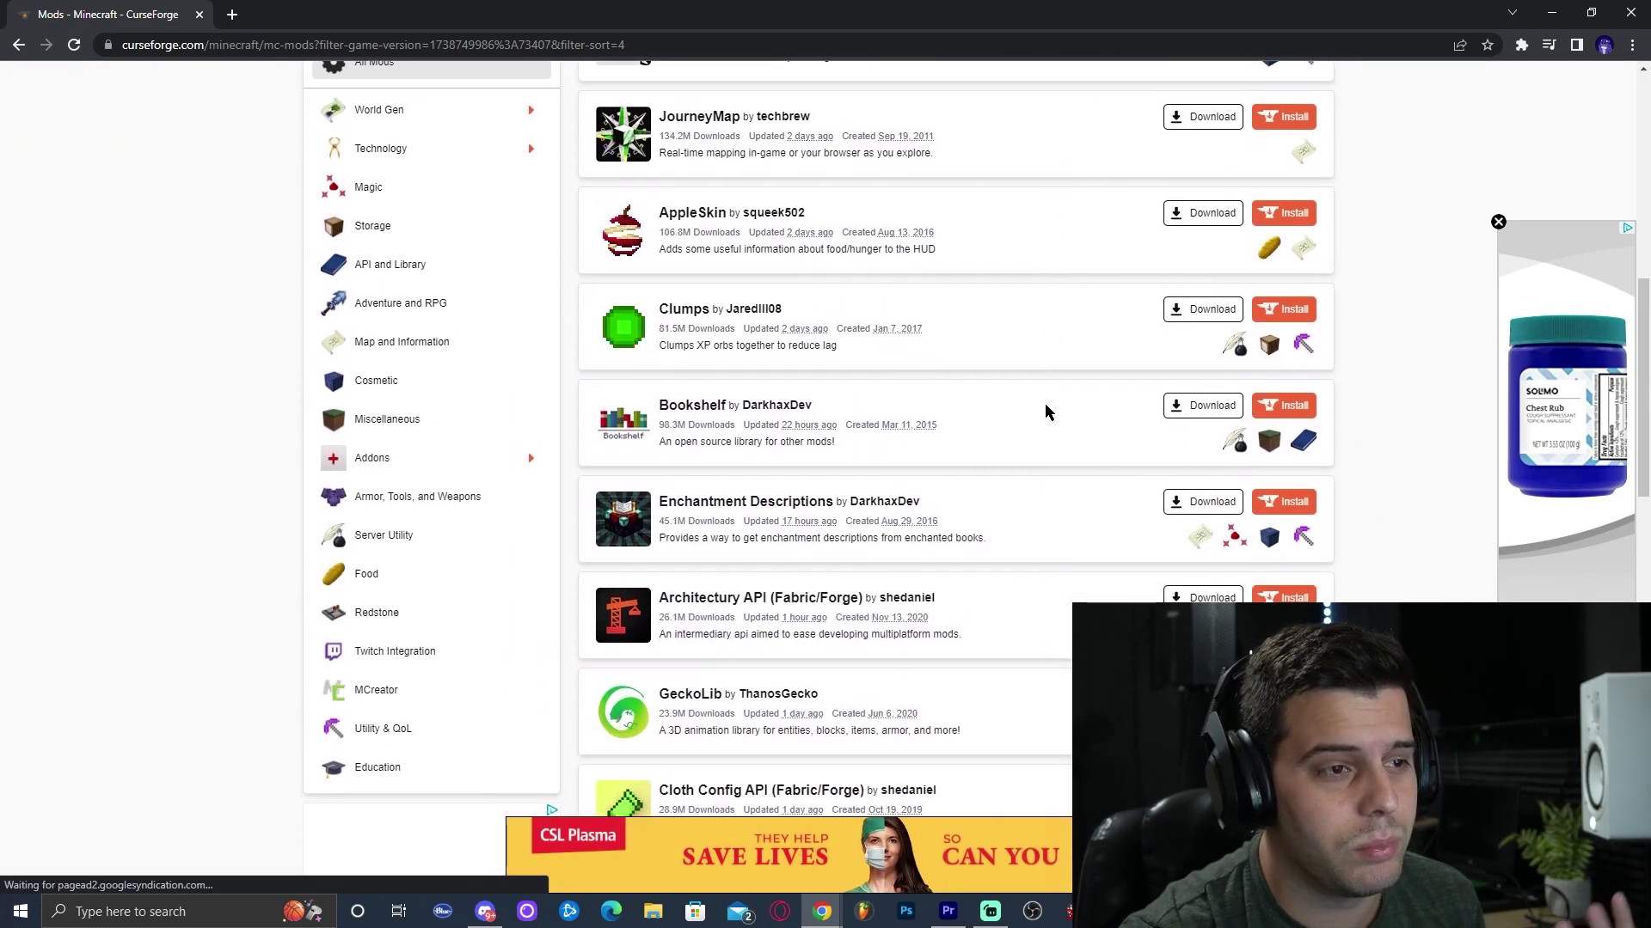
pyautogui.scroll(3, 1050, 419)
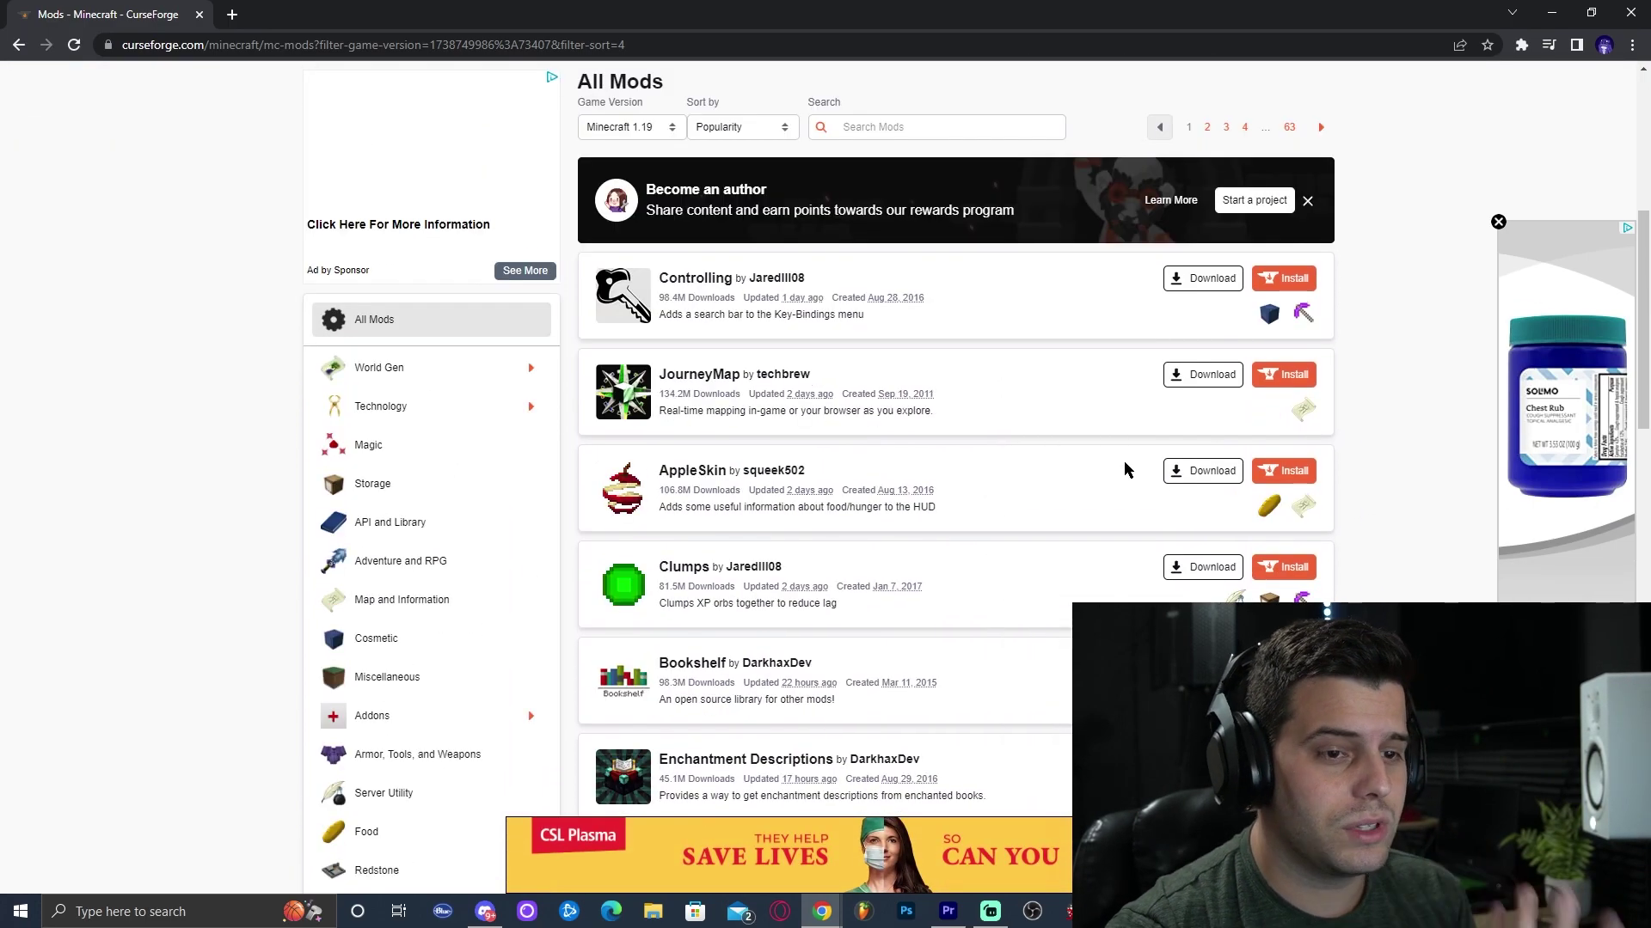
# Open the JourneyMap mod page on CurseForge
pyautogui.click(708, 381)
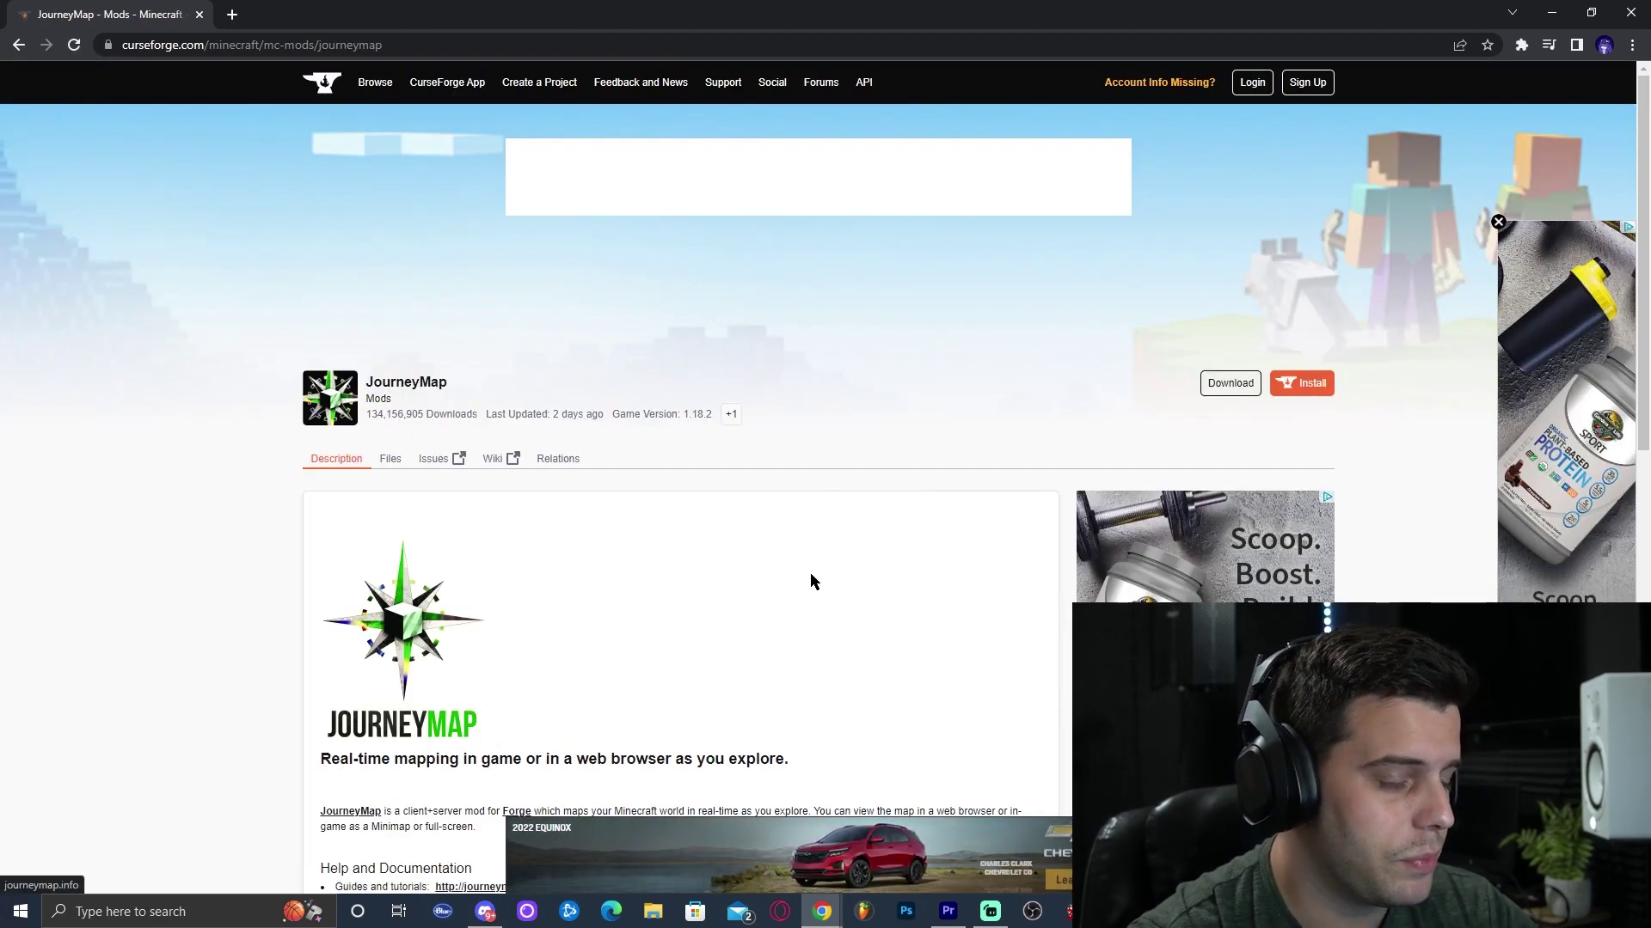
pyautogui.scroll(-6, 800, 533)
pyautogui.scroll(-5, 945, 413)
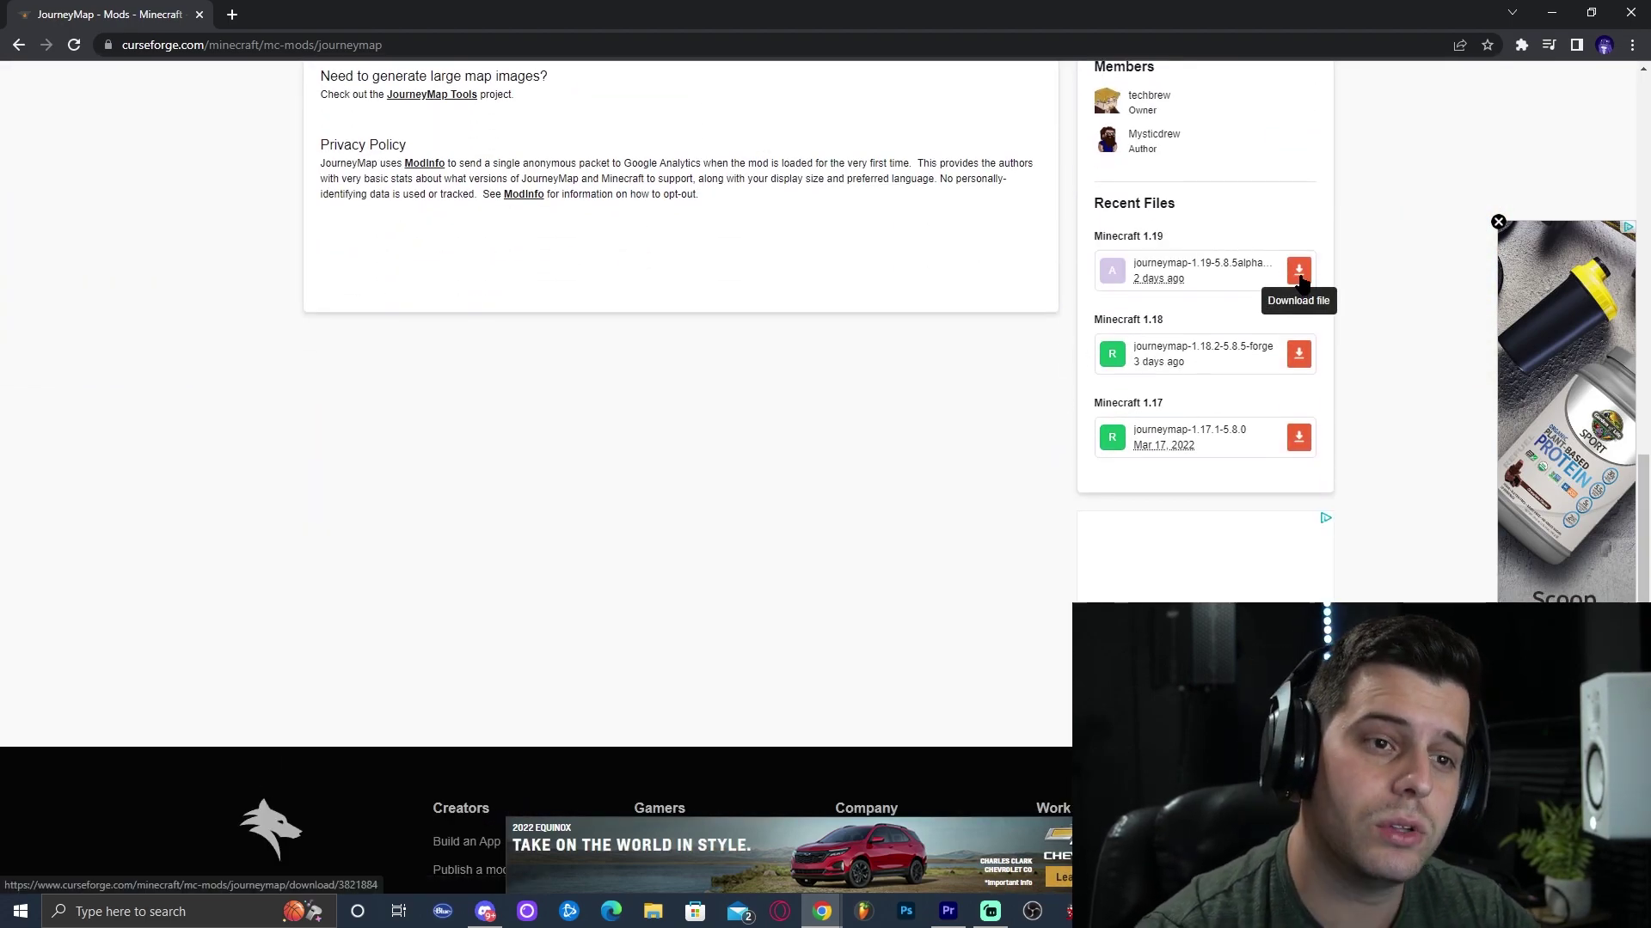
pyautogui.scroll(6, 1298, 282)
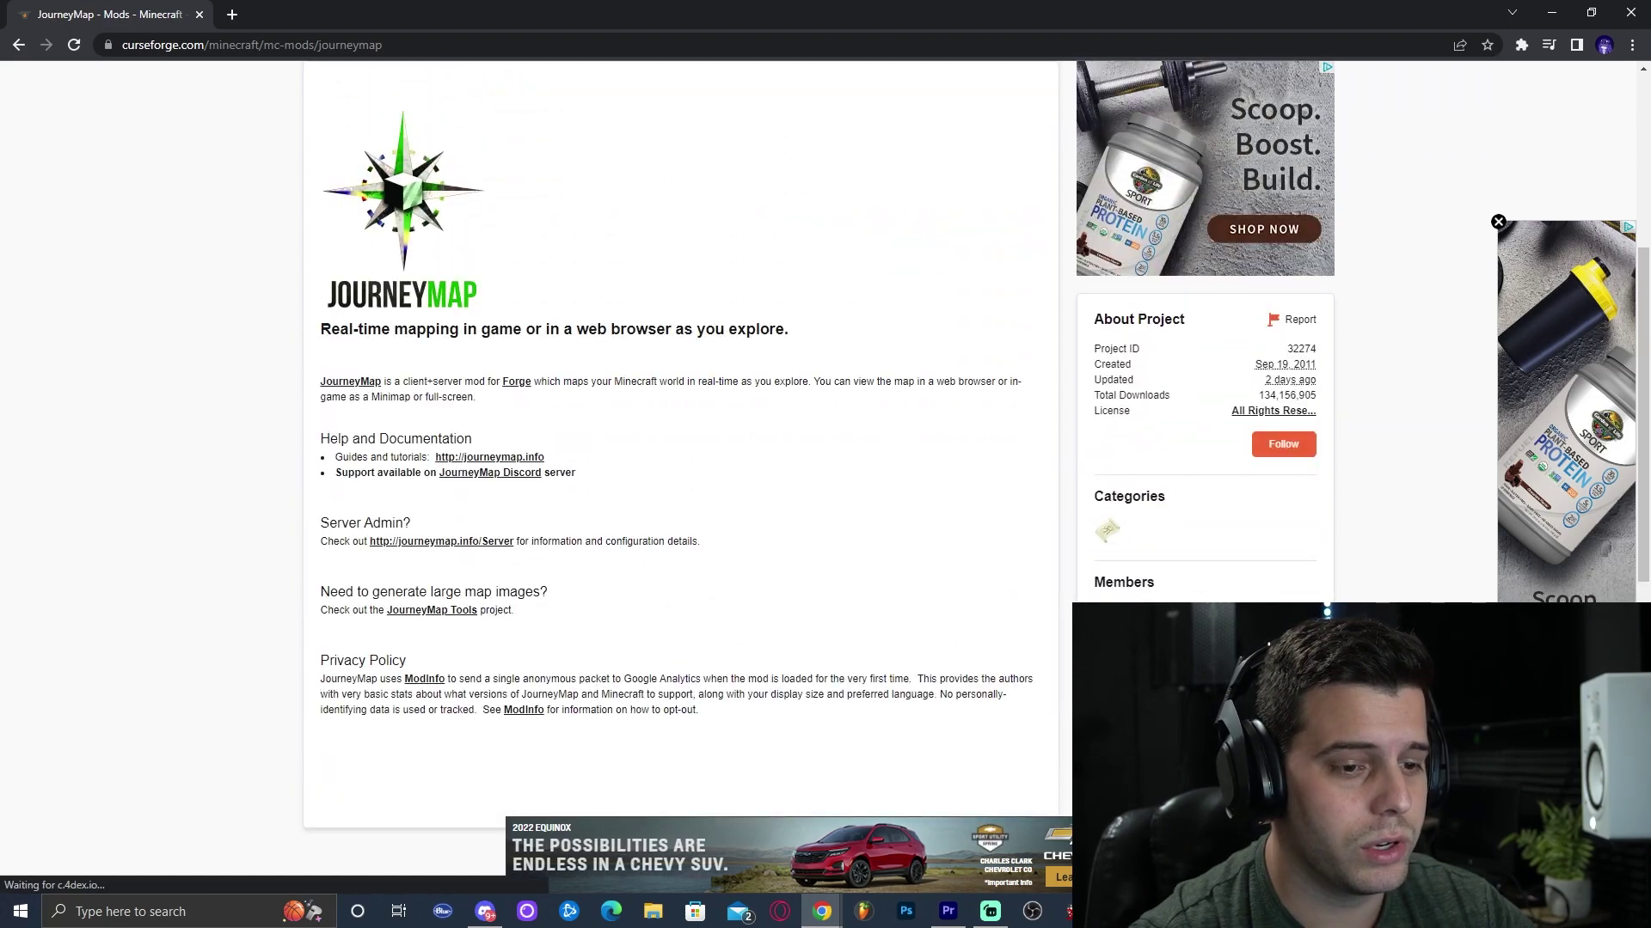
pyautogui.scroll(5, 667, 436)
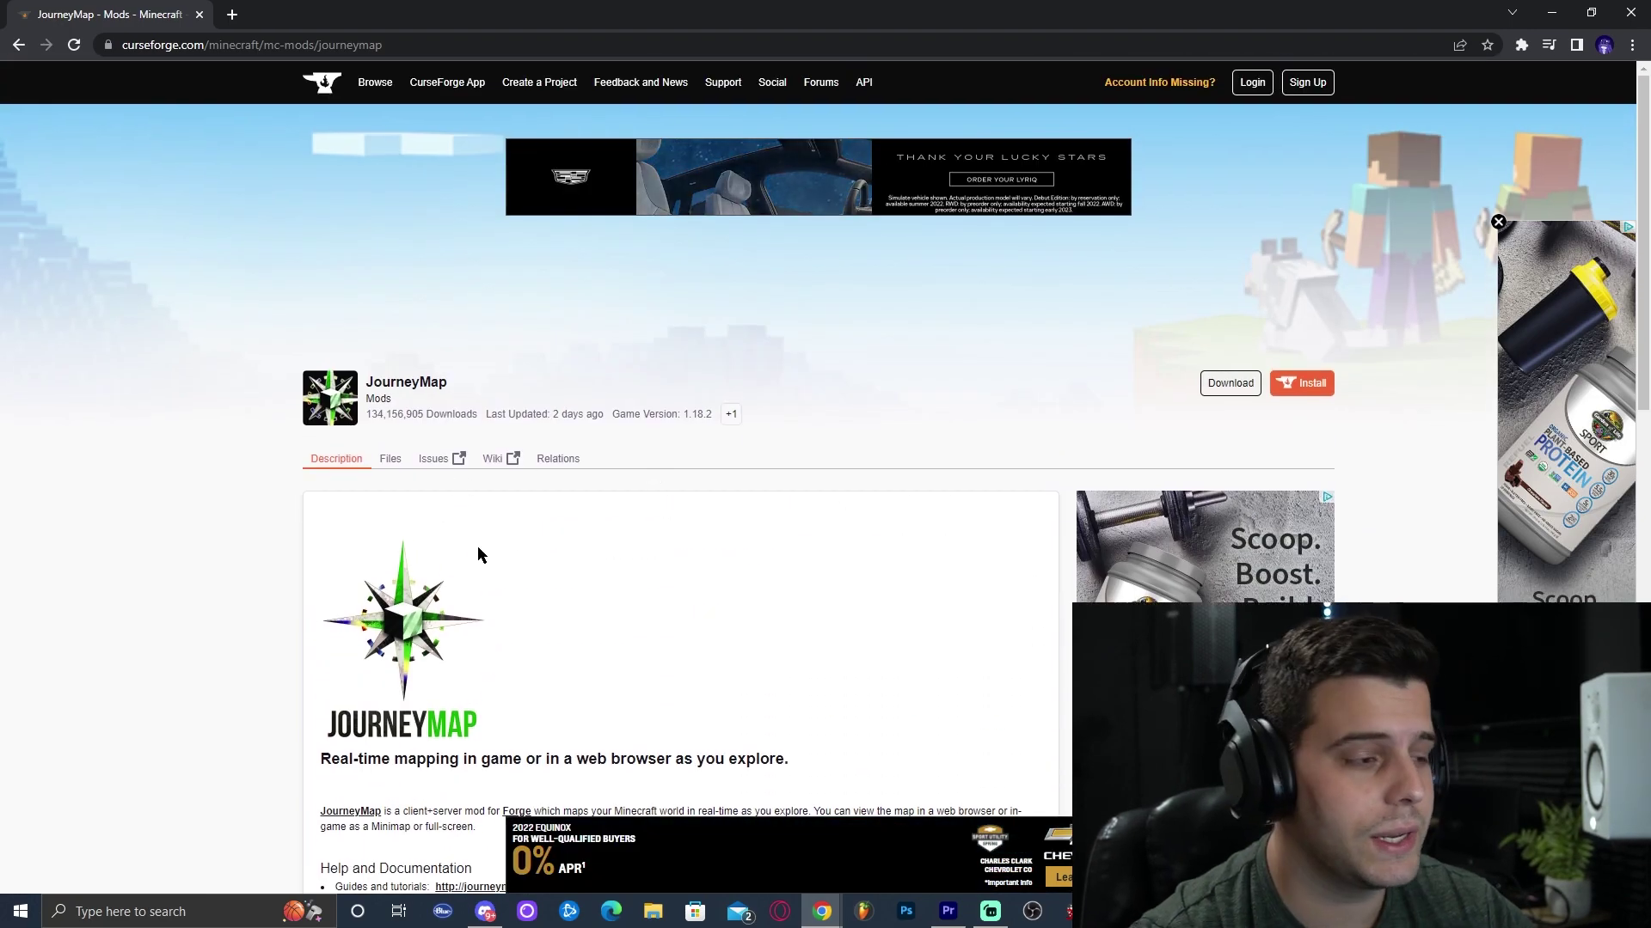
# Download the latest Minecraft 1.19 JourneyMap jar from the Files list and drag it onto the desktop
pyautogui.click(391, 461)
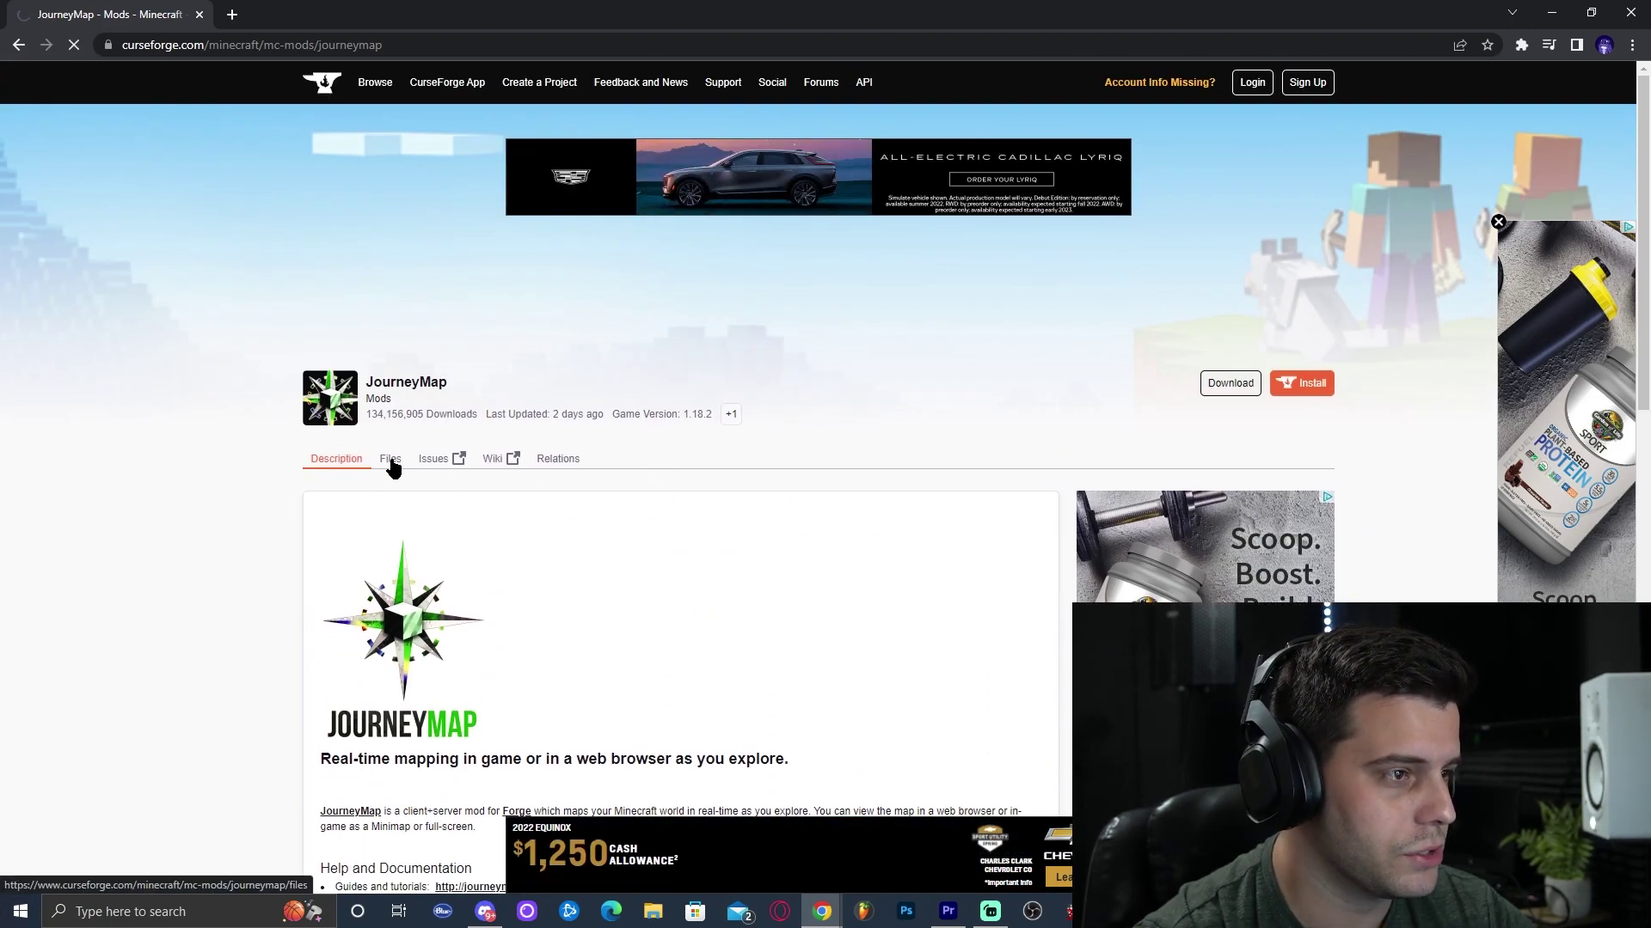
pyautogui.scroll(-7, 527, 497)
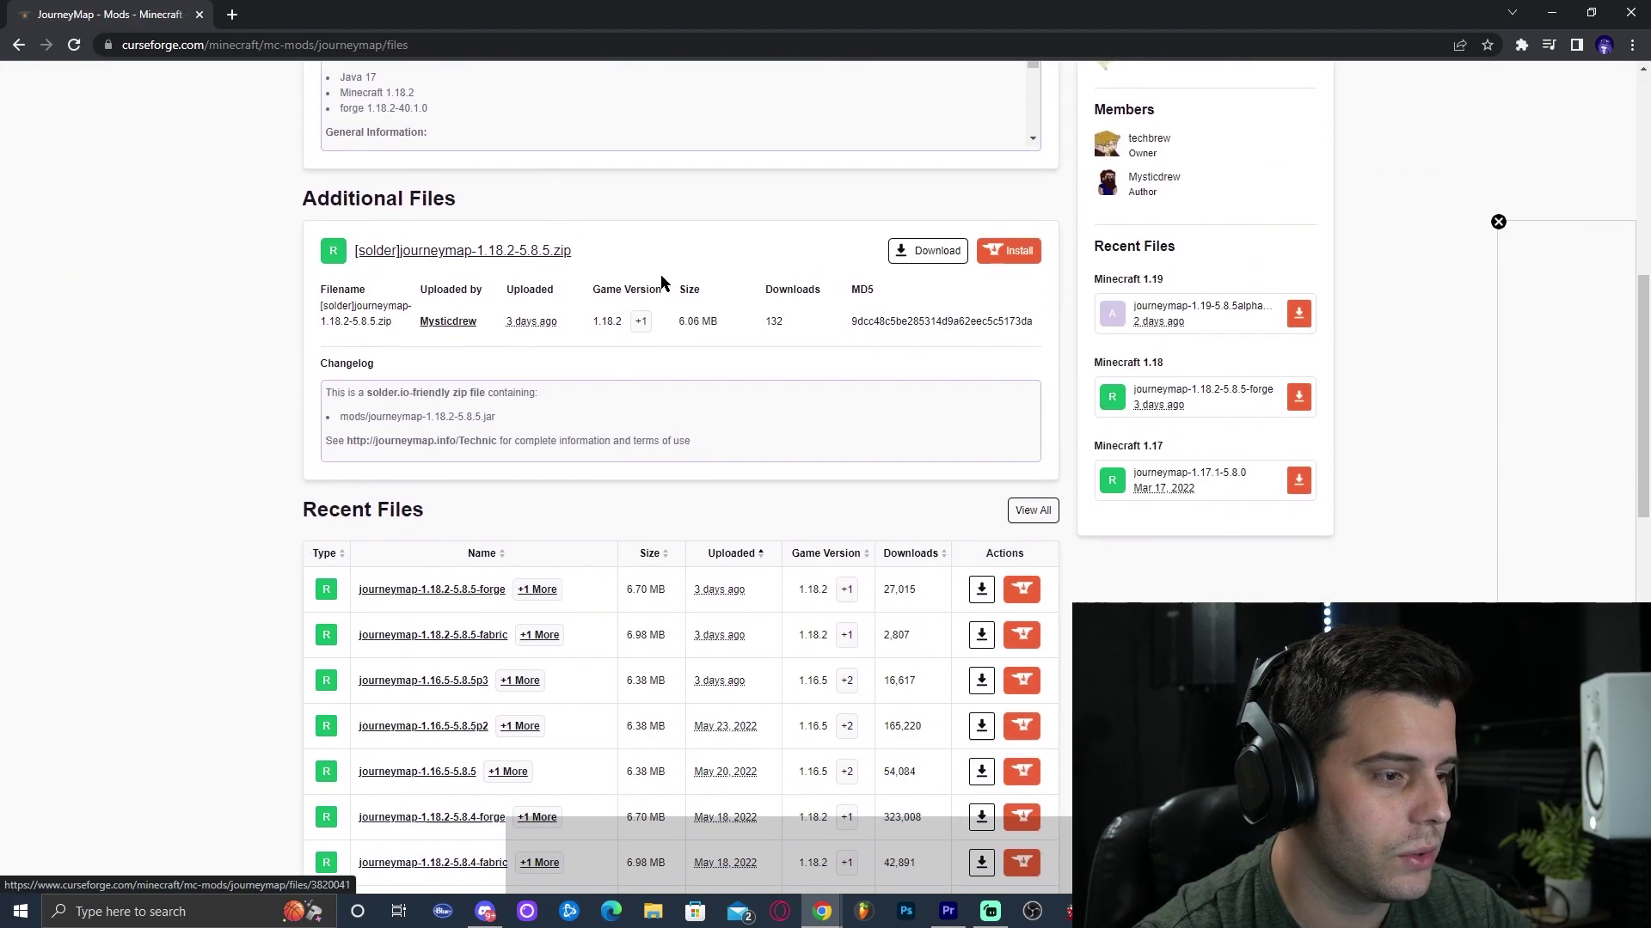
pyautogui.scroll(-3, 537, 332)
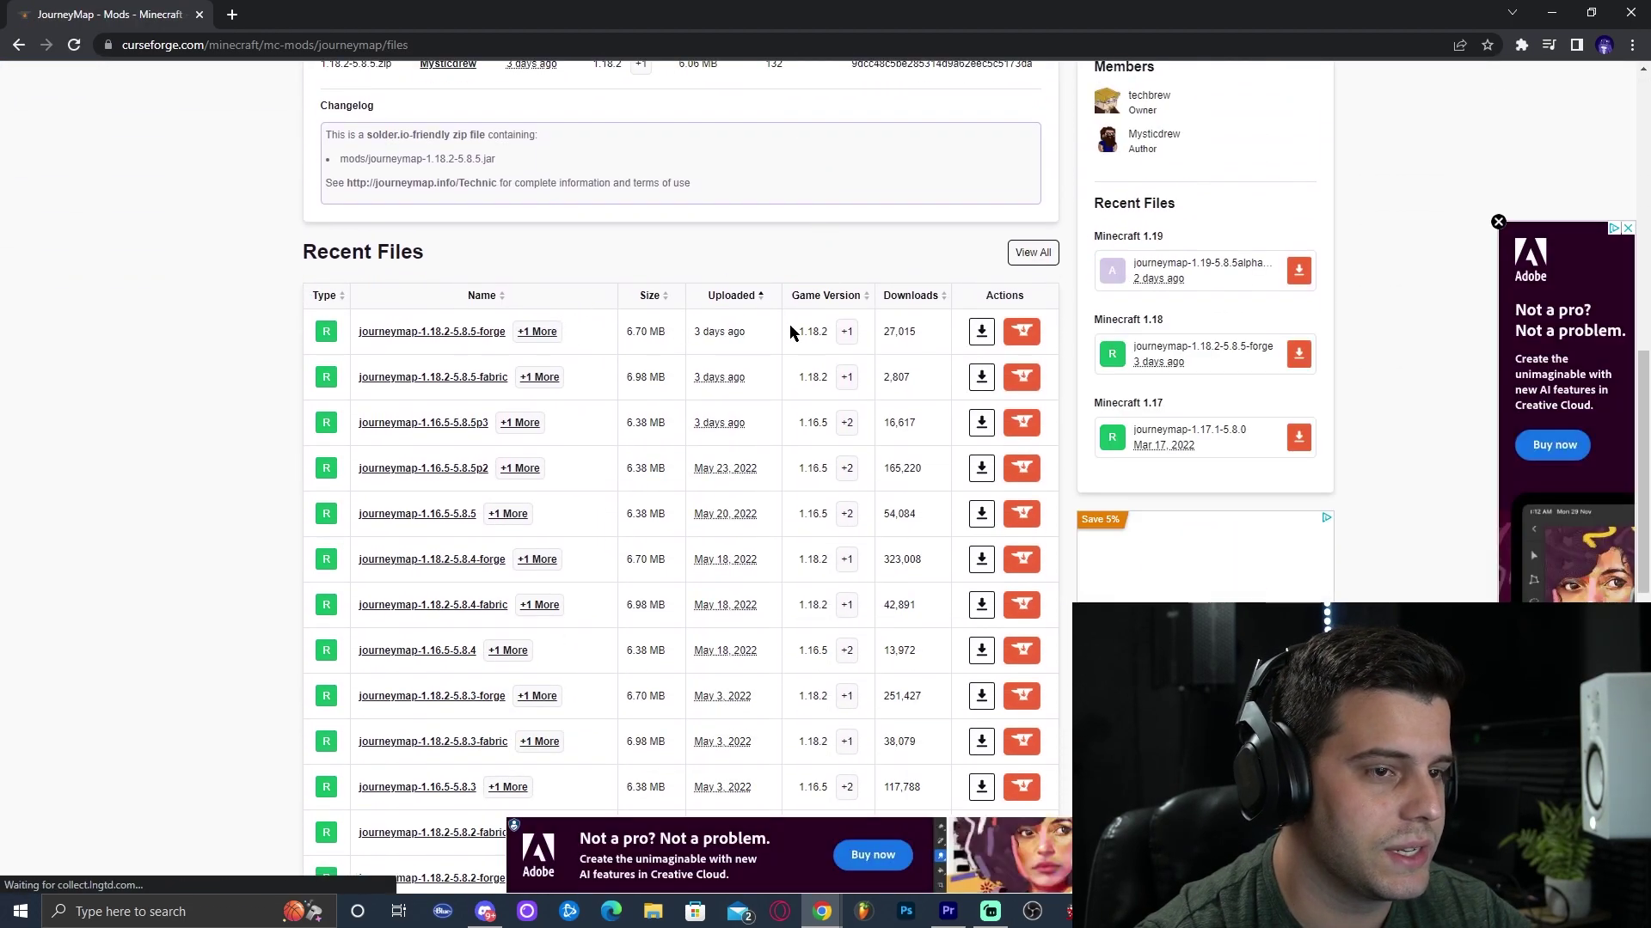
pyautogui.scroll(-3, 796, 378)
pyautogui.scroll(3, 929, 344)
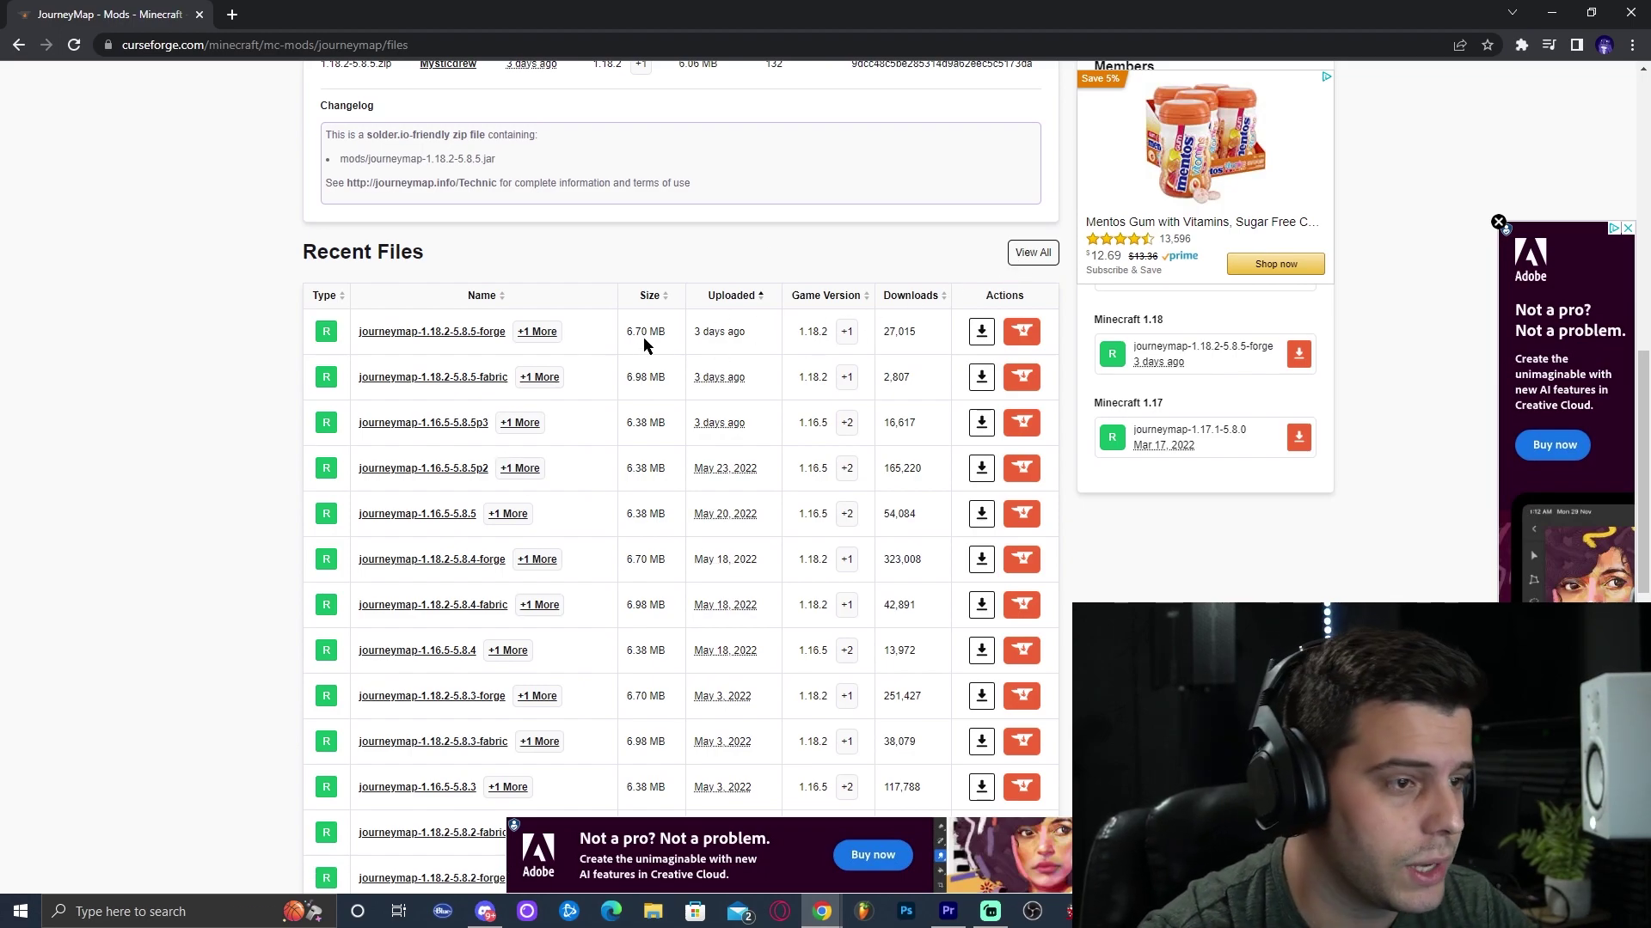
pyautogui.scroll(6, 756, 404)
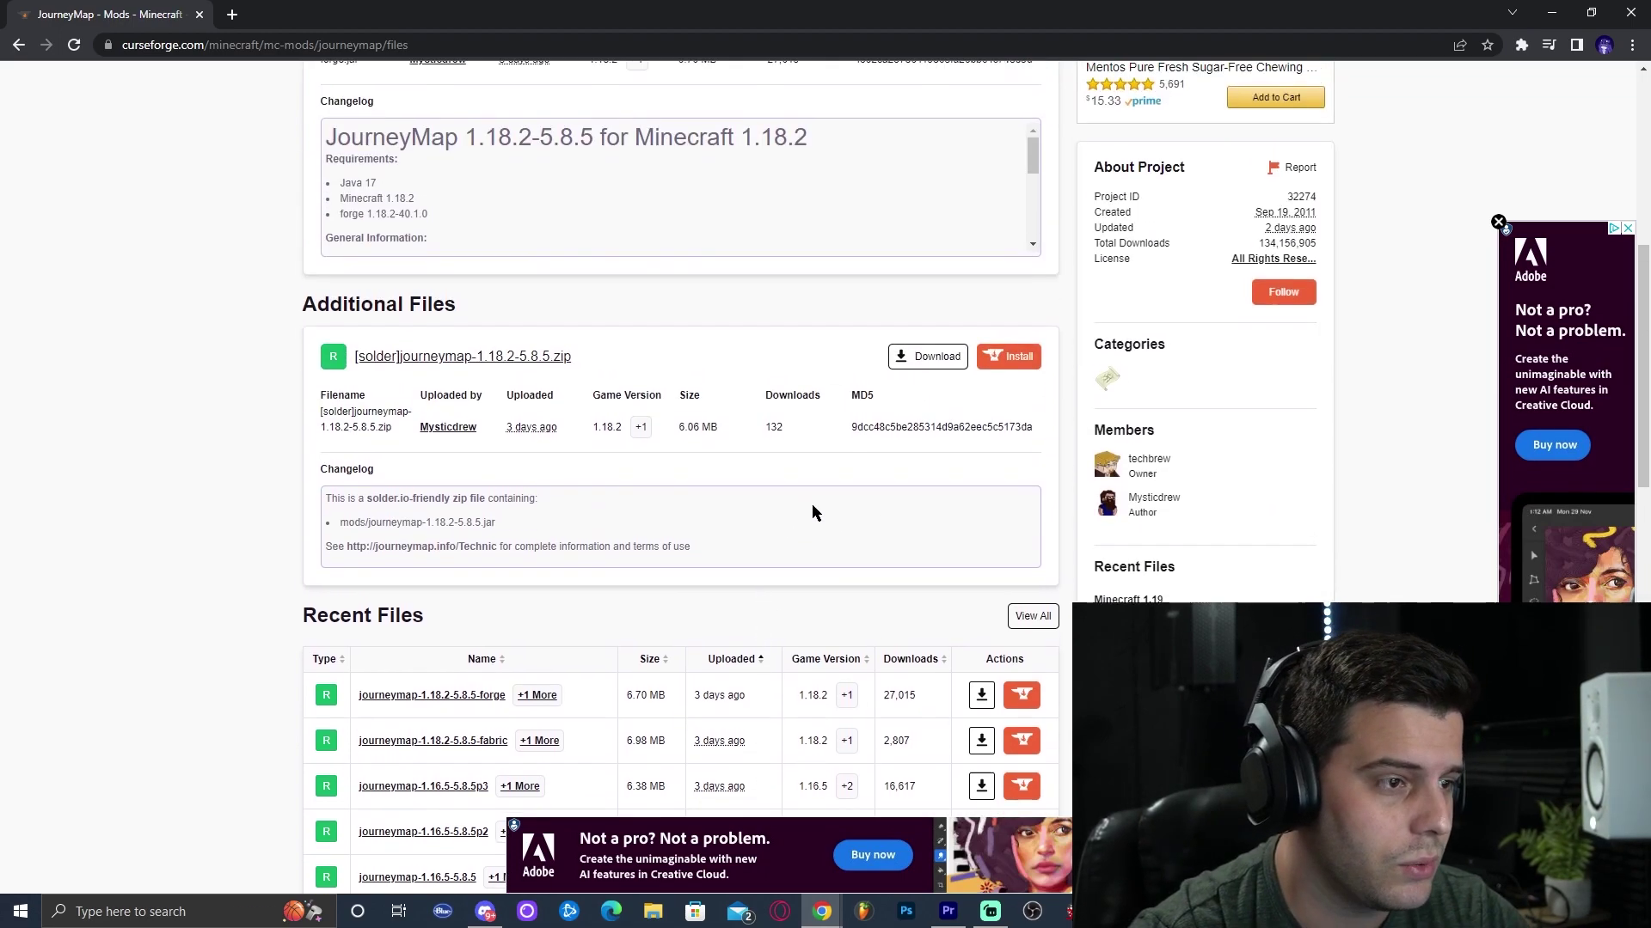
pyautogui.scroll(-2, 1310, 583)
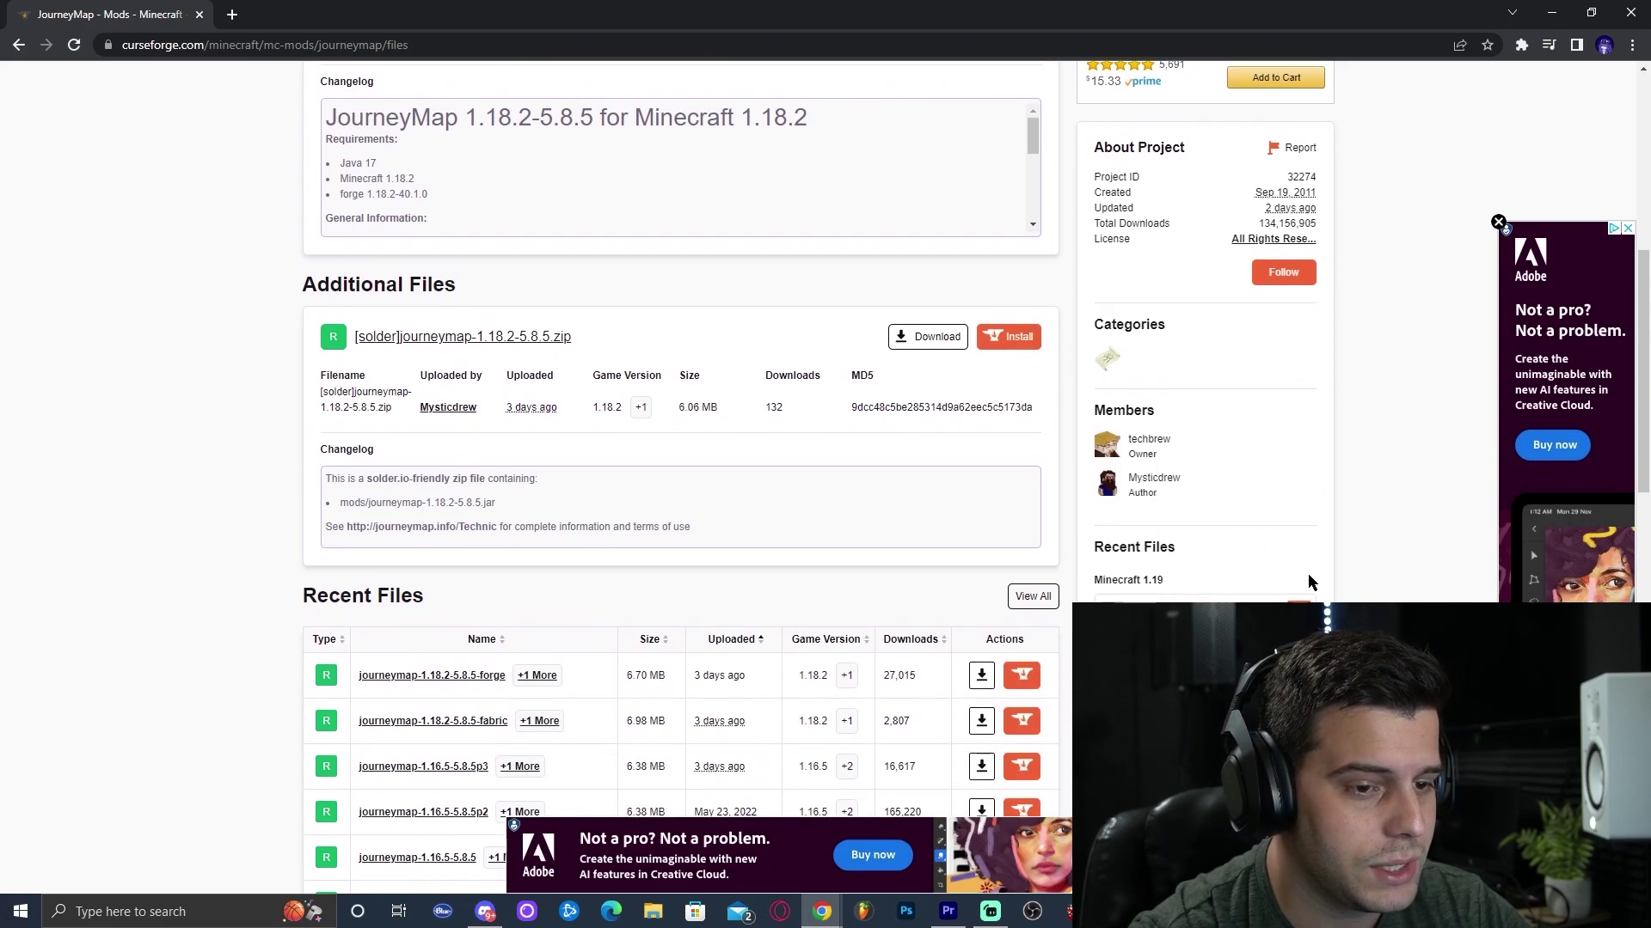
pyautogui.click(981, 675)
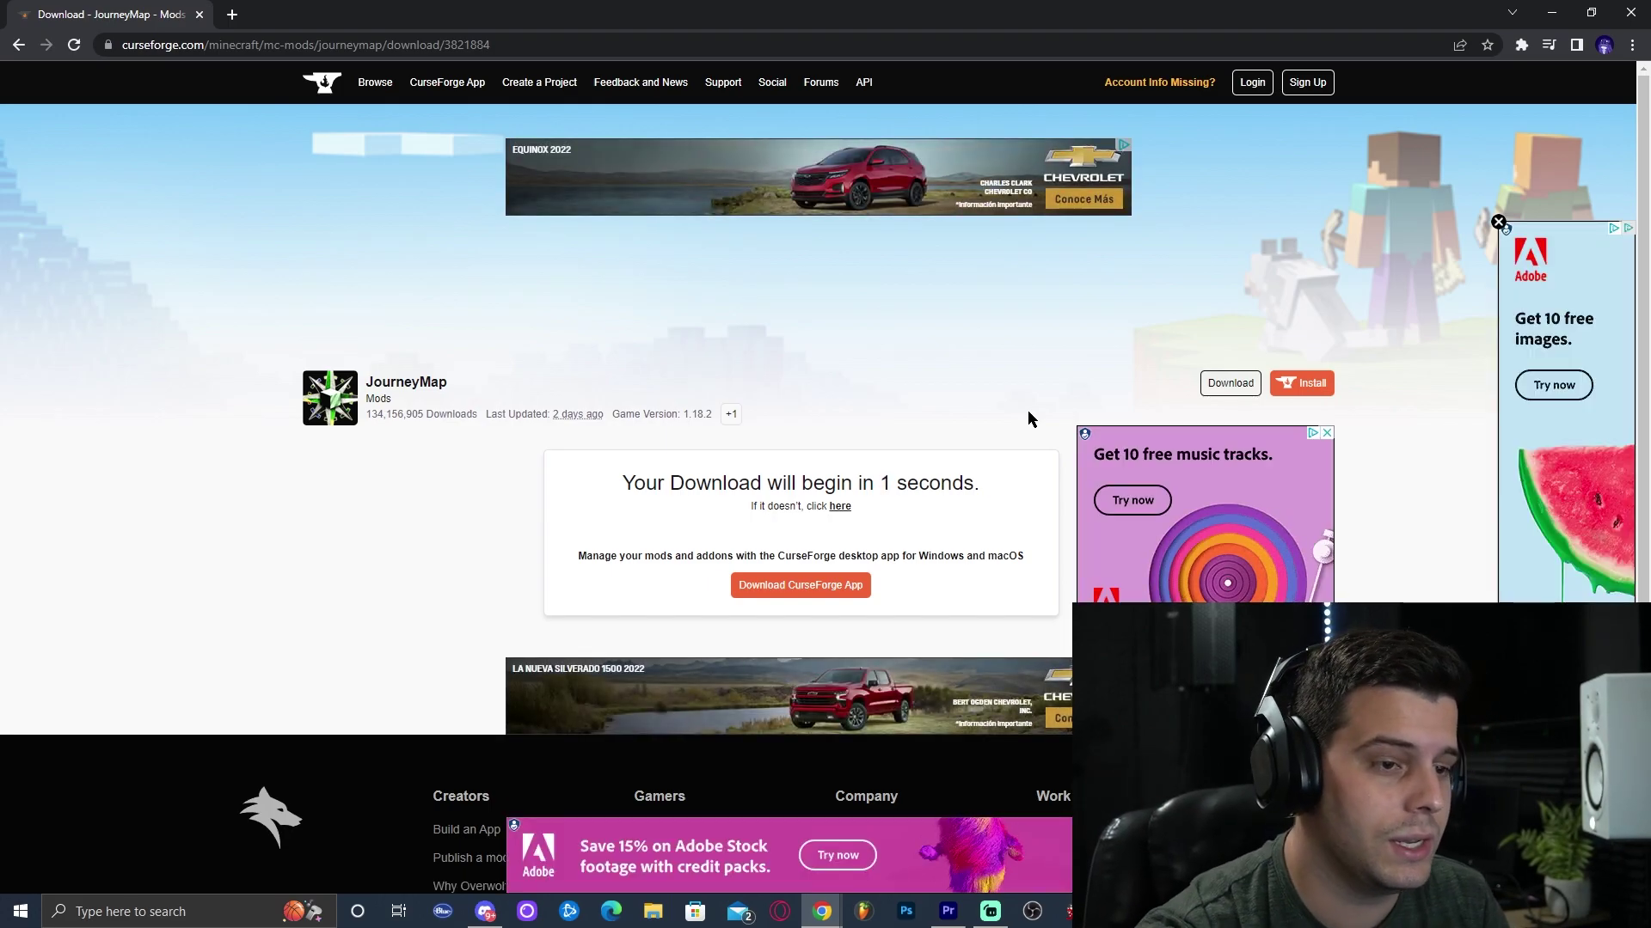
pyautogui.press('super+Down')
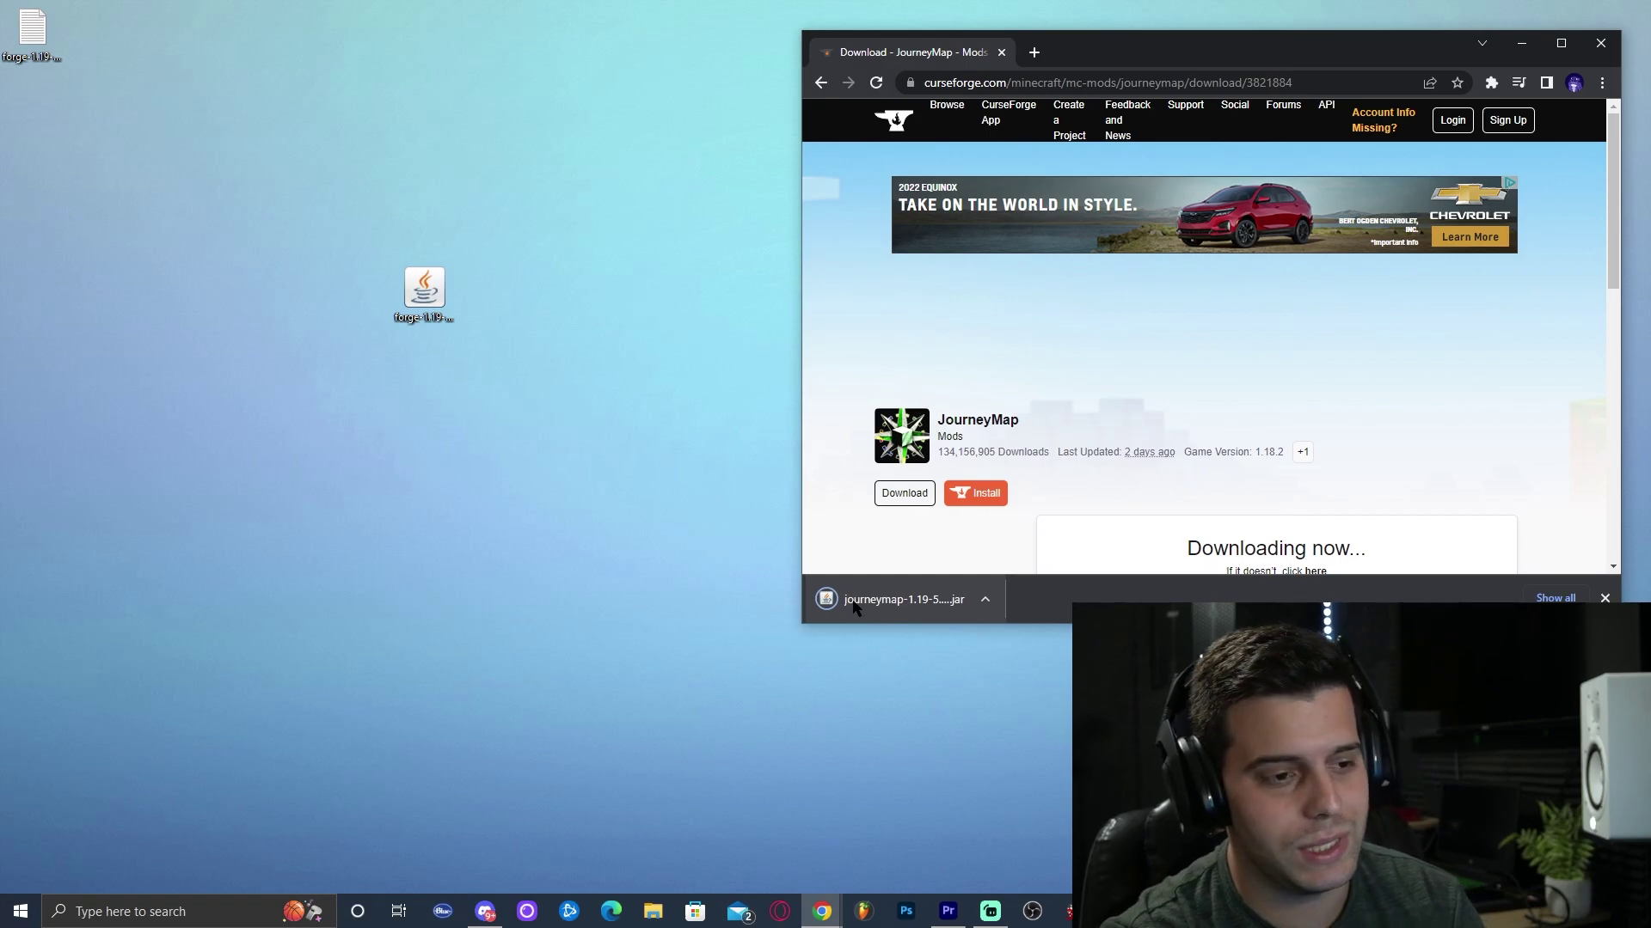
pyautogui.moveTo(884, 621); pyautogui.dragTo(559, 462)
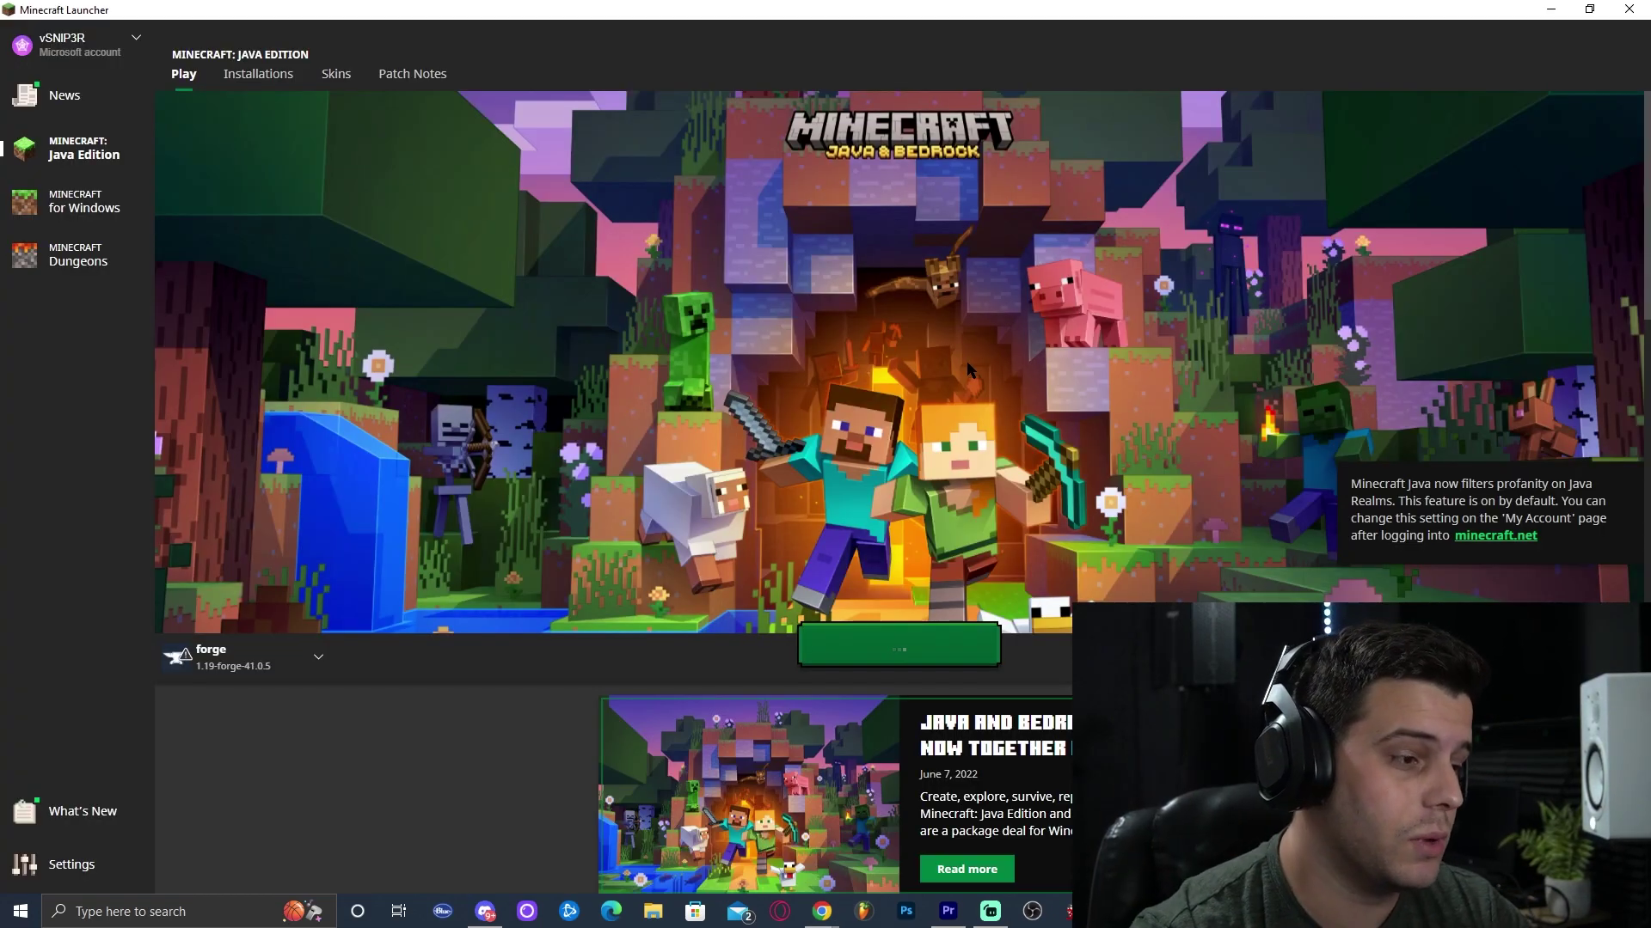
# Open the .minecraft mods folder and delete the old OptiFine jar
pyautogui.moveTo(925, 7); pyautogui.dragTo(1122, 50)
pyautogui.click(470, 114)
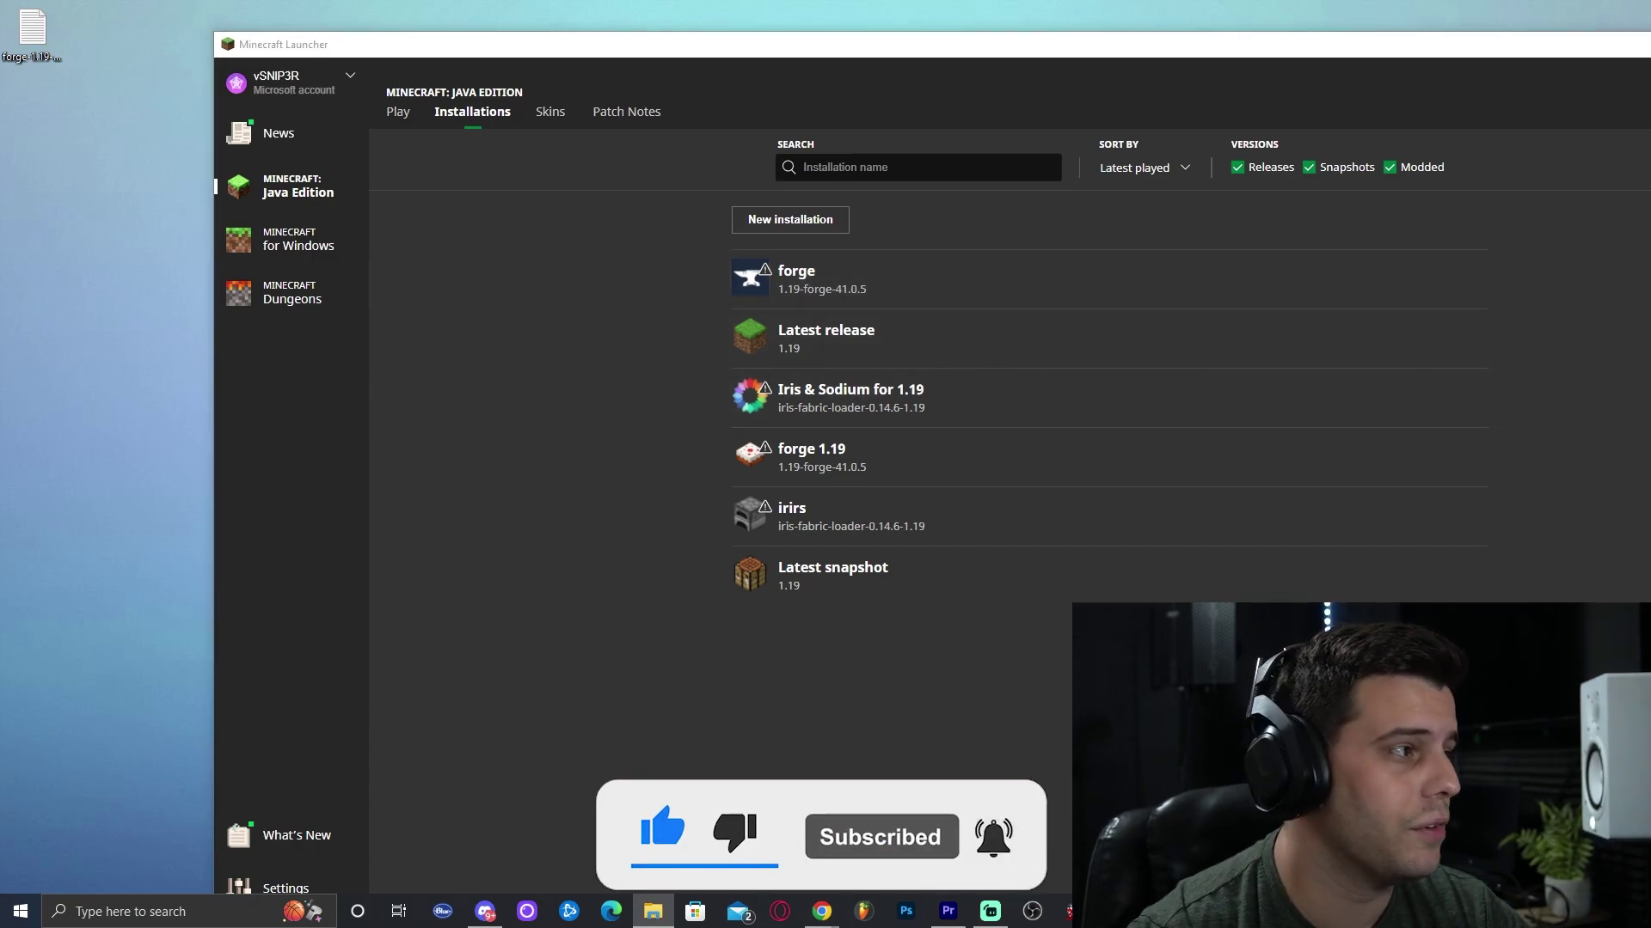
pyautogui.hotkey('alt', 'Tab')
pyautogui.moveTo(542, 163); pyautogui.dragTo(1278, 83)
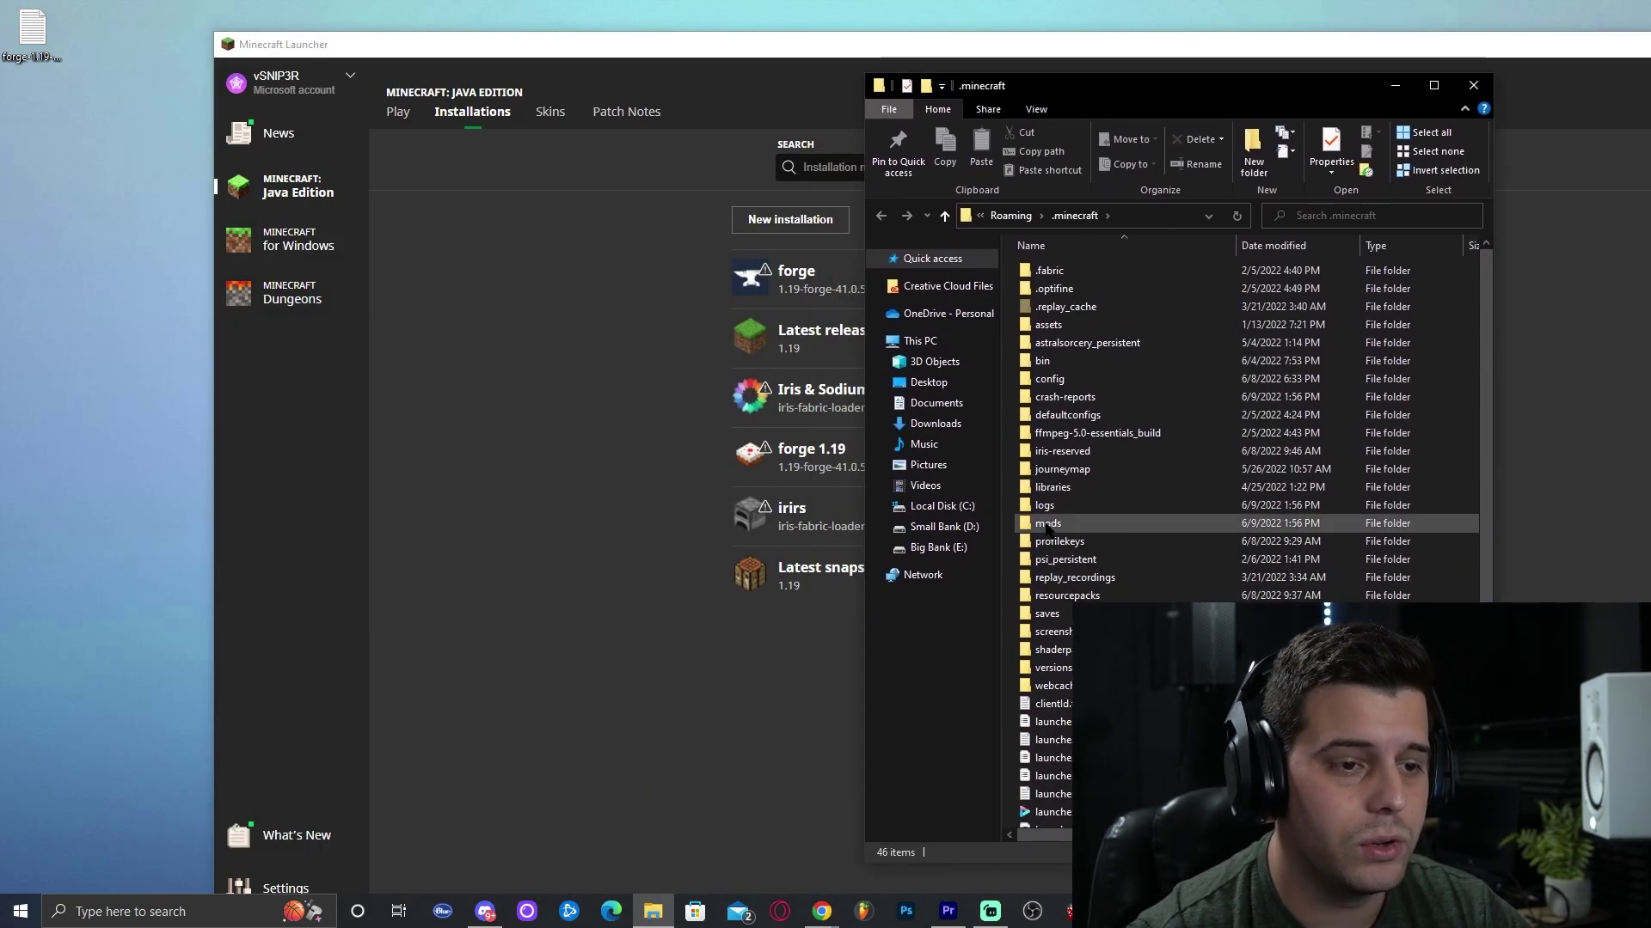
pyautogui.click(1050, 526)
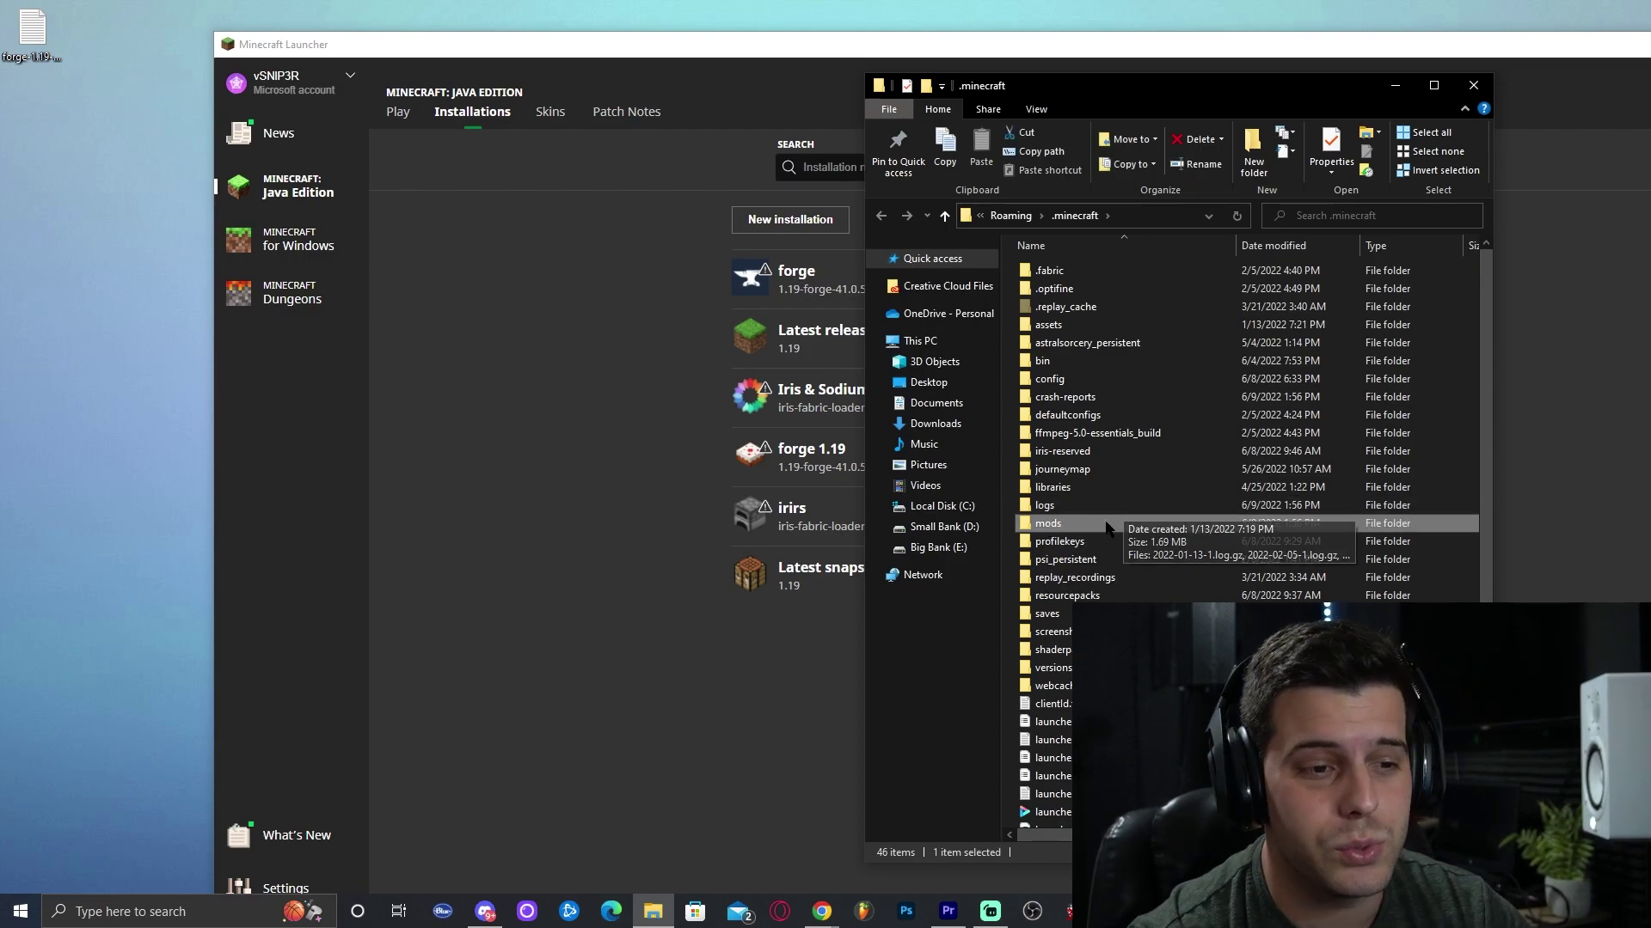
pyautogui.doubleClick(1050, 524)
pyautogui.moveTo(1179, 421); pyautogui.dragTo(1131, 245)
pyautogui.press('Delete')
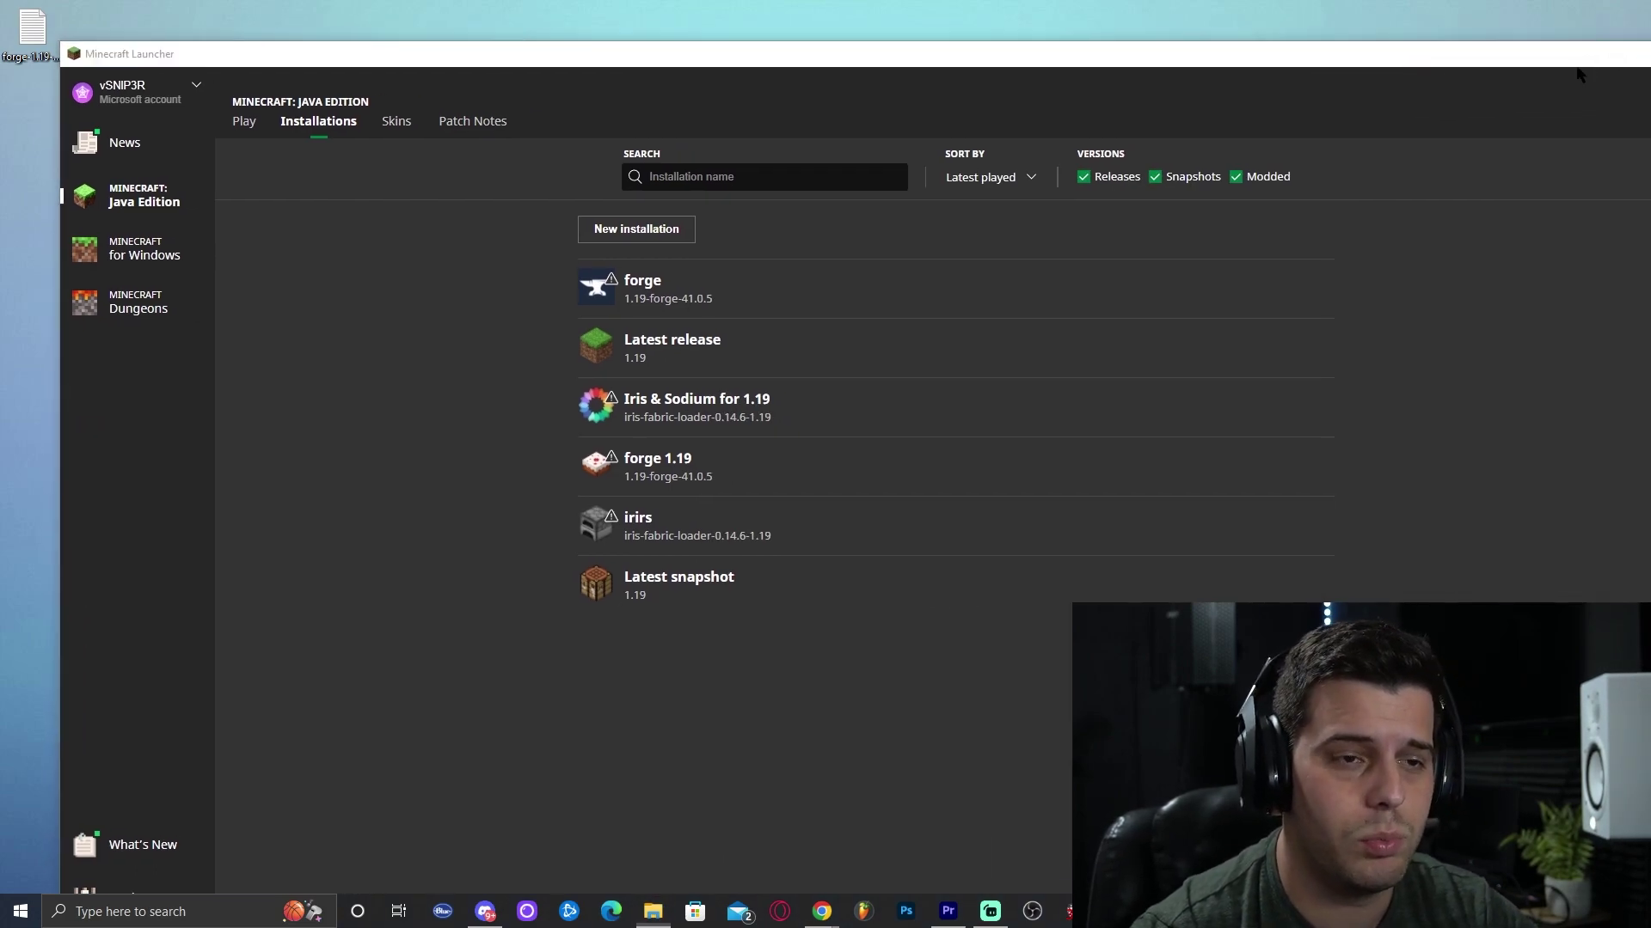
# Move journeymap-1.19-5.8.5alpha1-forge.jar from the desktop into mods and close the folder window
pyautogui.click(1599, 53)
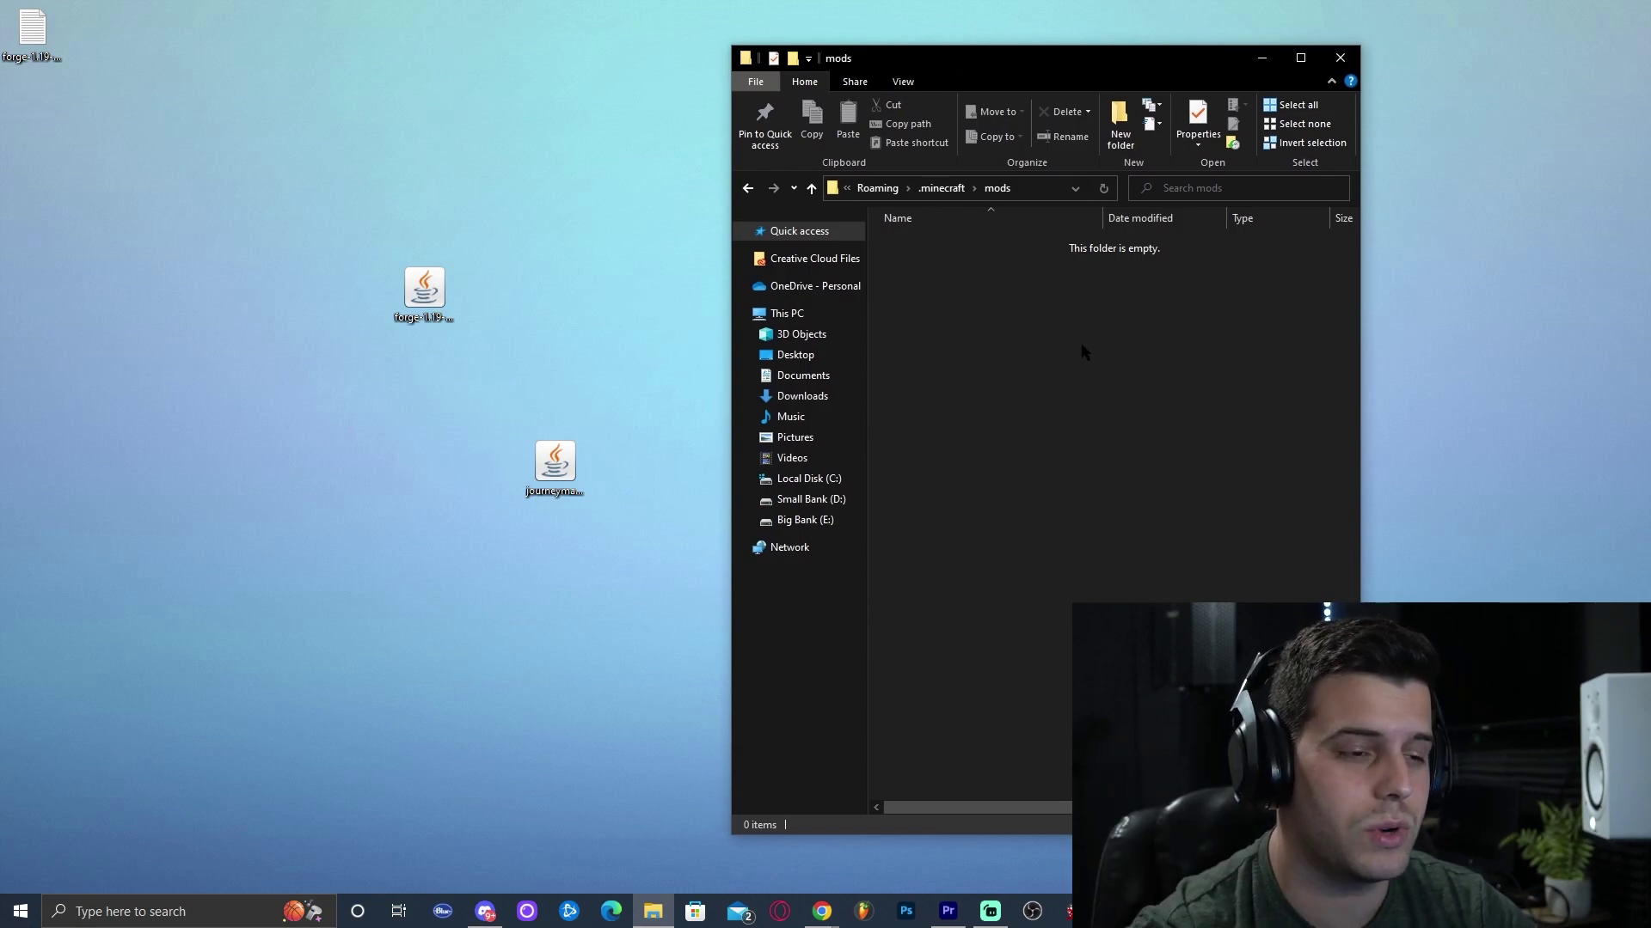
pyautogui.click(555, 466)
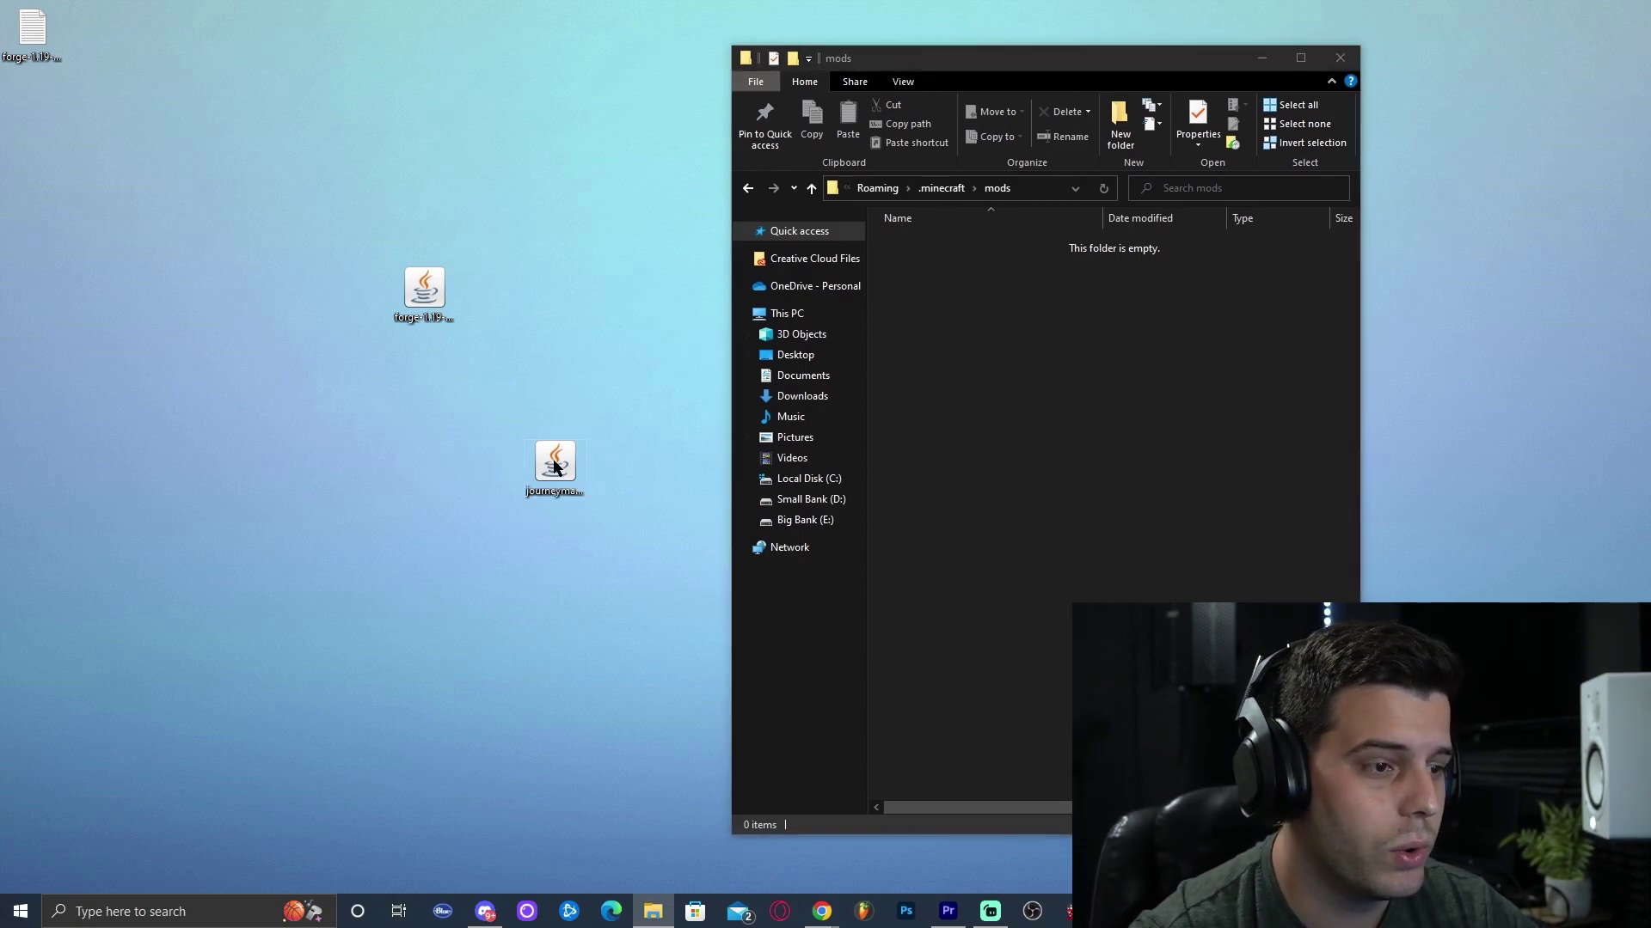
pyautogui.moveTo(545, 479); pyautogui.dragTo(1004, 307)
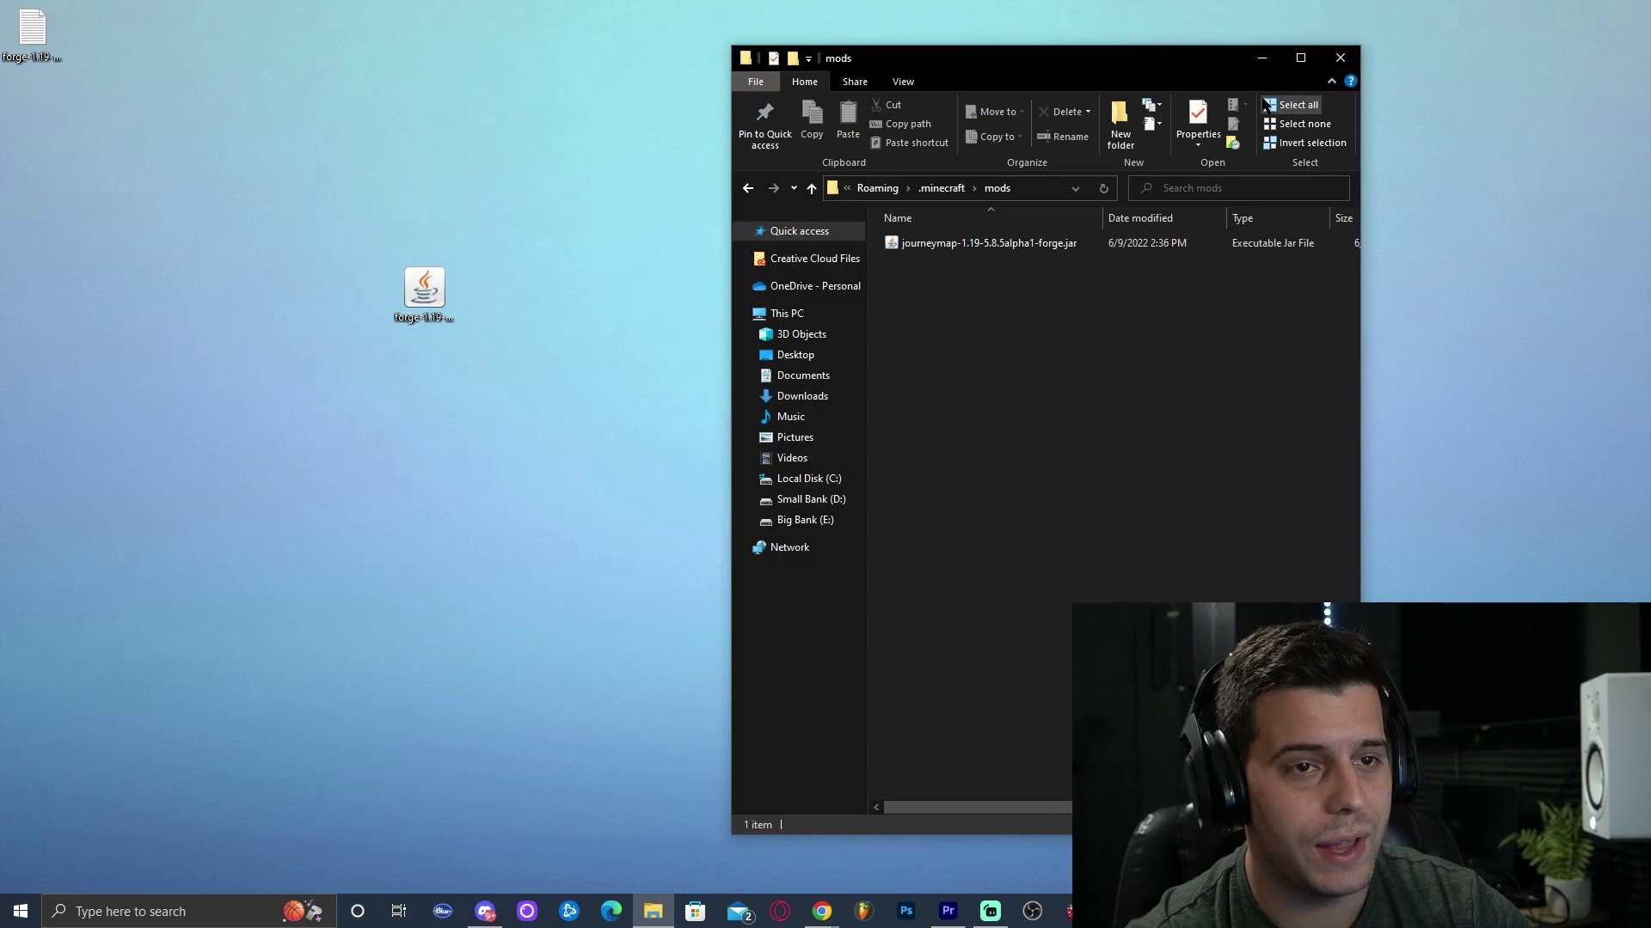
pyautogui.click(1340, 57)
pyautogui.click(990, 912)
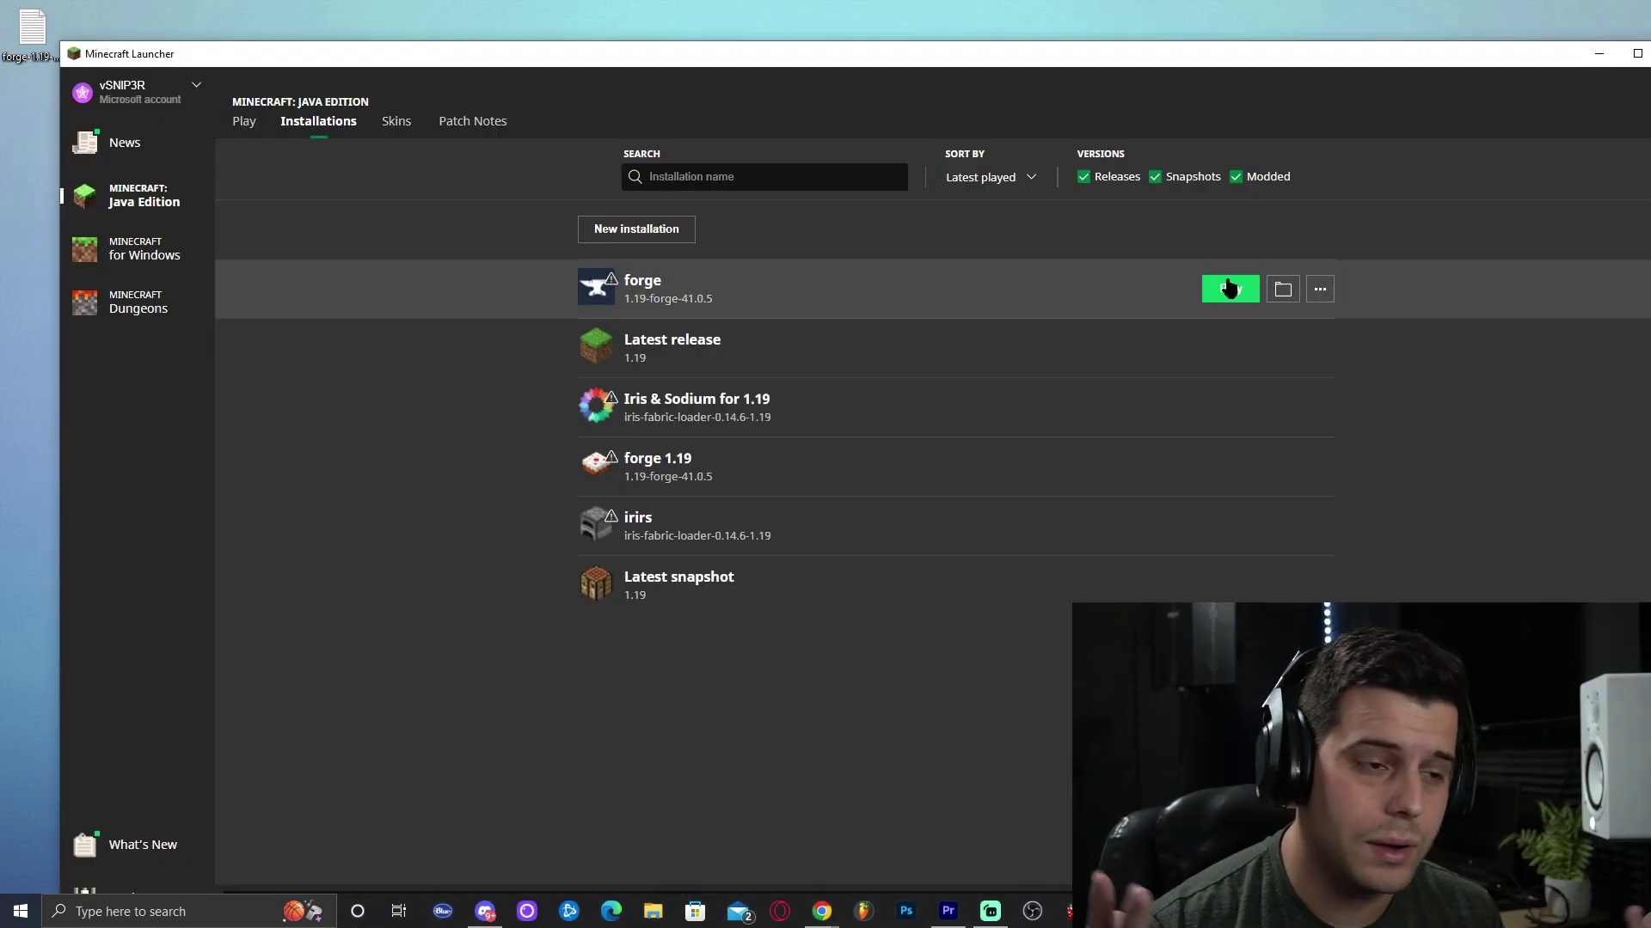
# Launch Forge 41.0.5, check the Mods screen lists Journeymap 5.8.5alpha1, then open the Singleplayer world list
pyautogui.click(1230, 289)
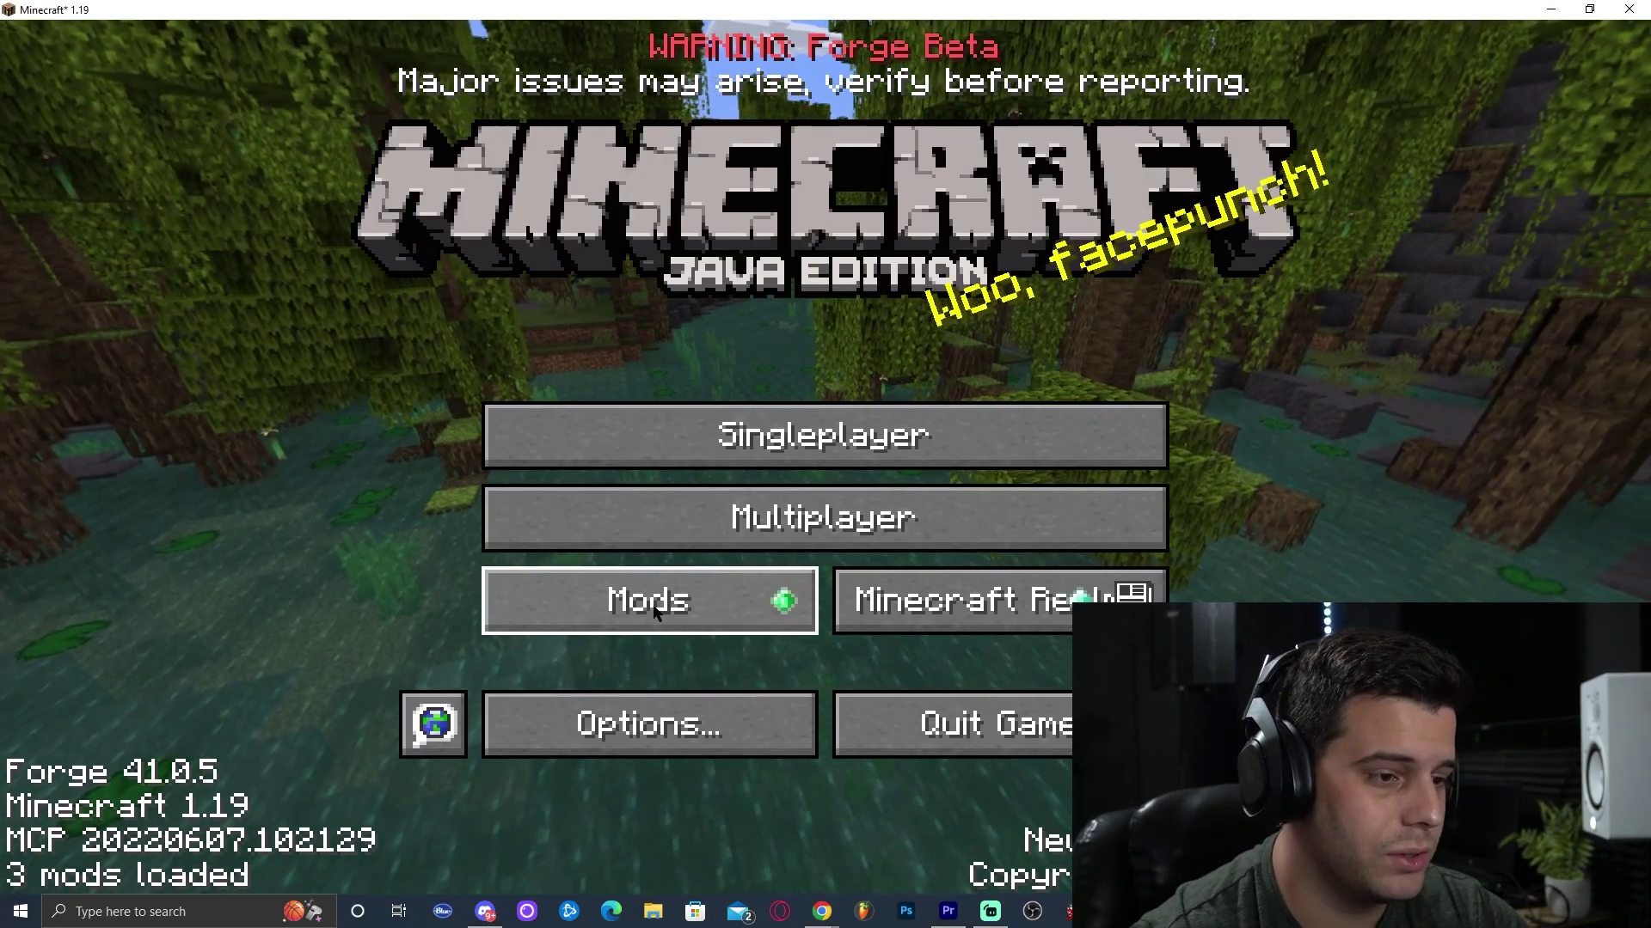
pyautogui.click(653, 607)
pyautogui.click(235, 845)
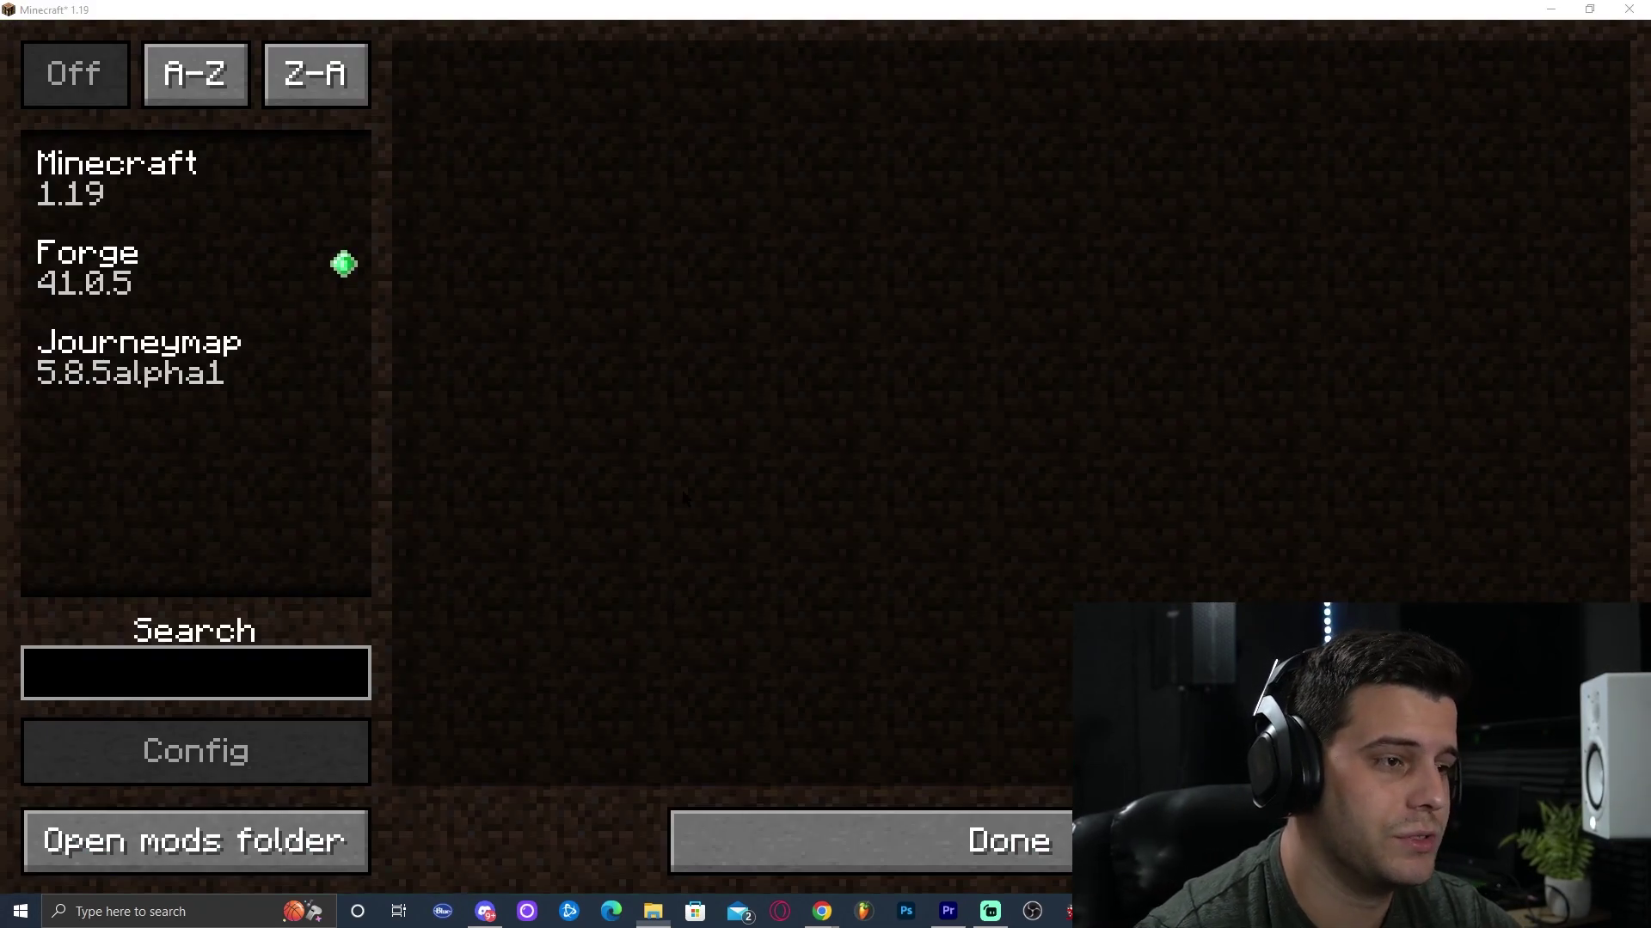
pyautogui.click(1340, 58)
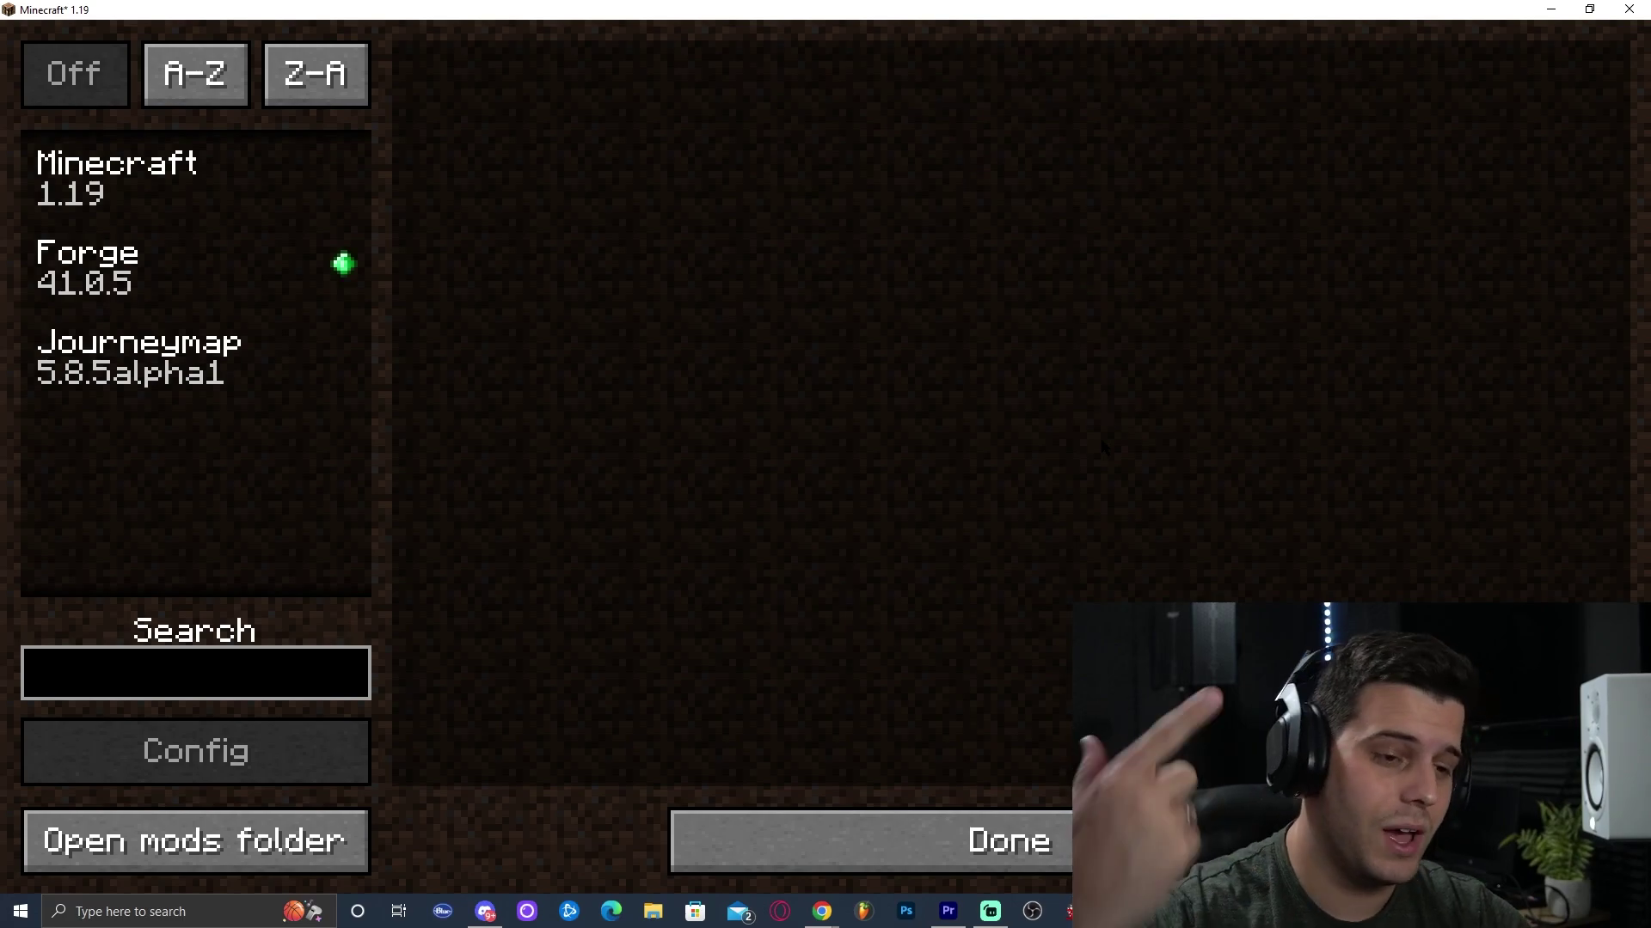
pyautogui.click(812, 829)
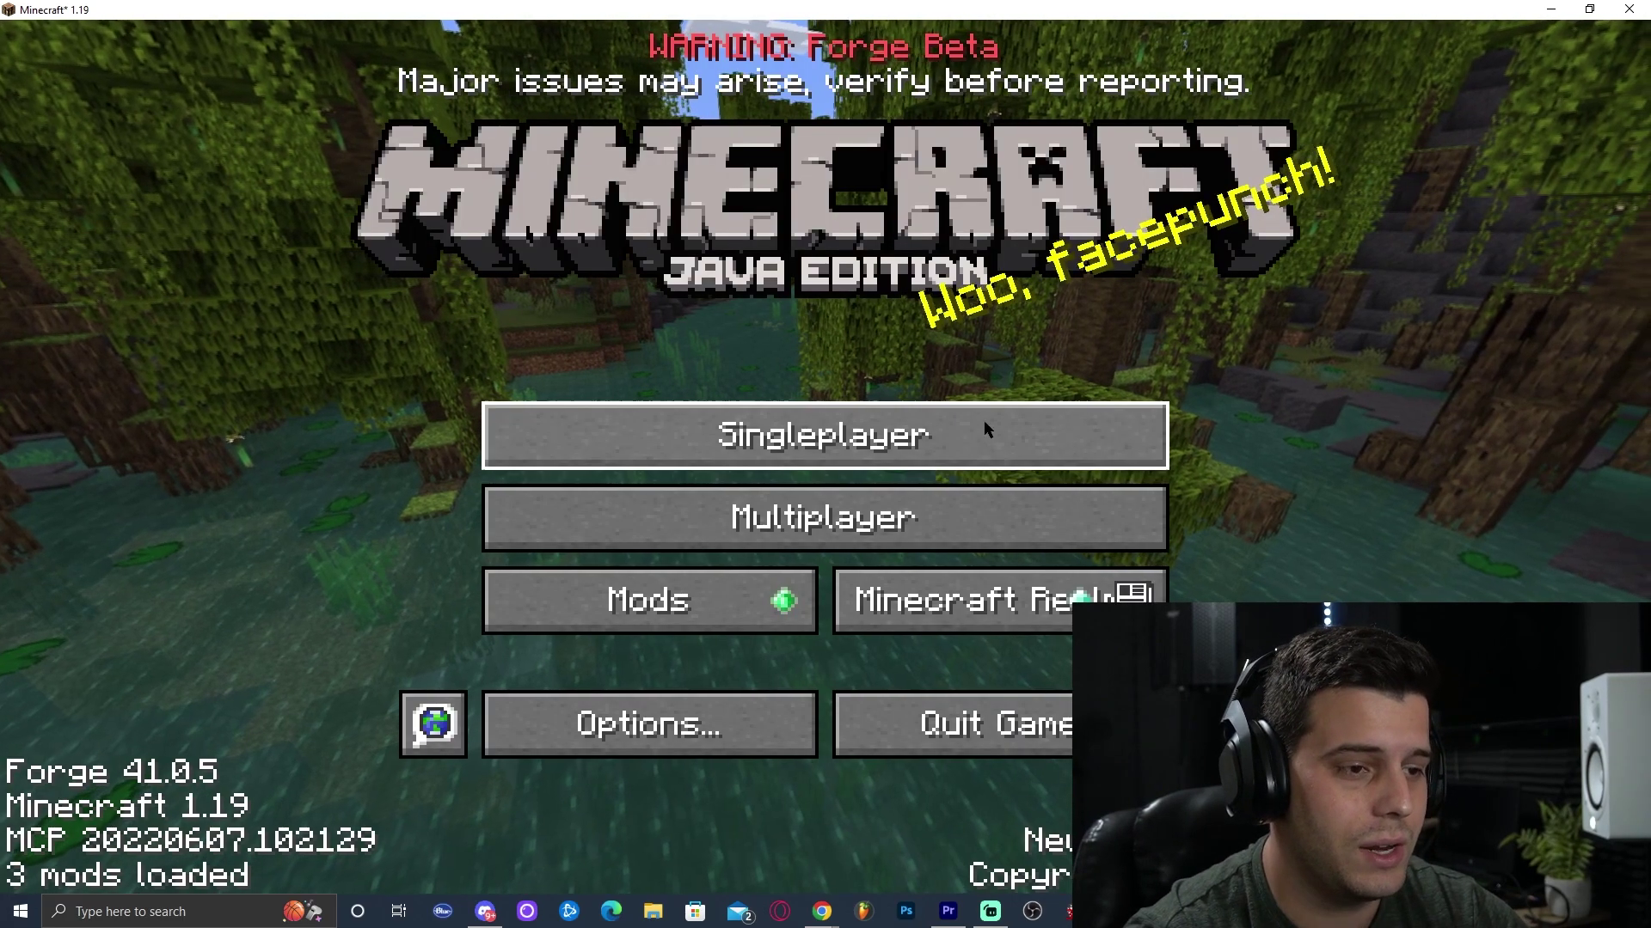
pyautogui.click(987, 427)
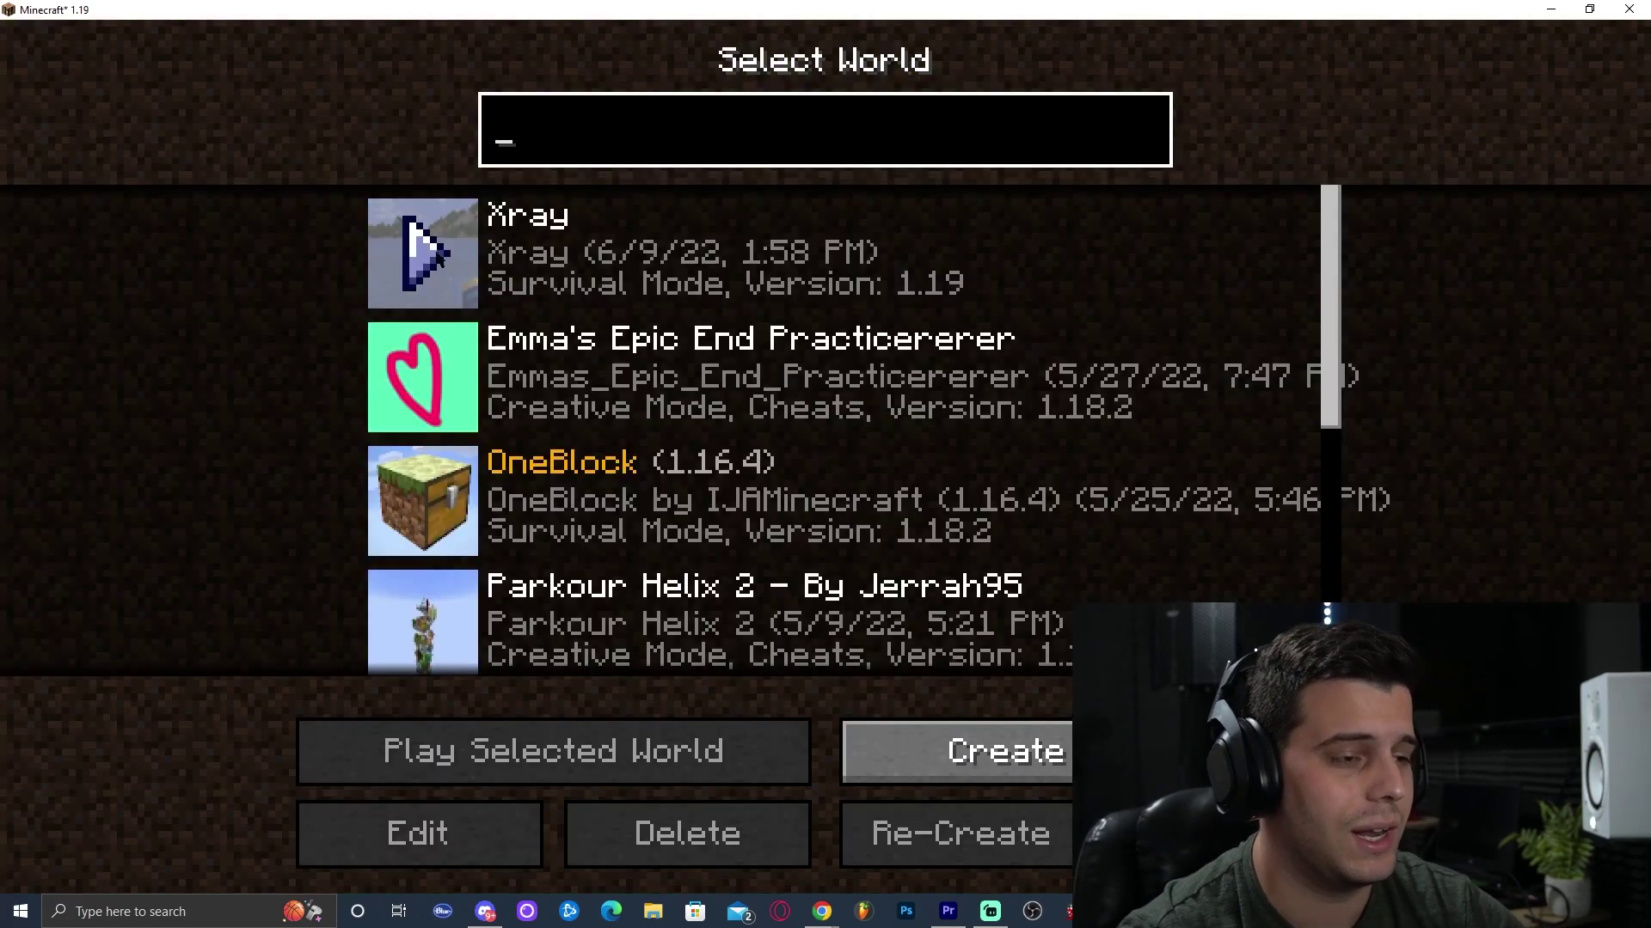
# Load the Xray world, view JourneyMap's full-screen map, then return to the world with the minimap
pyautogui.click(423, 254)
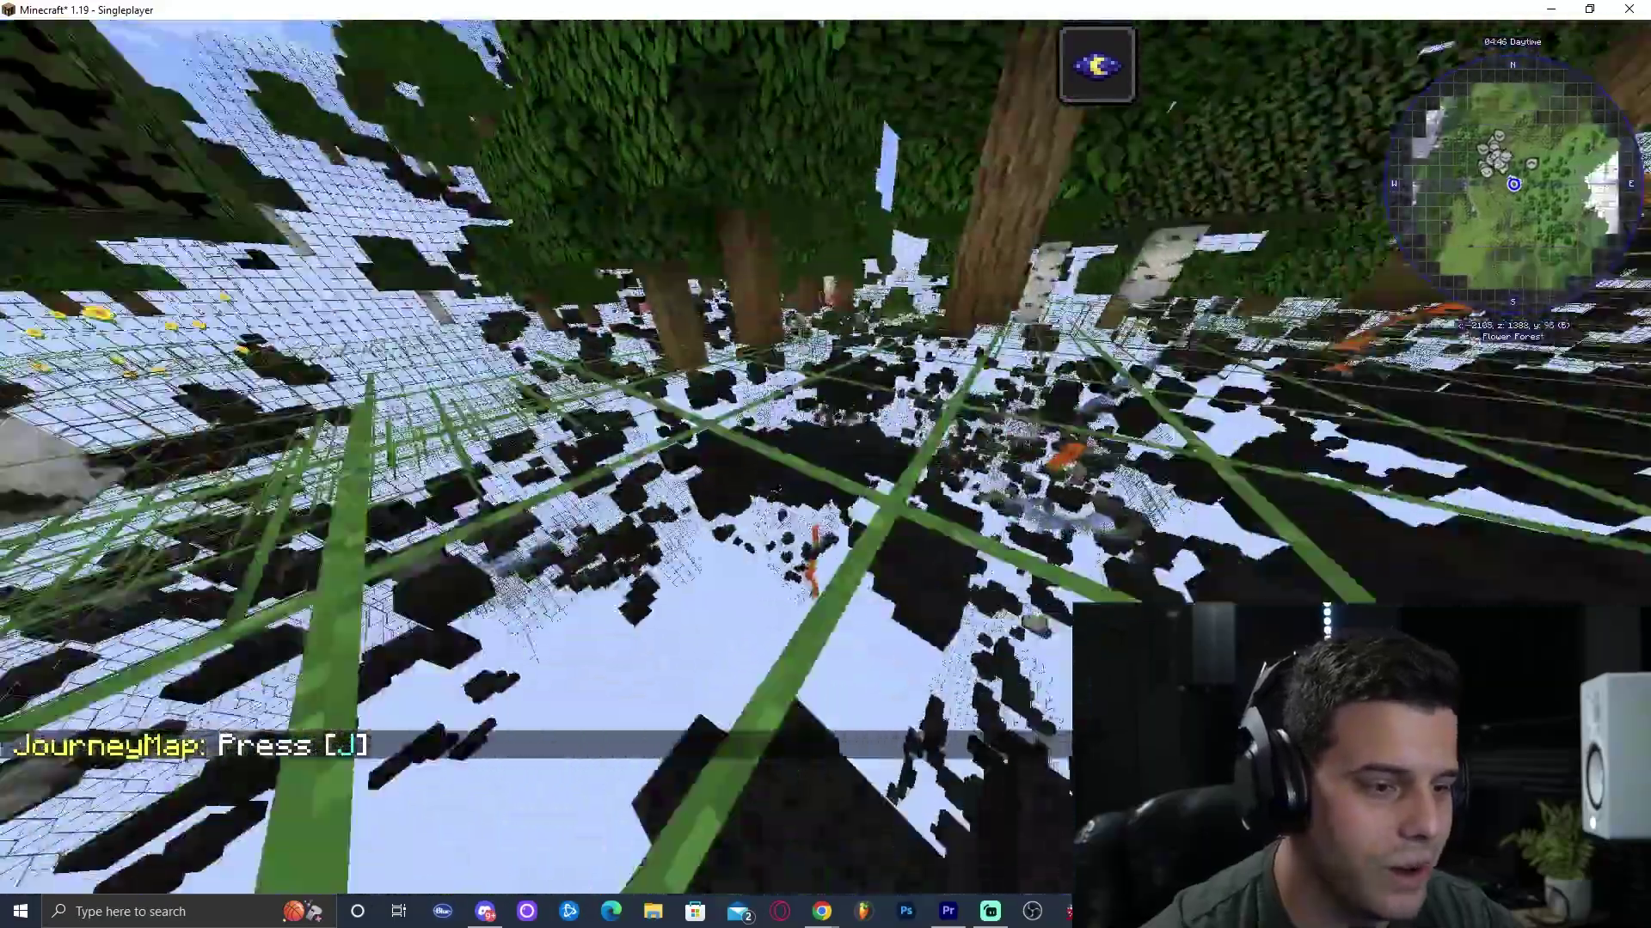
pyautogui.press('w')
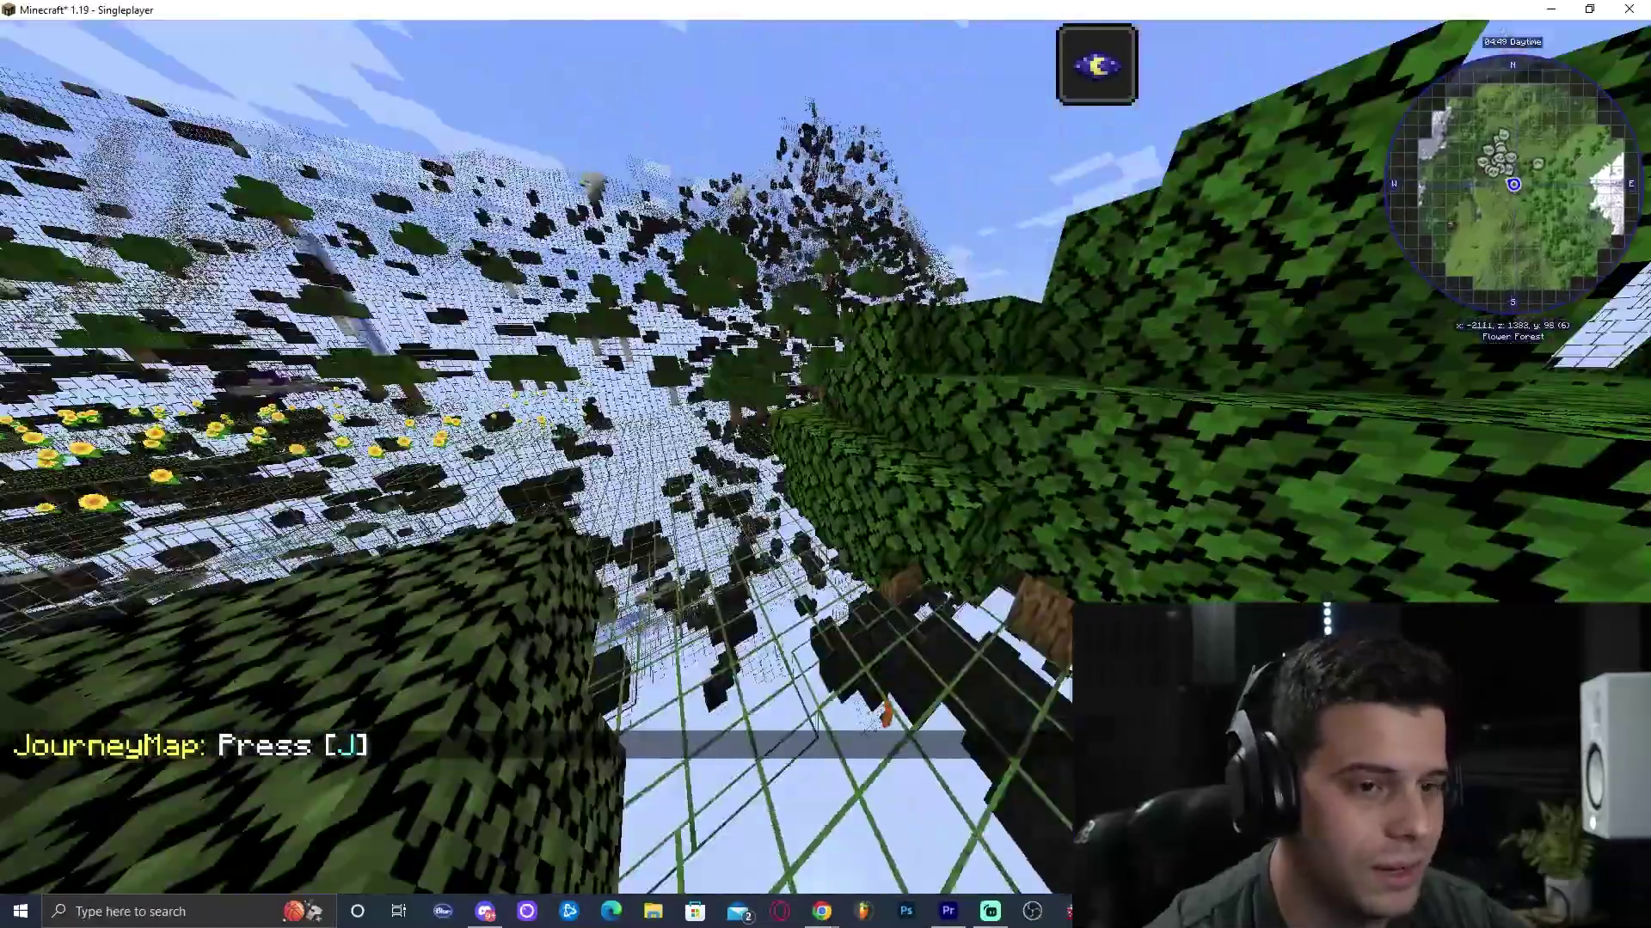
pyautogui.press('j')
pyautogui.press('Escape')
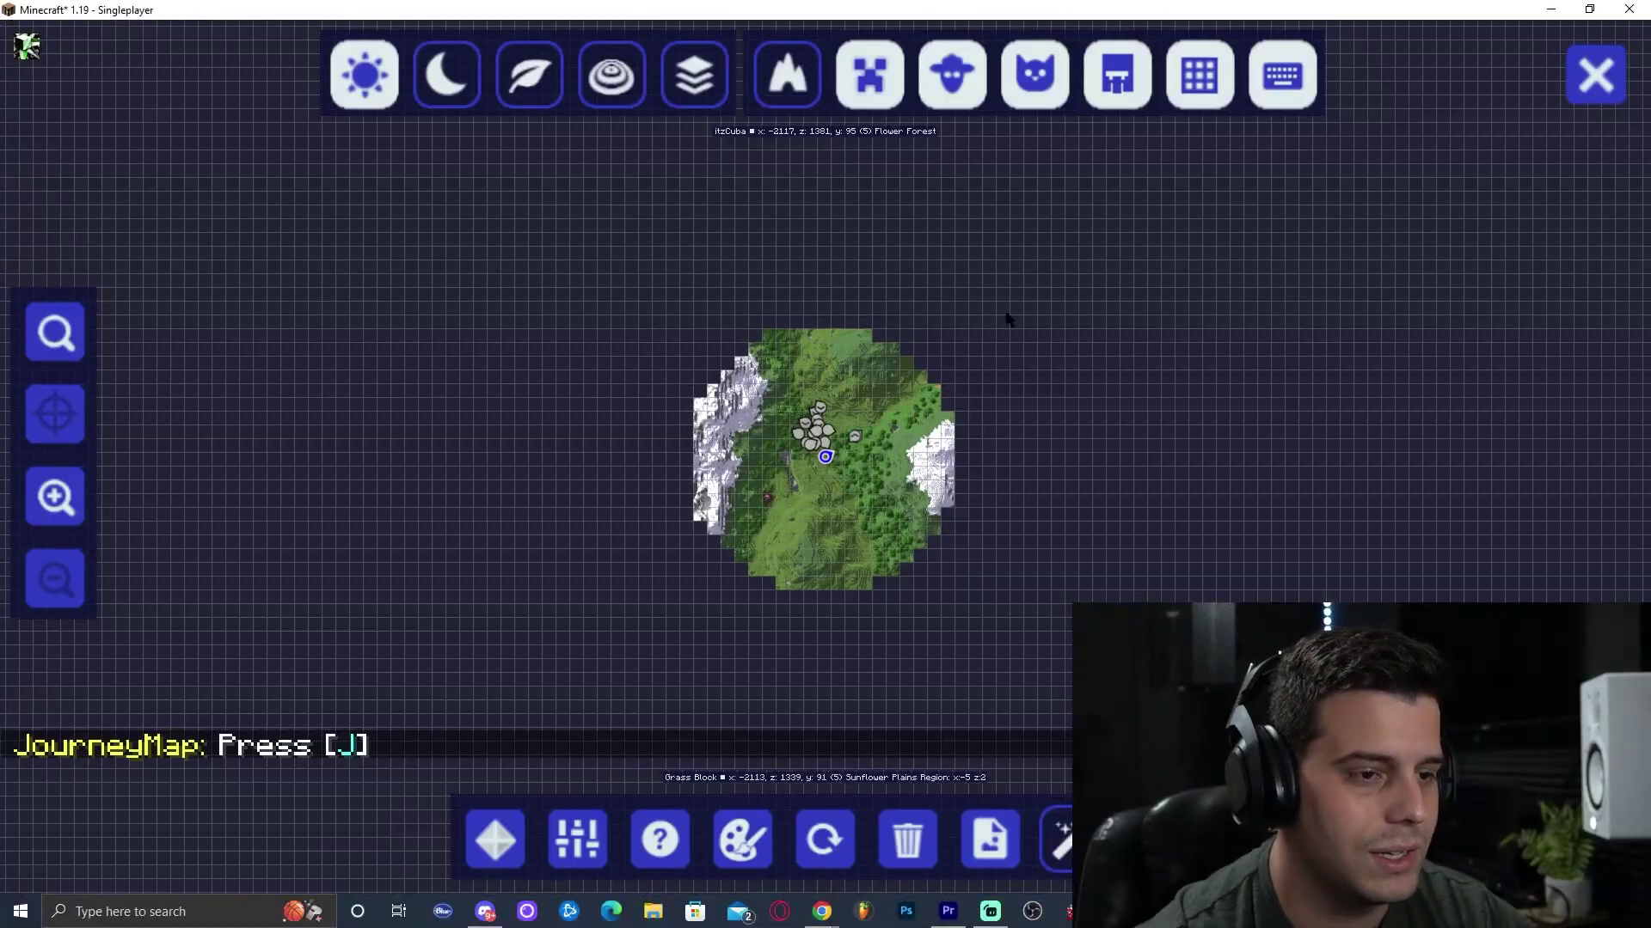
pyautogui.scroll(2, 824, 421)
pyautogui.press('Escape')
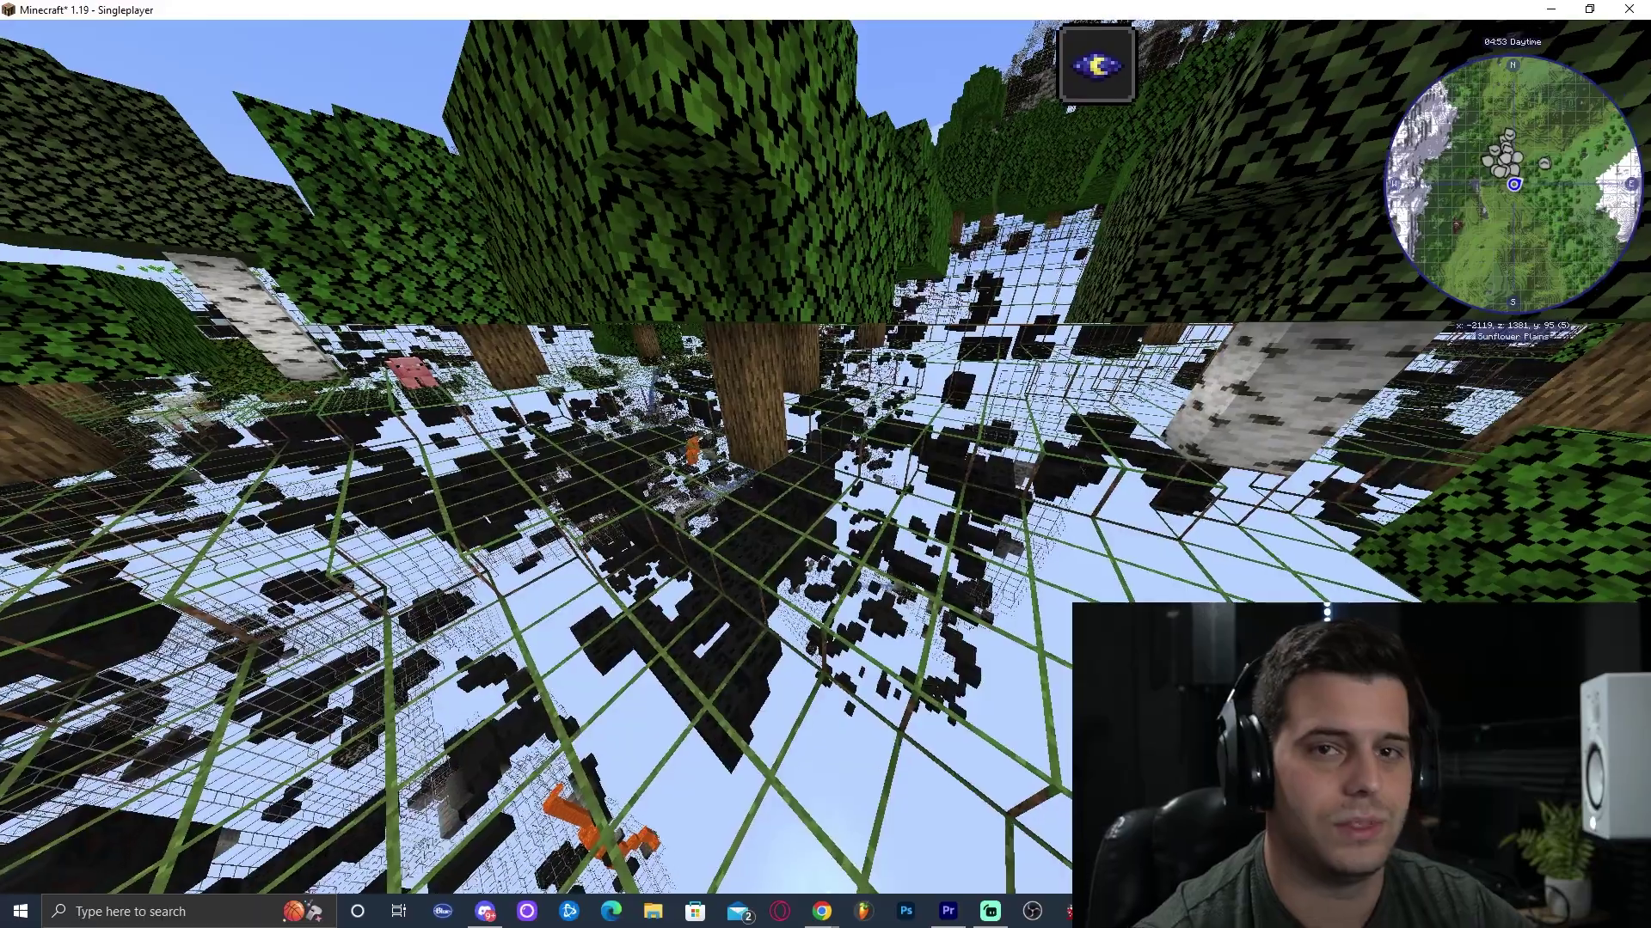